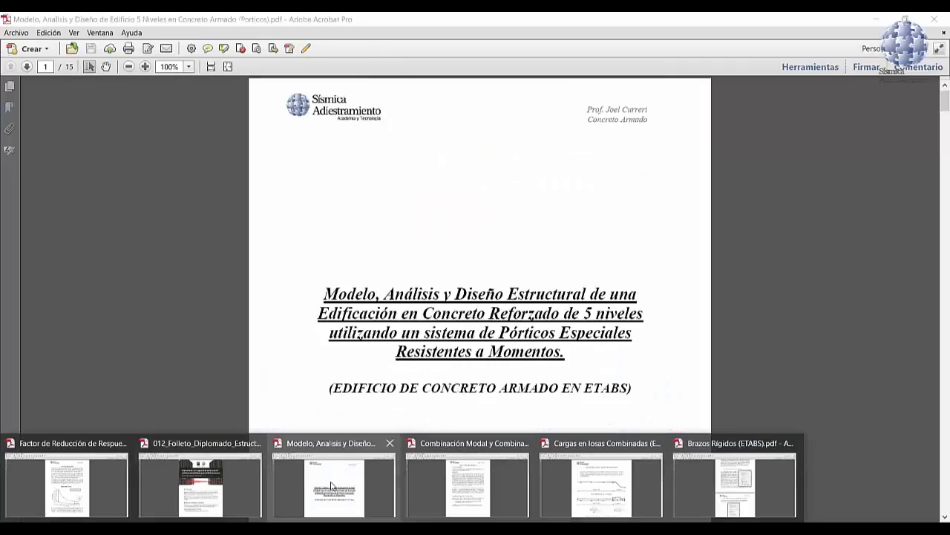
Step: Switch to the PDF on the 5-level reinforced concrete building and review its materials, sections, load cases and gravity loads
click(394, 473)
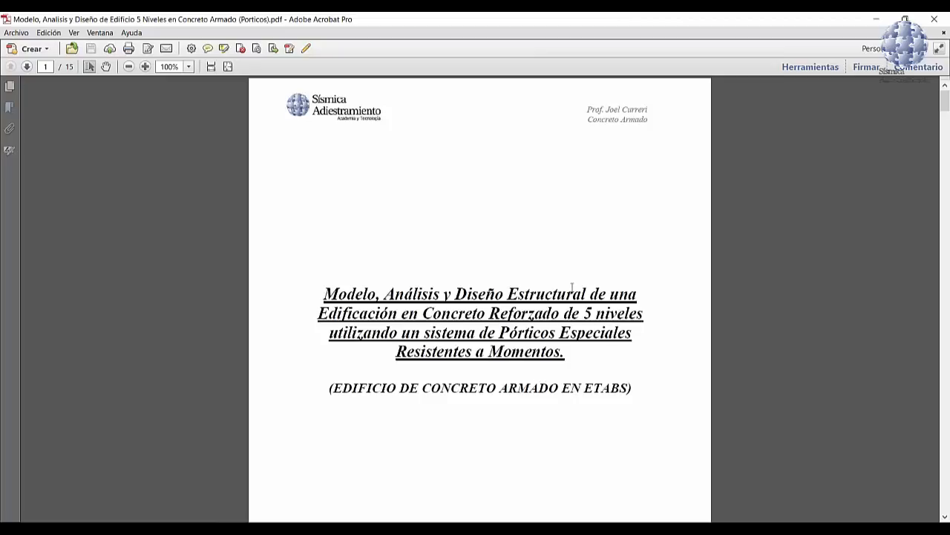
scroll(581, 297, down, 2)
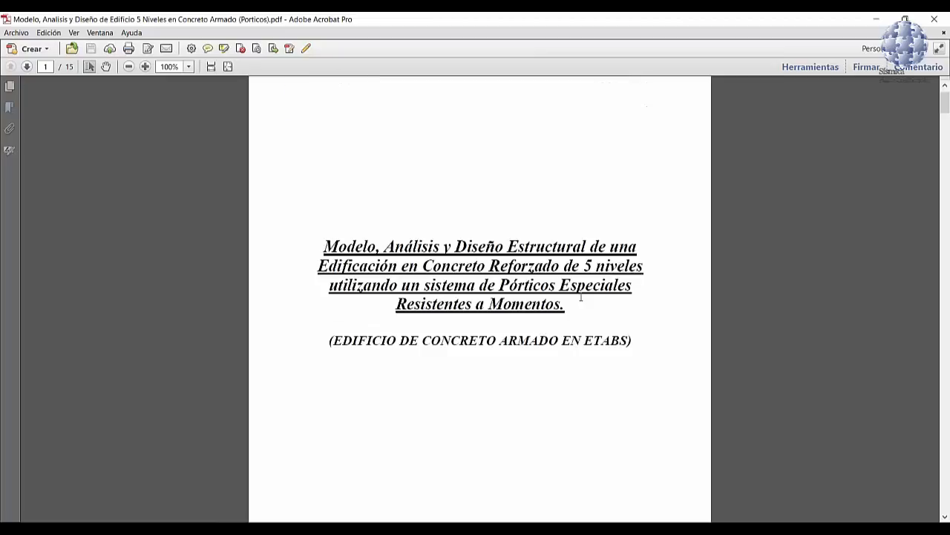
scroll(582, 297, down, 2)
scroll(579, 294, down, 15)
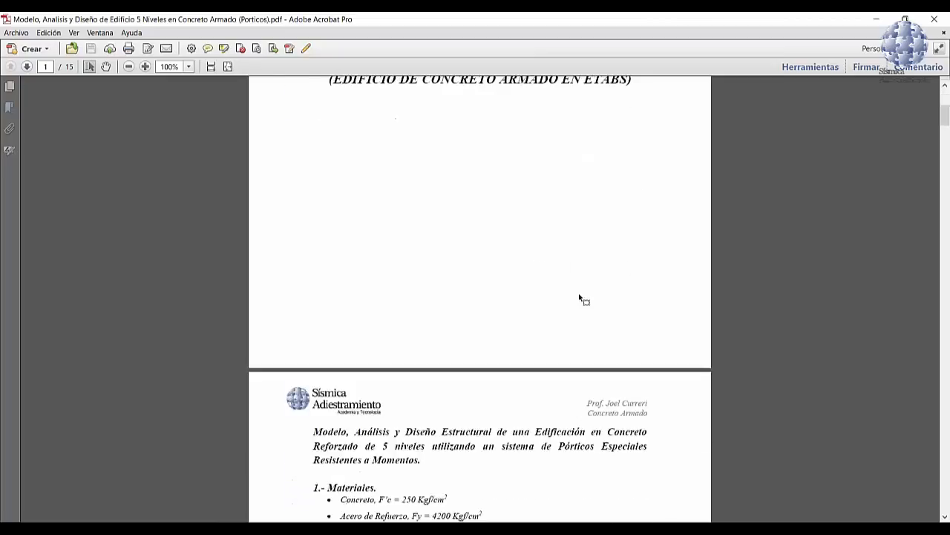
scroll(578, 292, down, 5)
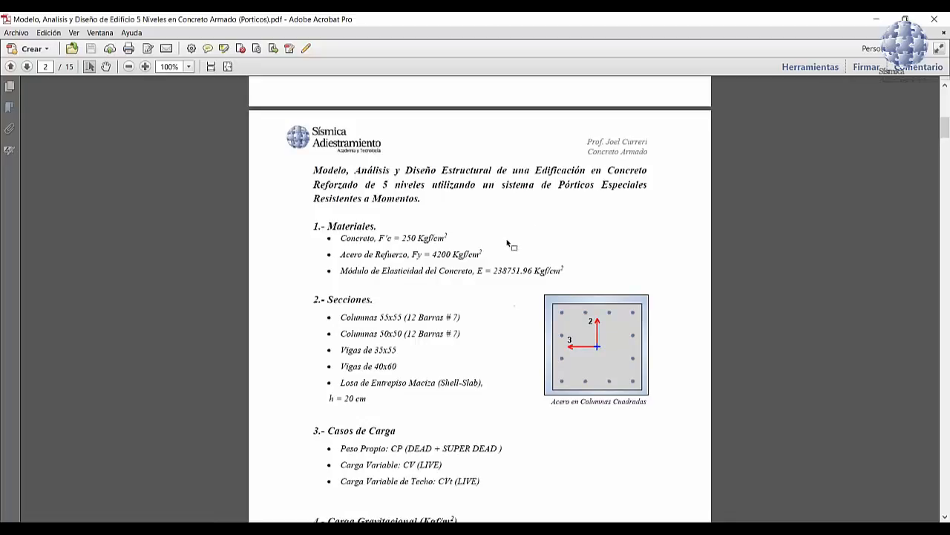
scroll(535, 243, down, 1)
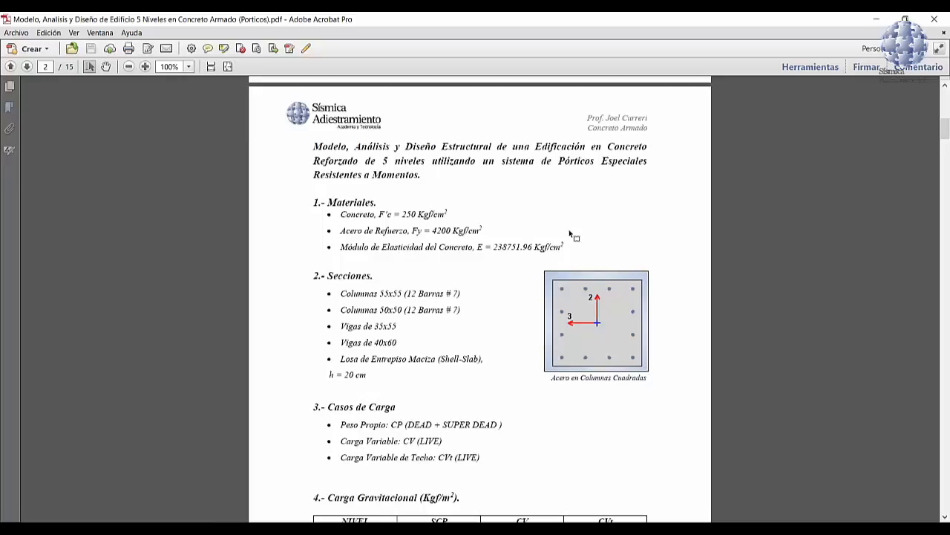
scroll(571, 237, down, 1)
scroll(565, 251, down, 2)
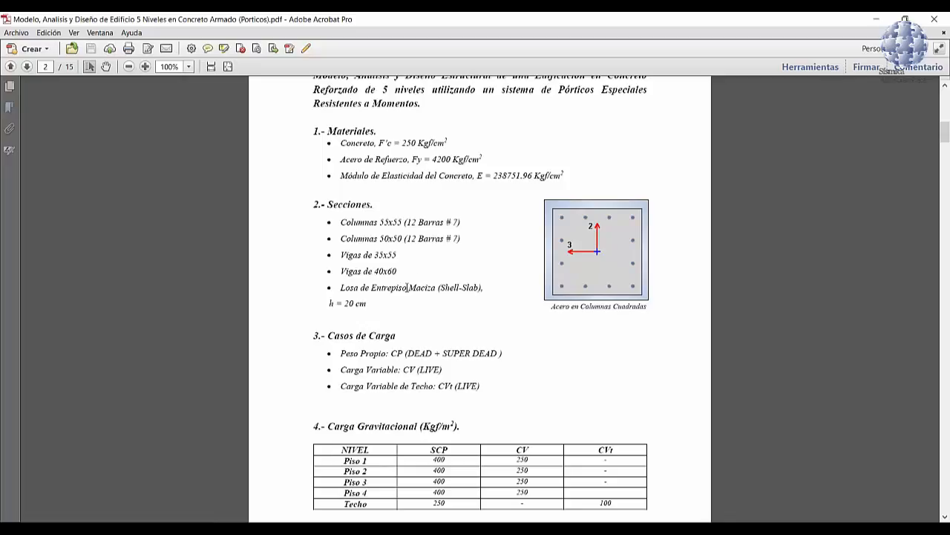
scroll(401, 275, down, 3)
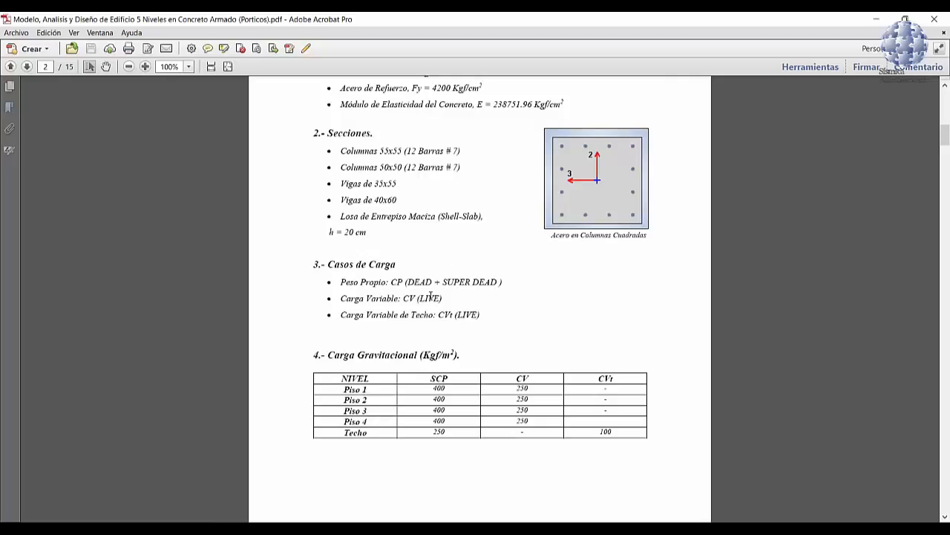
scroll(431, 296, down, 3)
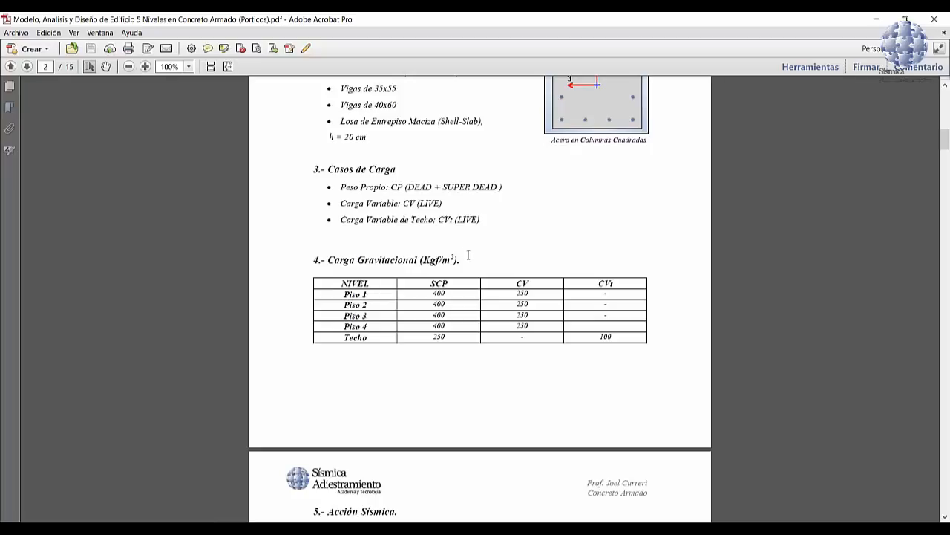
Step: Review the seismic action parameters, the vertical seismic action formulas and the load combinations UDCON1 to UDCON6
scroll(467, 256, down, 3)
scroll(468, 262, down, 3)
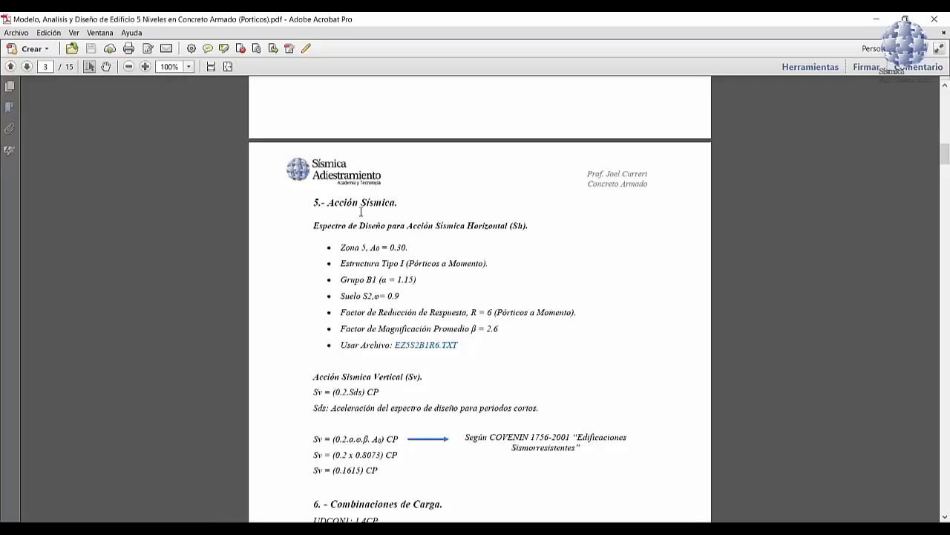
scroll(362, 212, down, 1)
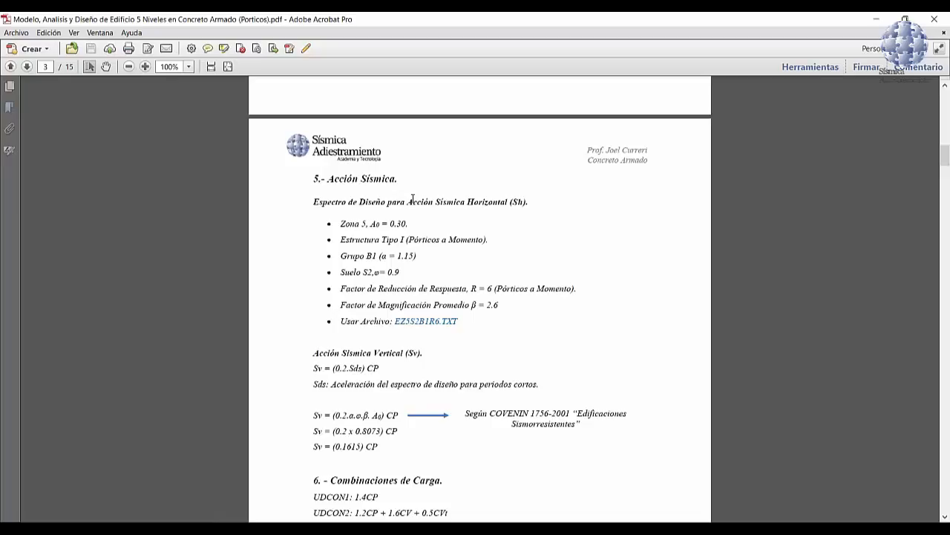
scroll(423, 302, down, 1)
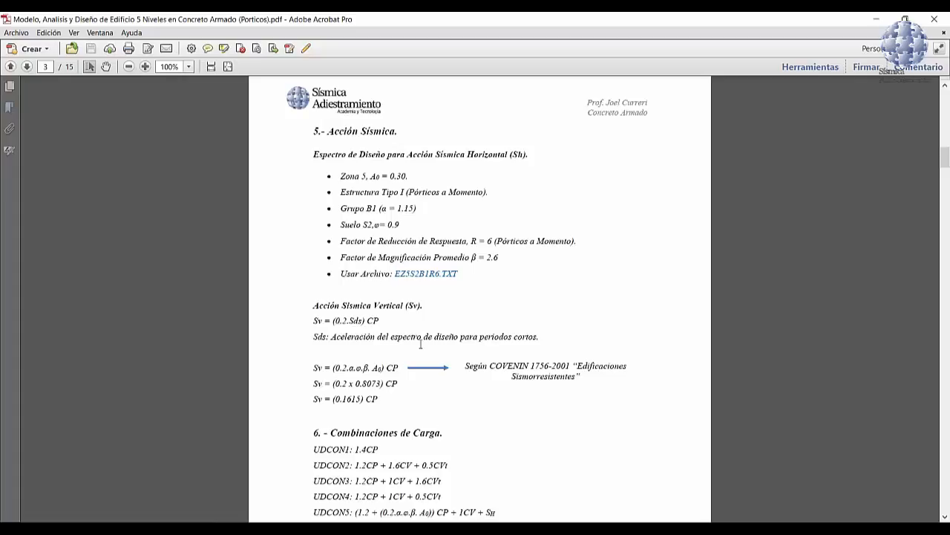
scroll(421, 344, down, 1)
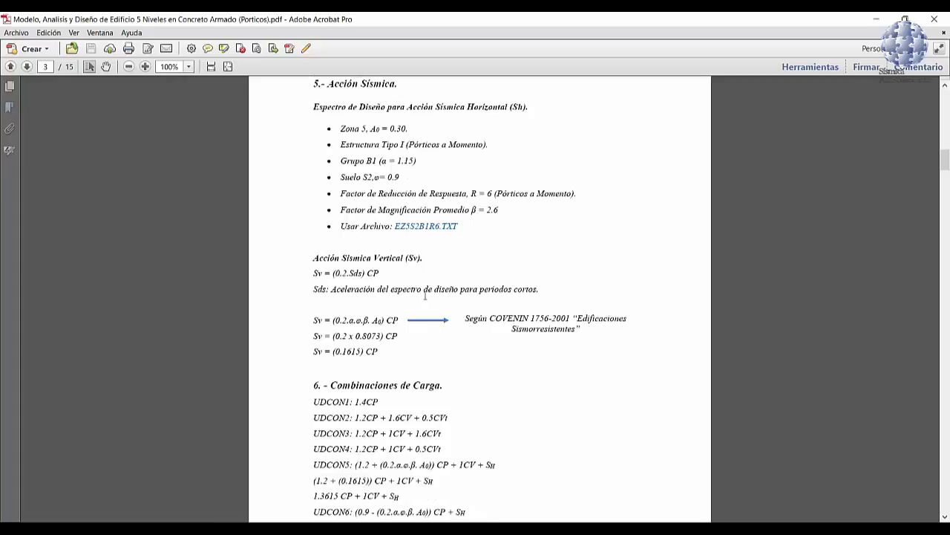
scroll(412, 333, down, 1)
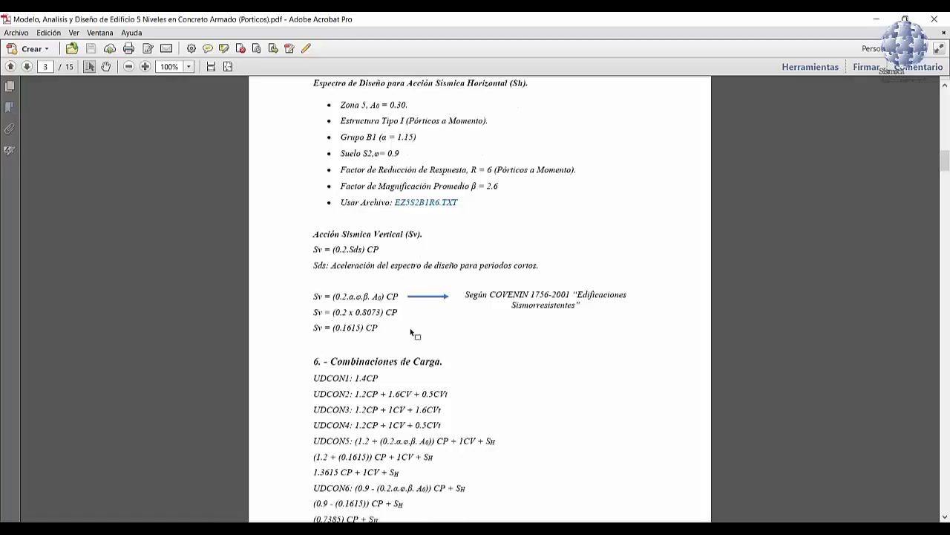
scroll(411, 332, down, 1)
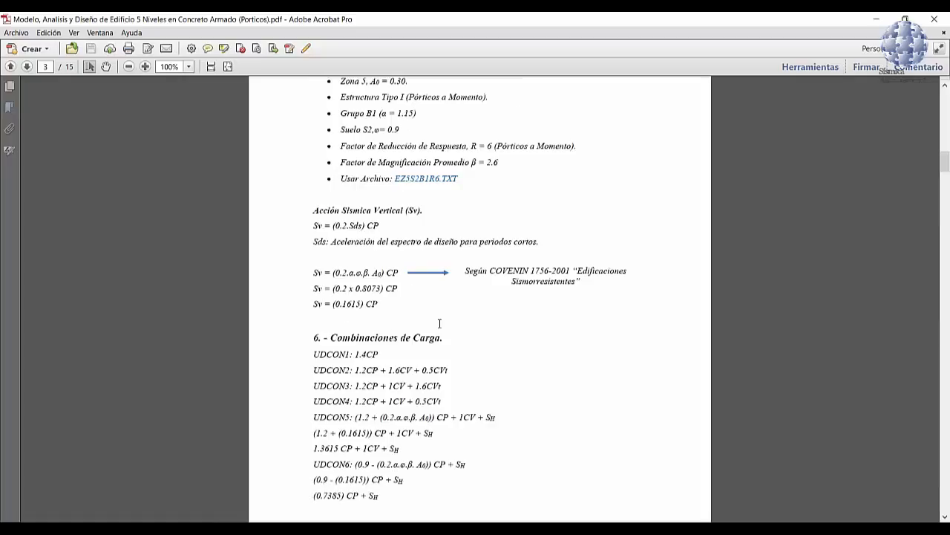
scroll(440, 326, down, 4)
scroll(441, 327, up, 2)
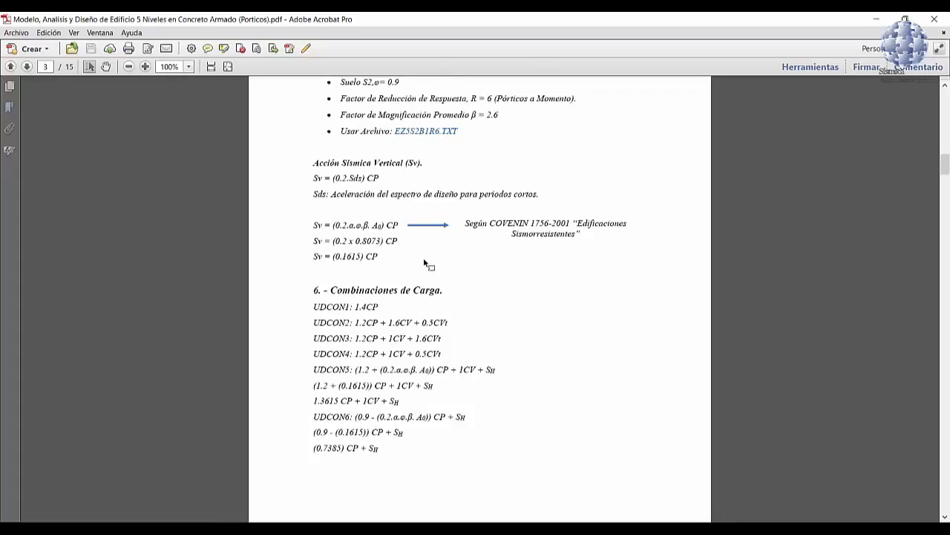
scroll(420, 160, up, 1)
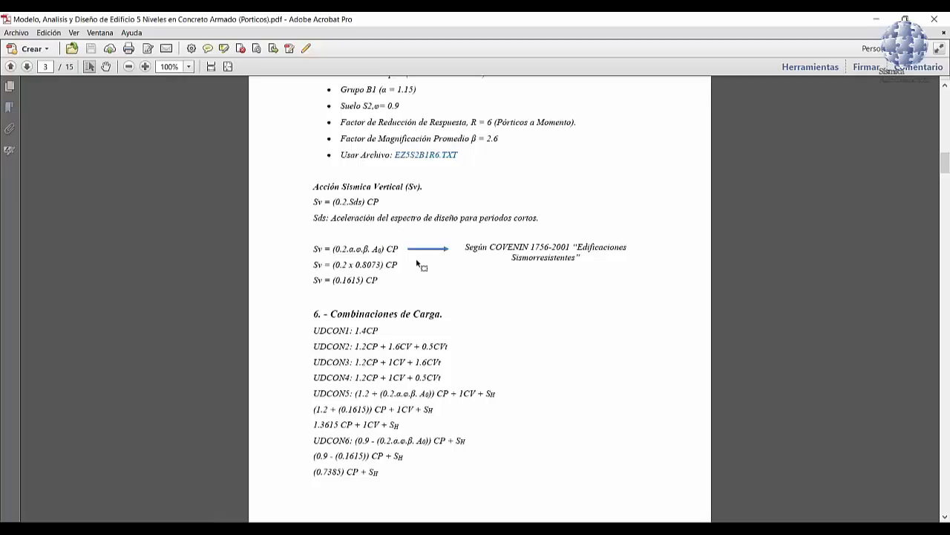
scroll(419, 263, down, 3)
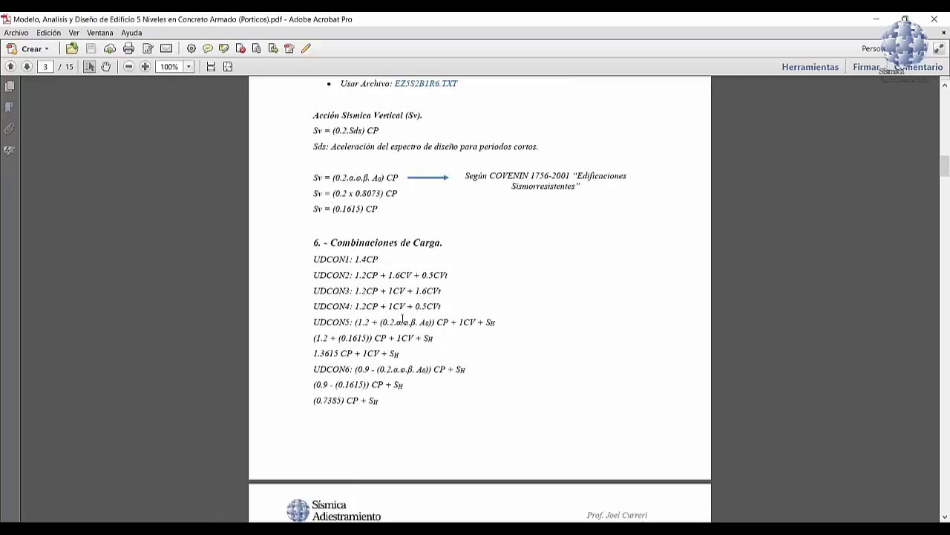
Step: Examine the mass definition factors and the floor plans for levels 1 to 3, level 4 and the roof
scroll(403, 319, down, 9)
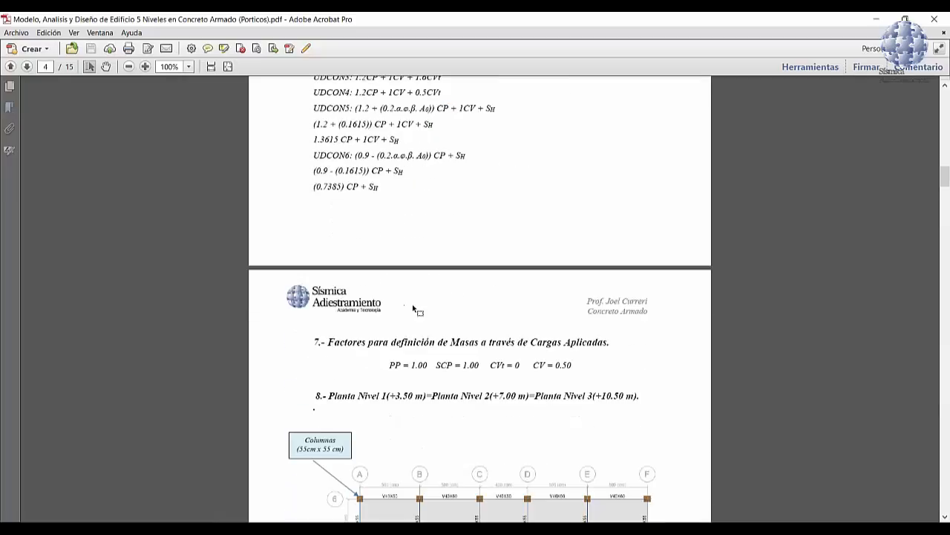
scroll(414, 309, down, 1)
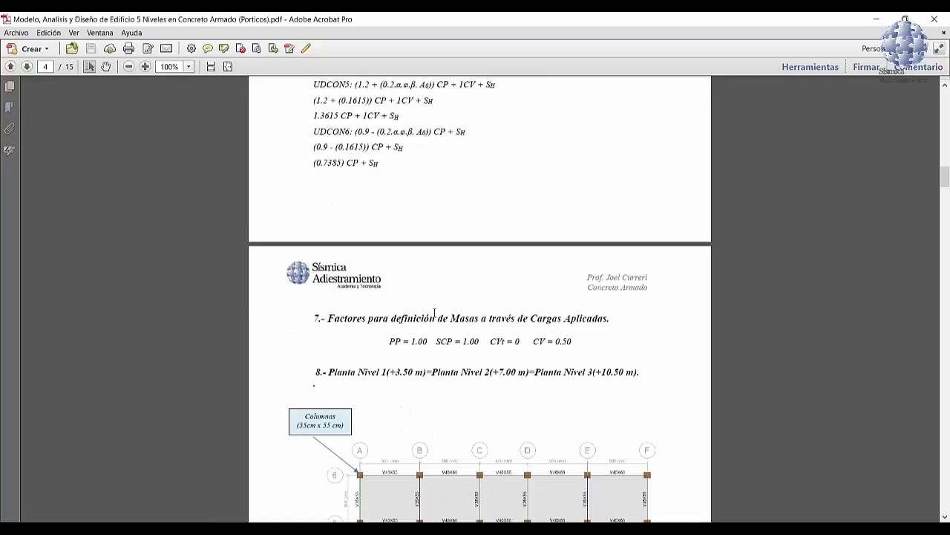
scroll(435, 312, down, 9)
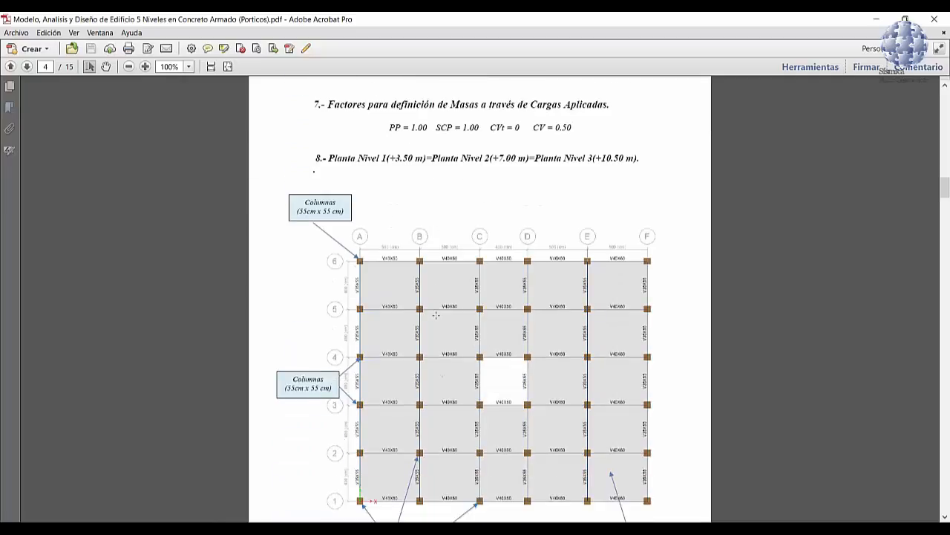
scroll(436, 315, down, 2)
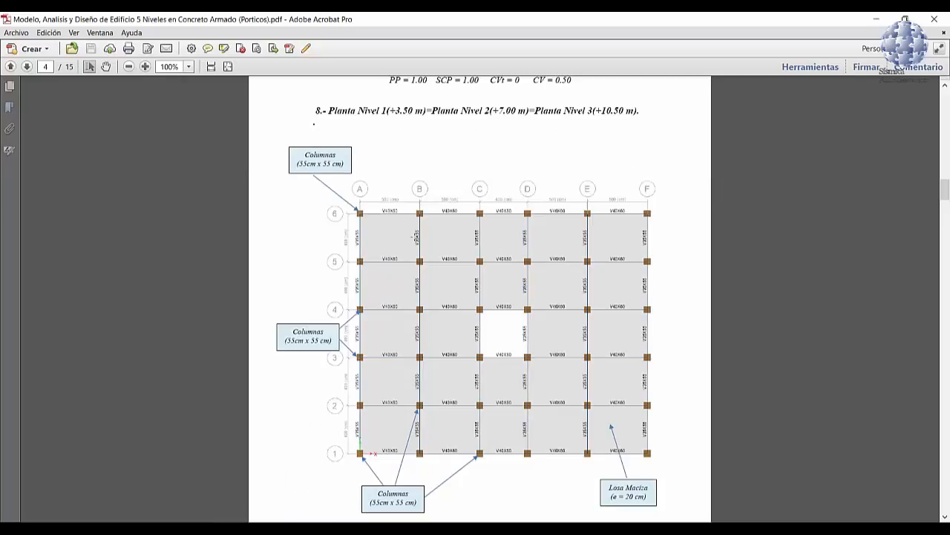
scroll(453, 255, down, 3)
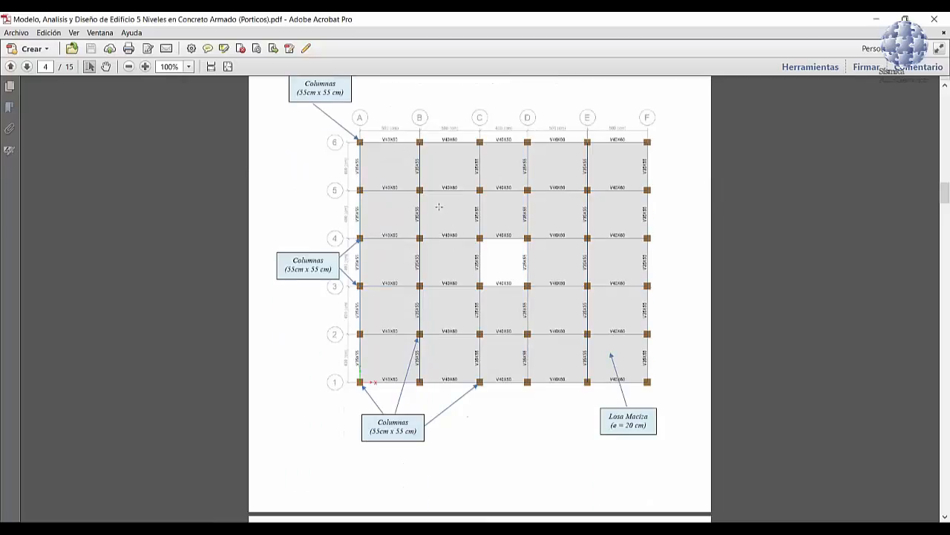
scroll(438, 206, up, 4)
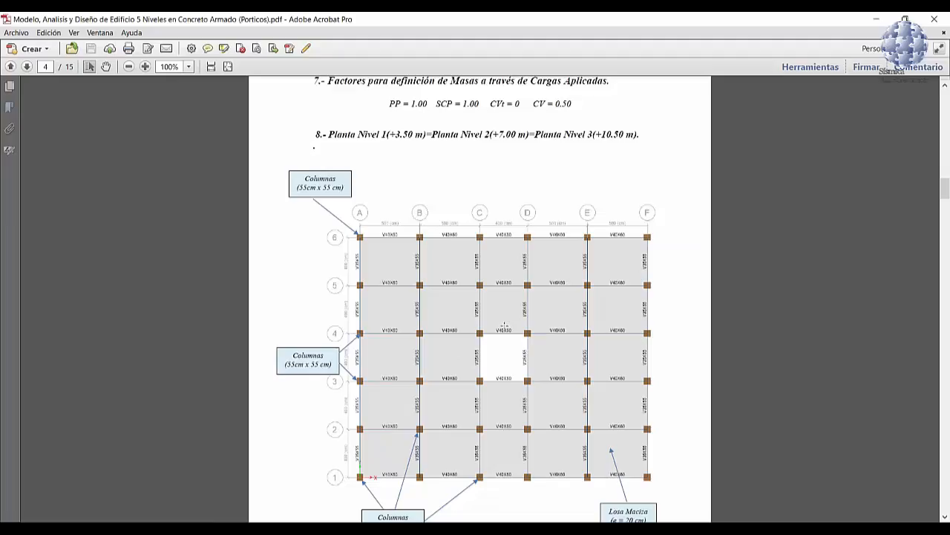
scroll(504, 324, down, 3)
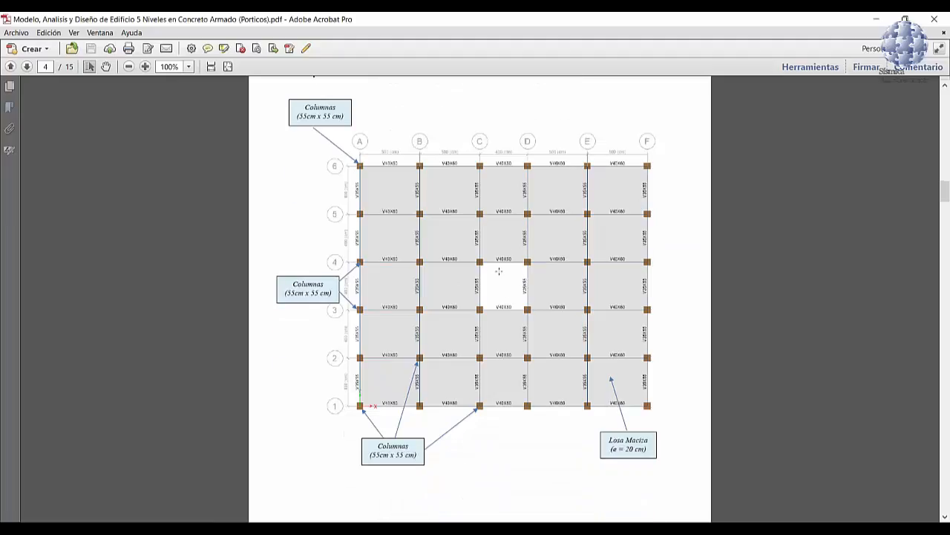
scroll(499, 271, down, 11)
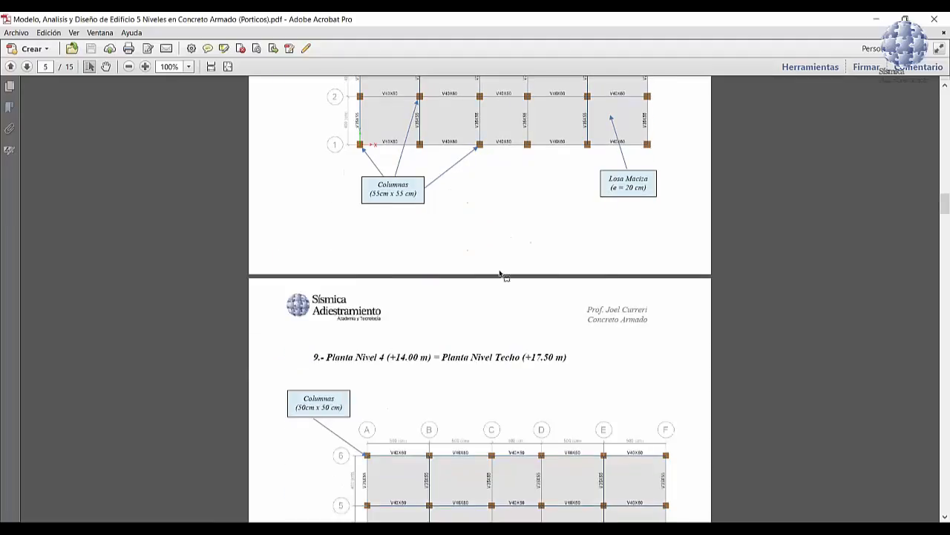
scroll(502, 275, down, 10)
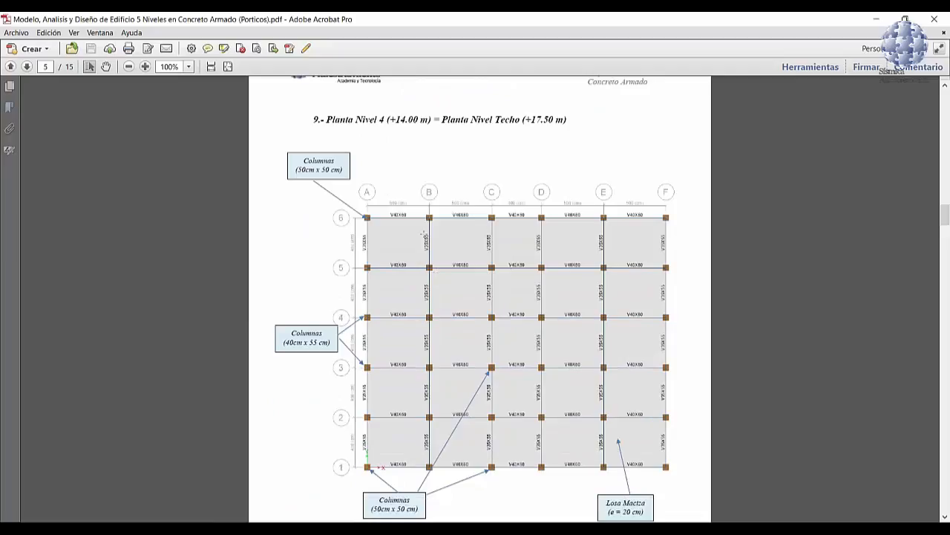
scroll(486, 319, down, 7)
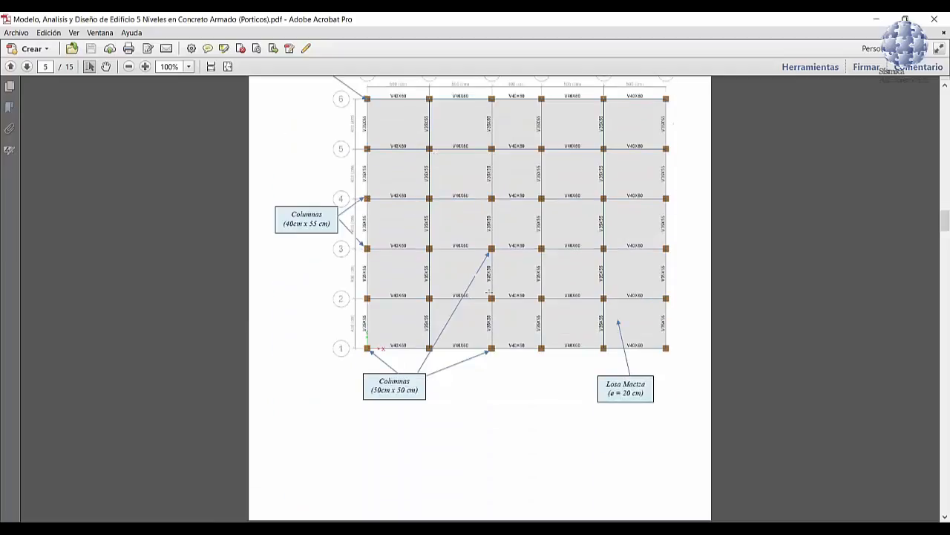
Step: Review the building's 3D view, the base shear verification criterion and the dynamic story shear plots for seismic action in X and Y
scroll(488, 293, down, 14)
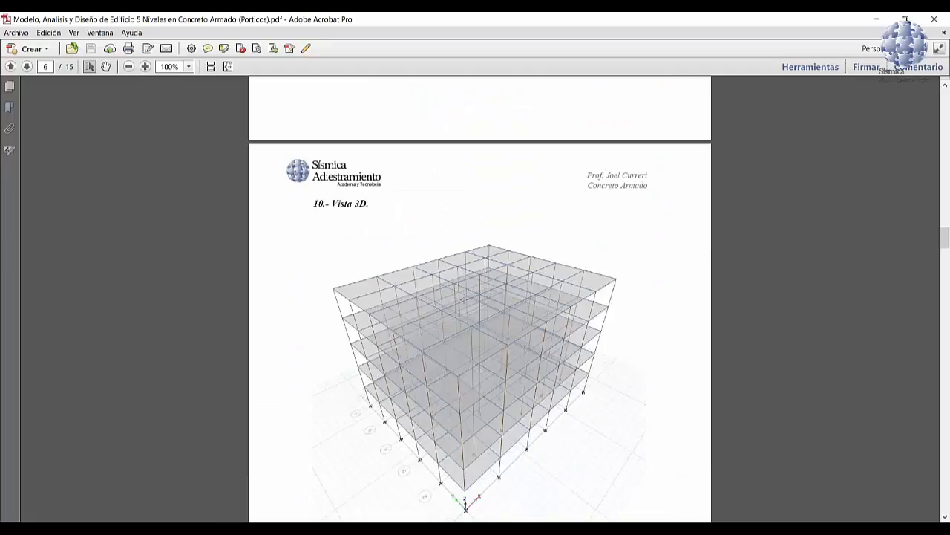
scroll(449, 286, down, 3)
scroll(475, 244, down, 4)
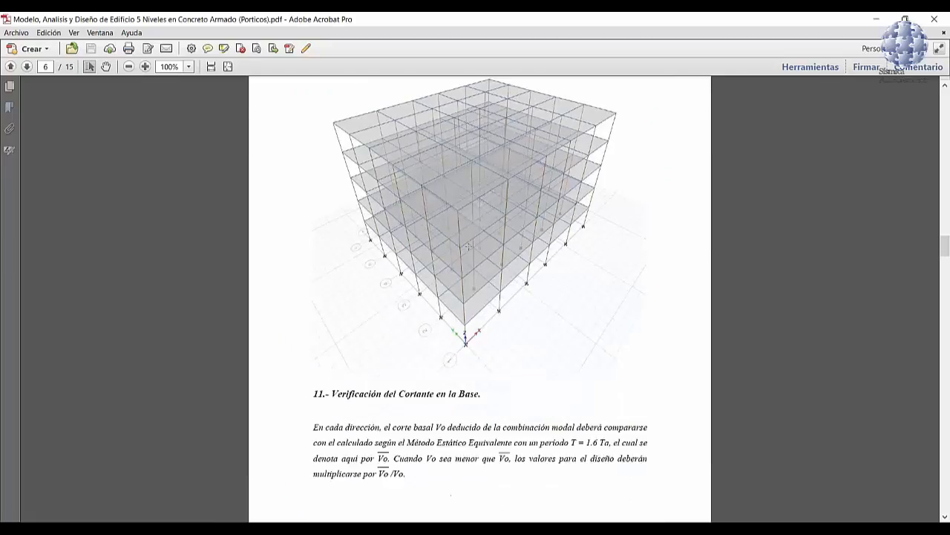
scroll(468, 246, down, 4)
scroll(409, 264, down, 5)
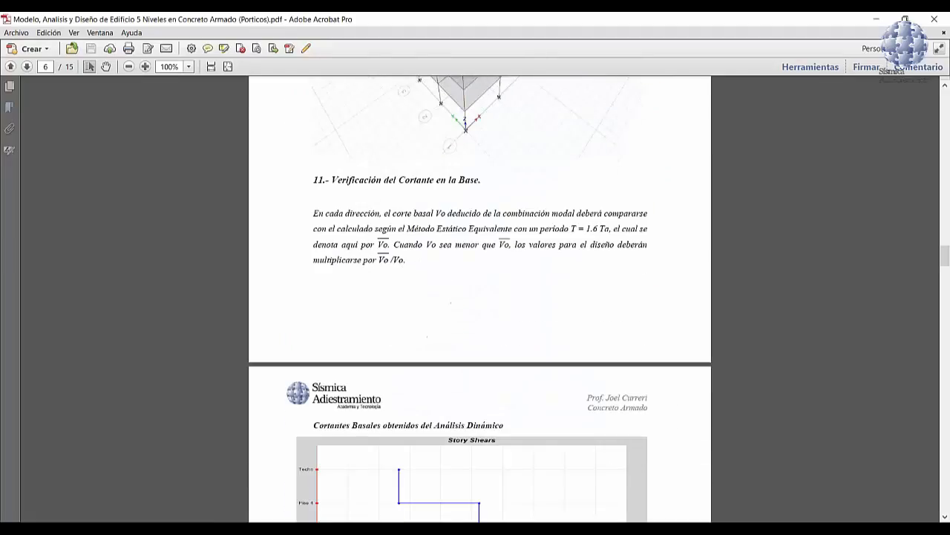
scroll(446, 264, down, 4)
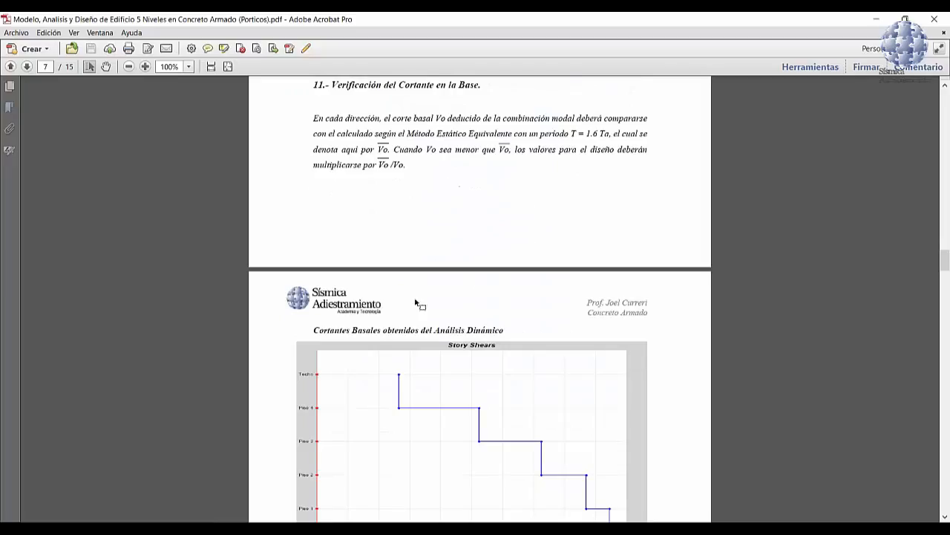
scroll(468, 260, down, 1)
scroll(468, 260, down, 4)
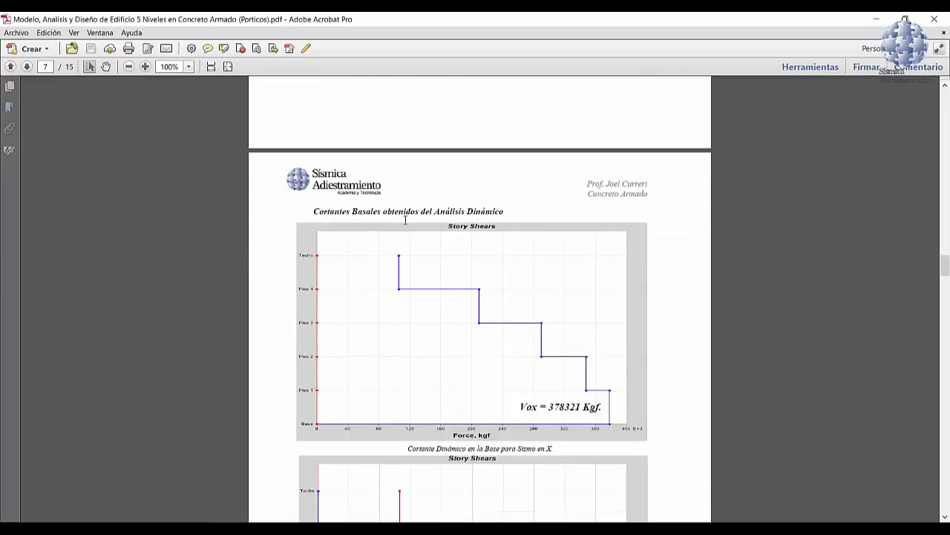
scroll(517, 243, down, 2)
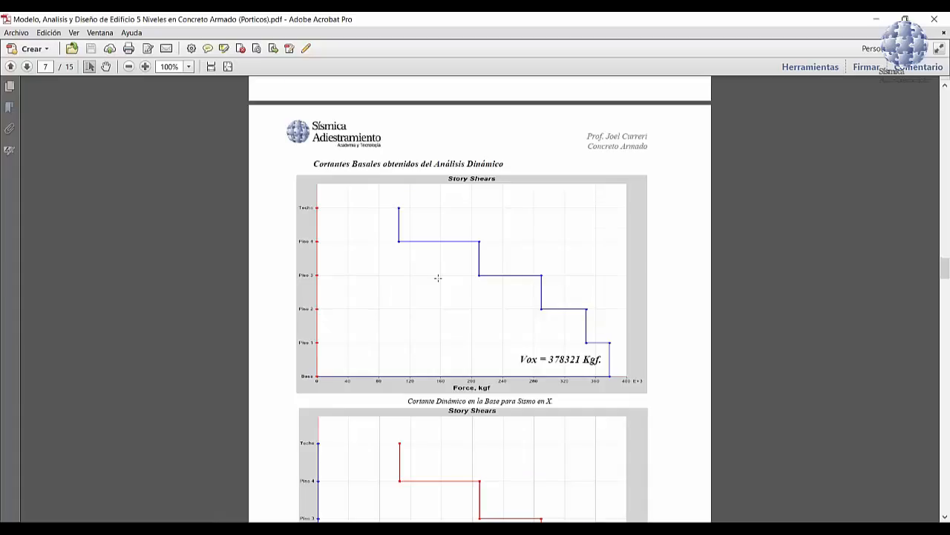
scroll(438, 278, down, 17)
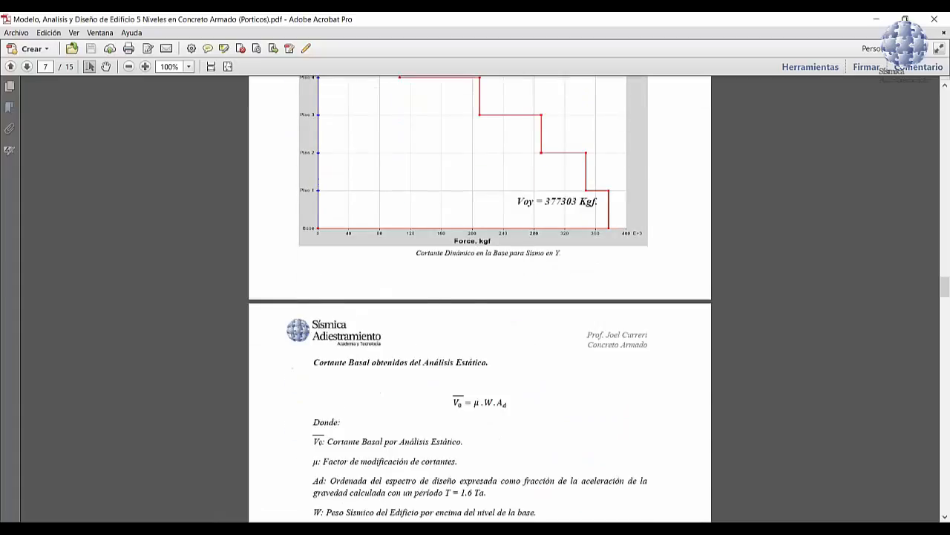
Step: Examine the static base shear calculation, from fundamental period, design spectrum, shear modification factor and seismic weight to the X and Y correction factors
scroll(481, 300, down, 20)
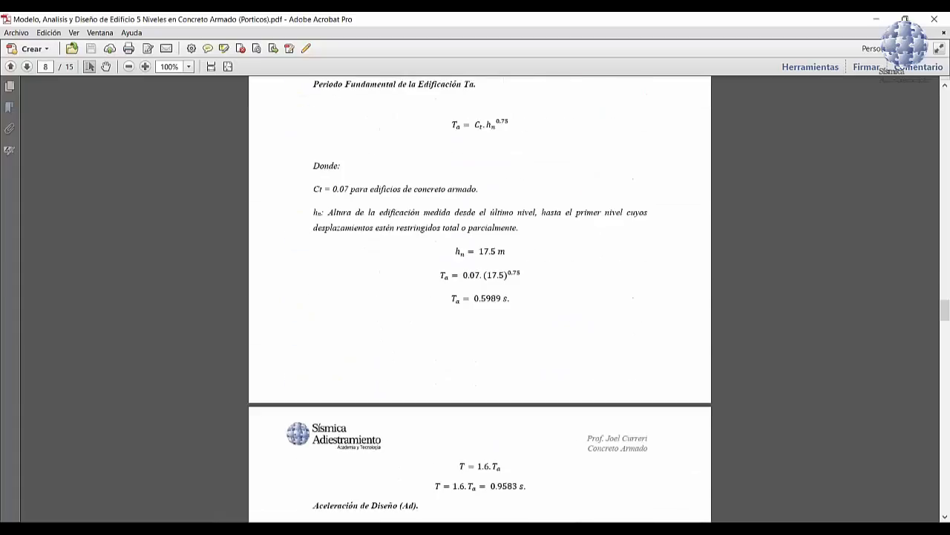
scroll(442, 286, down, 20)
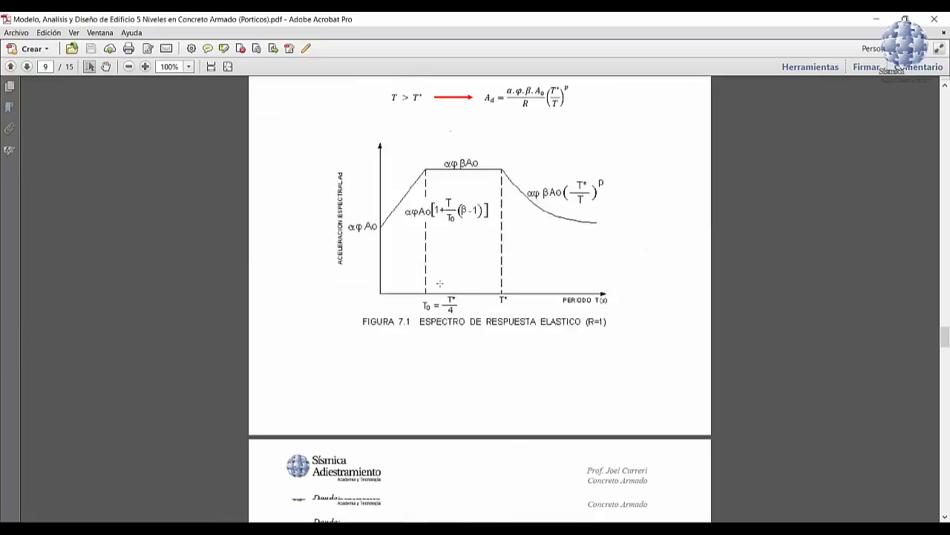
scroll(440, 283, down, 20)
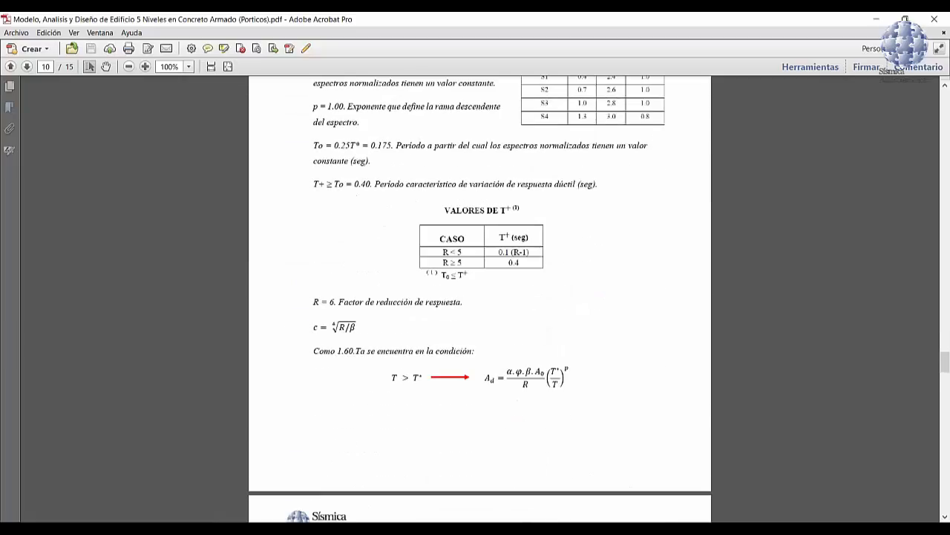
scroll(439, 285, down, 20)
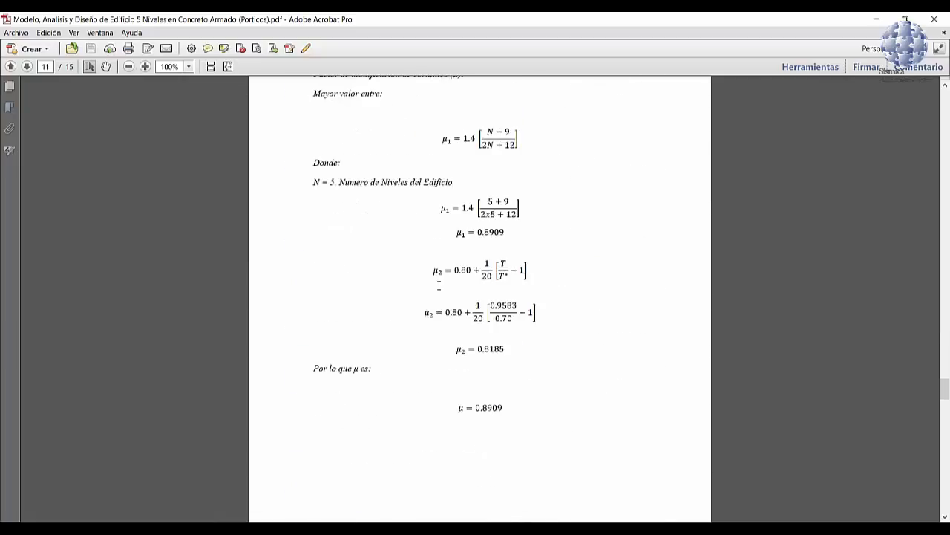
scroll(439, 285, down, 20)
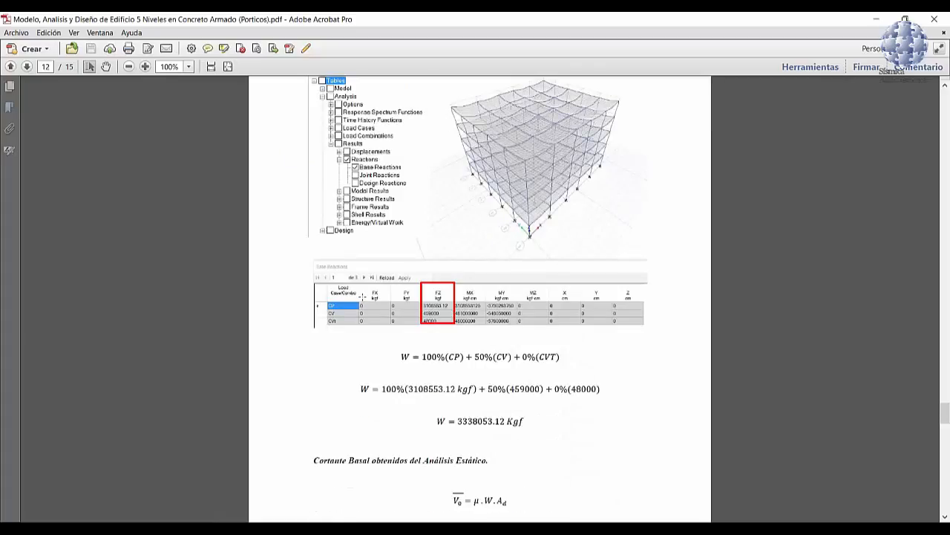
scroll(523, 312, down, 11)
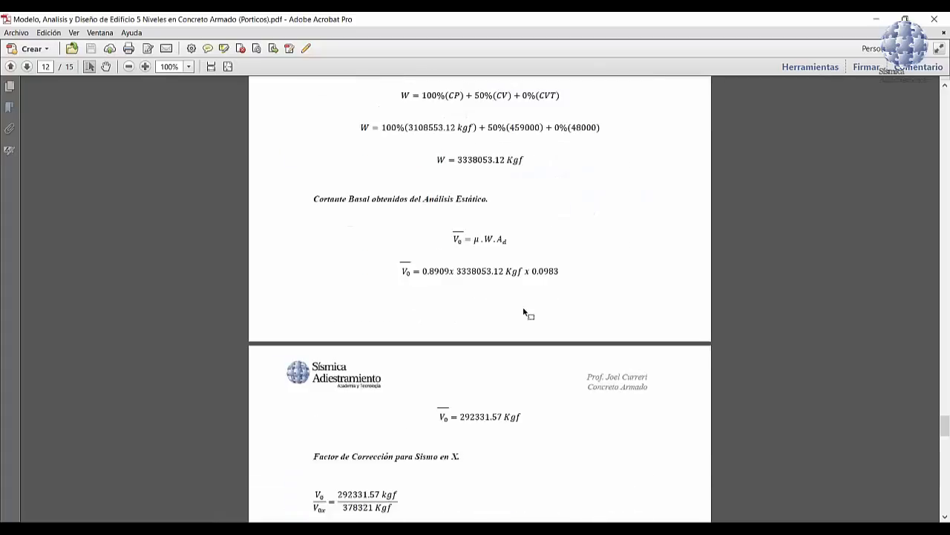
scroll(524, 312, down, 6)
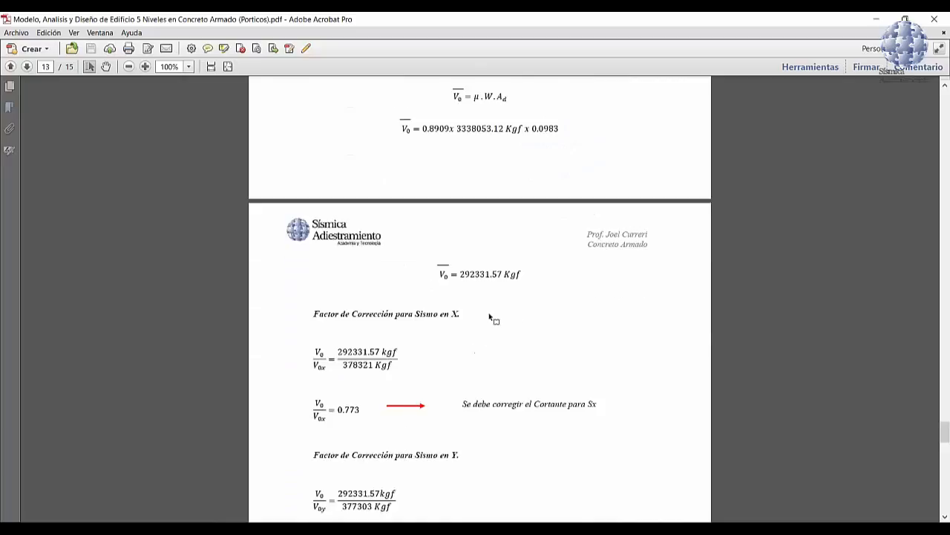
scroll(490, 318, down, 13)
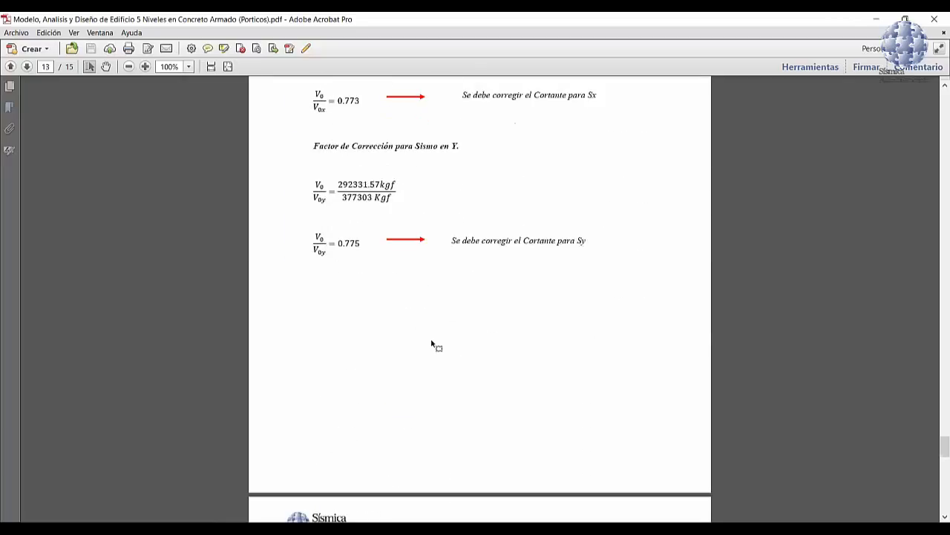
scroll(490, 349, up, 20)
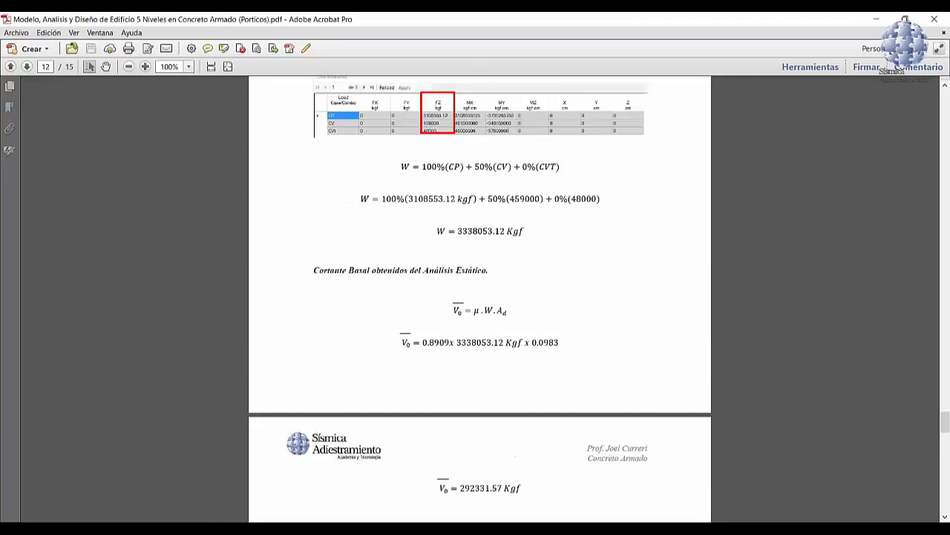
scroll(283, 159, up, 1)
Step: Go back to page 4 of the PDF and view the floor plan for levels 1 to 3
click(45, 67)
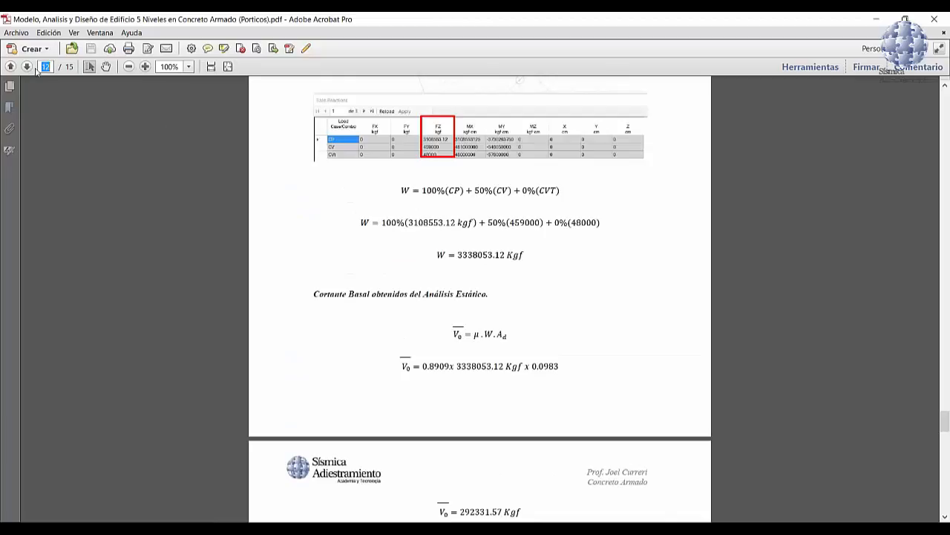
text(4)
key(Return)
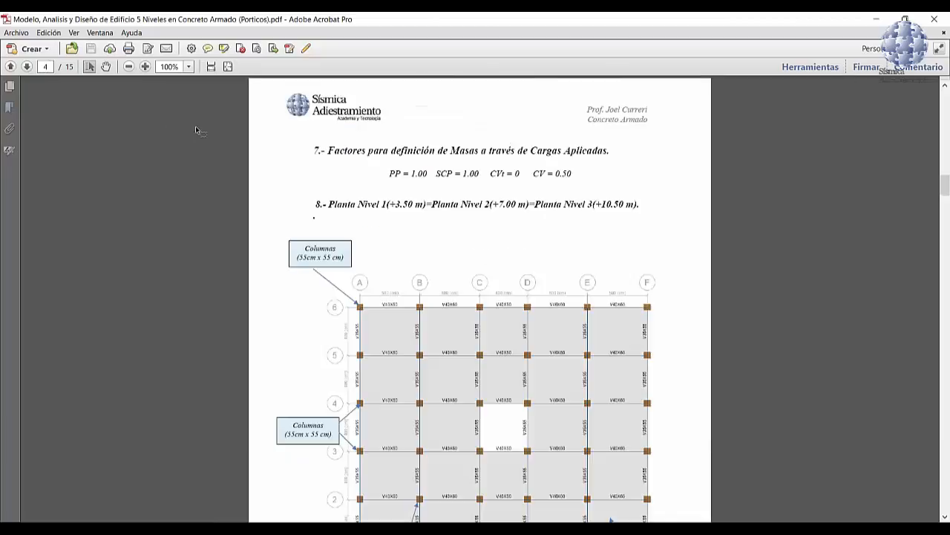
scroll(470, 257, down, 3)
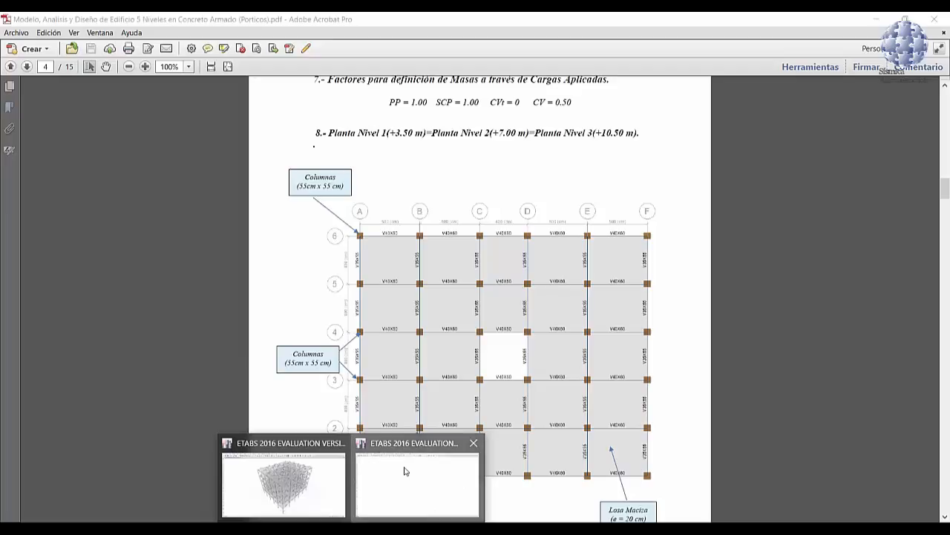
Step: Switch to the empty ETABS session and start a new model with Metric SI display units and the ACI 318-14 concrete design code
click(419, 482)
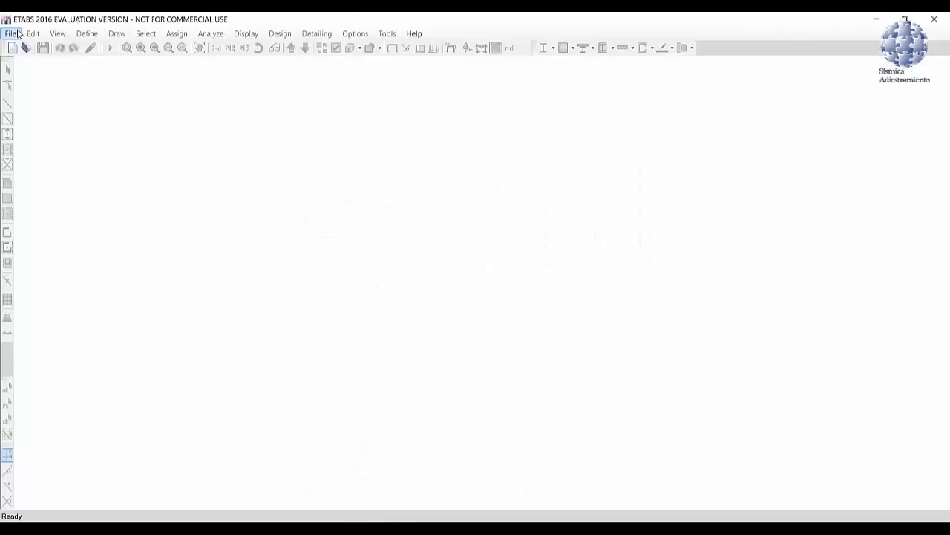
click(12, 34)
click(41, 47)
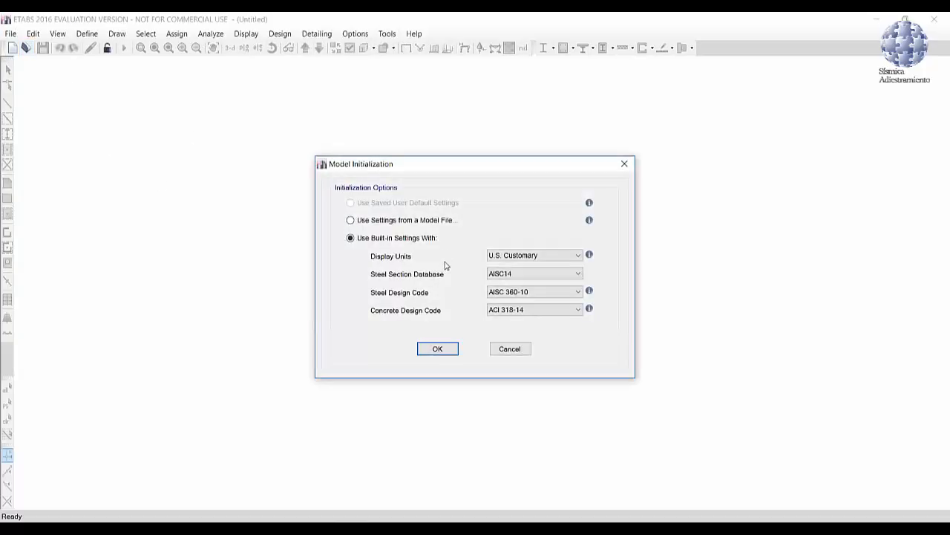
click(512, 255)
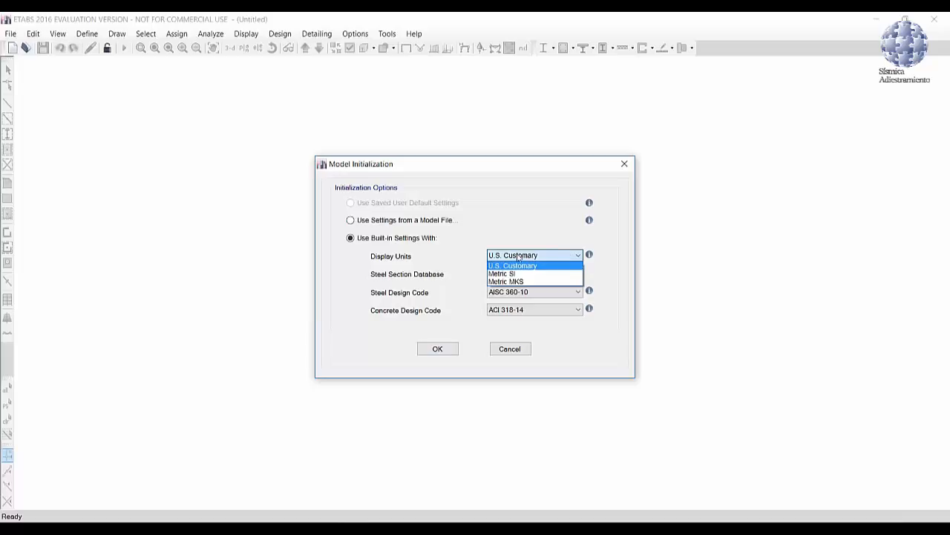
click(516, 273)
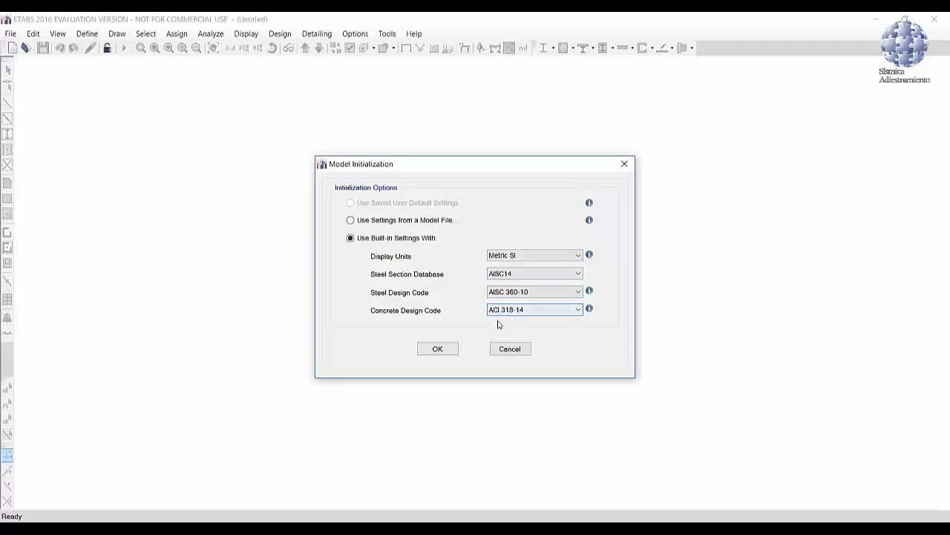
click(578, 314)
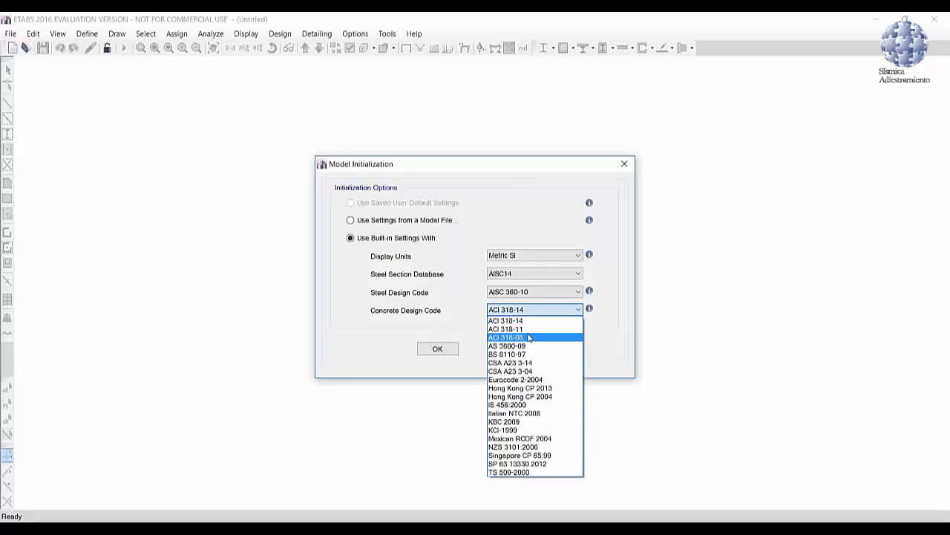
click(527, 321)
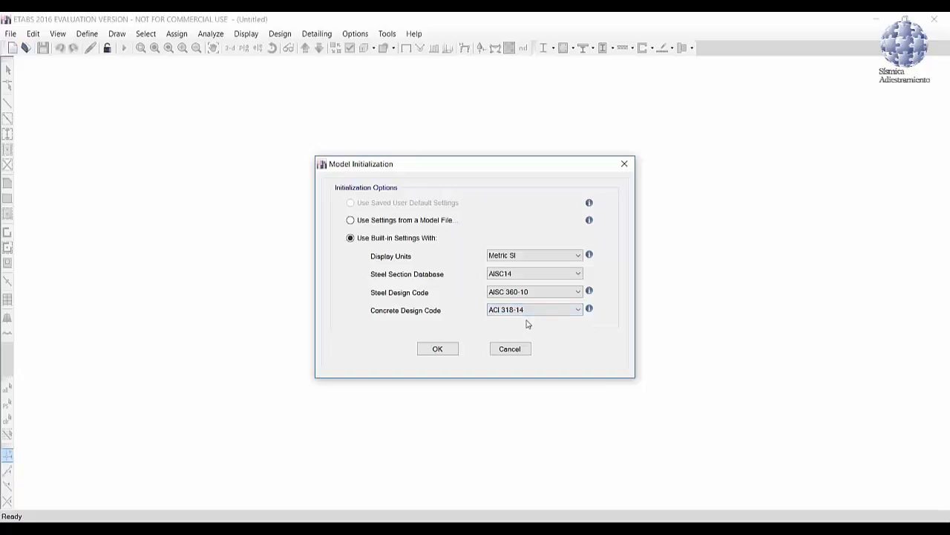
click(438, 349)
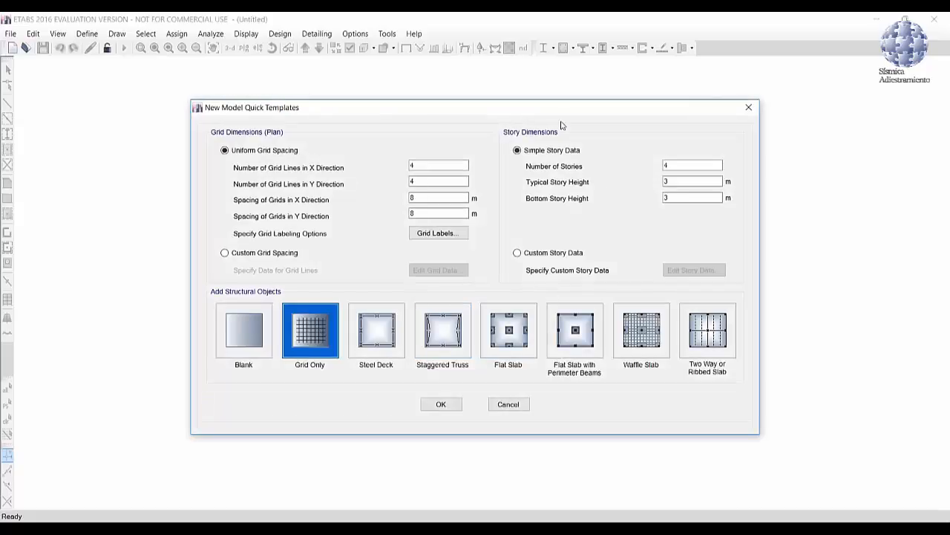
Step: Check the grid layout on the levels 1 to 3 floor plan in the PDF, and return to the new model template in ETABS
drag(568, 109, 535, 77)
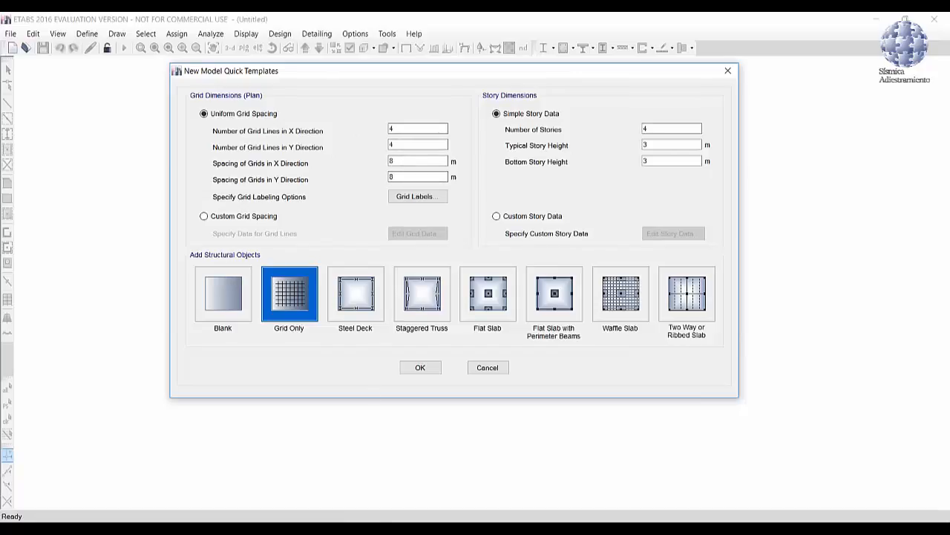
click(317, 497)
scroll(467, 297, down, 1)
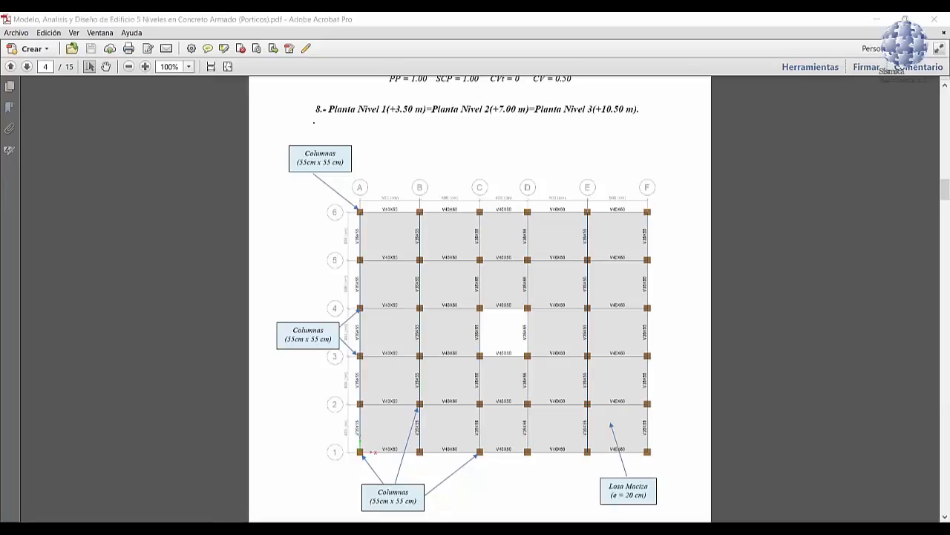
mouse_move(349, 529)
click(399, 482)
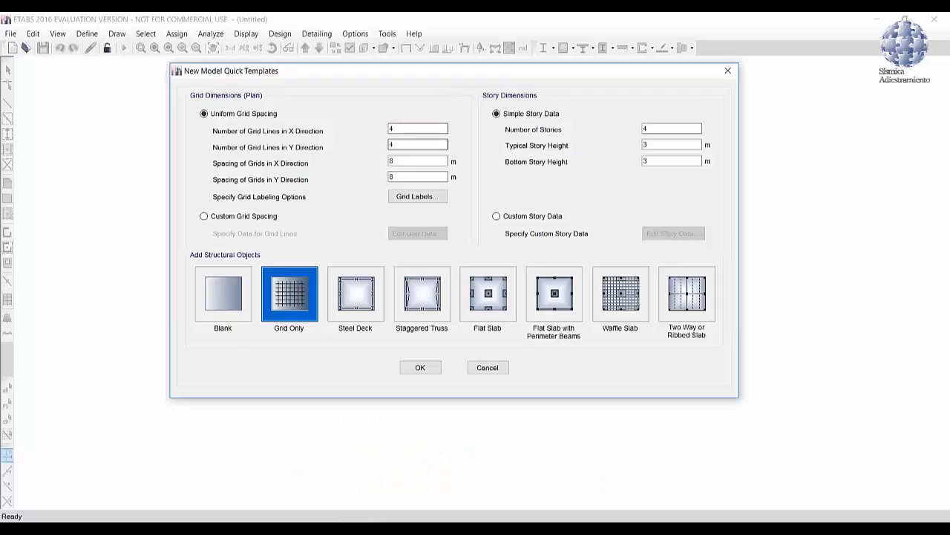
Step: Define a uniform plan grid with 6 lines in each direction, spaced 5 m in X and 4 m in Y
double_click(392, 128)
text(6)
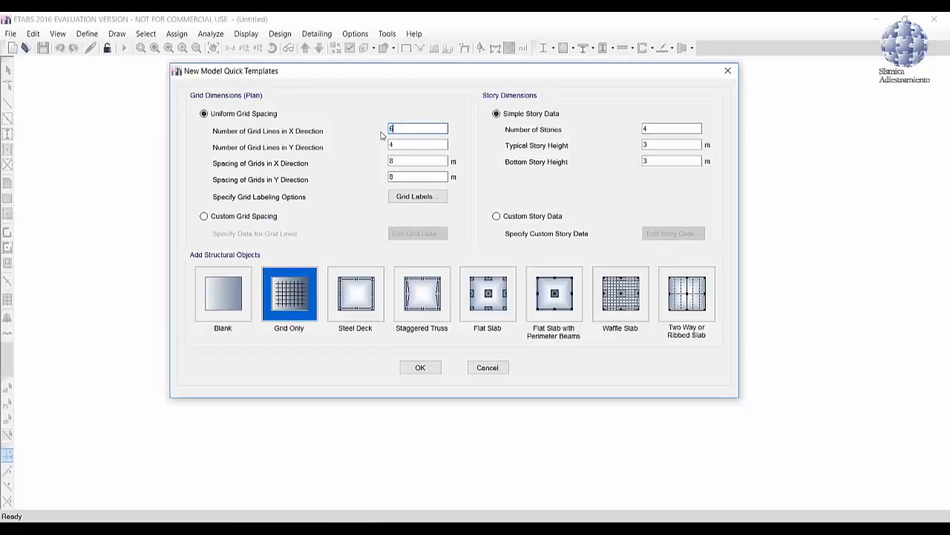
key(Tab)
key(Tab)
key(Tab)
text(4)
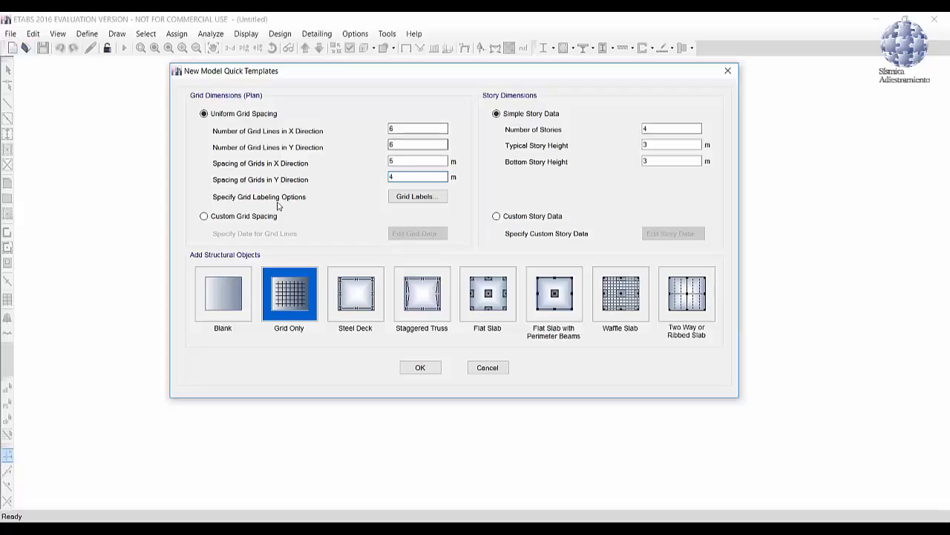
Step: Enable custom grid spacing and show the X and Y grid data as spacings instead of ordinates
click(237, 217)
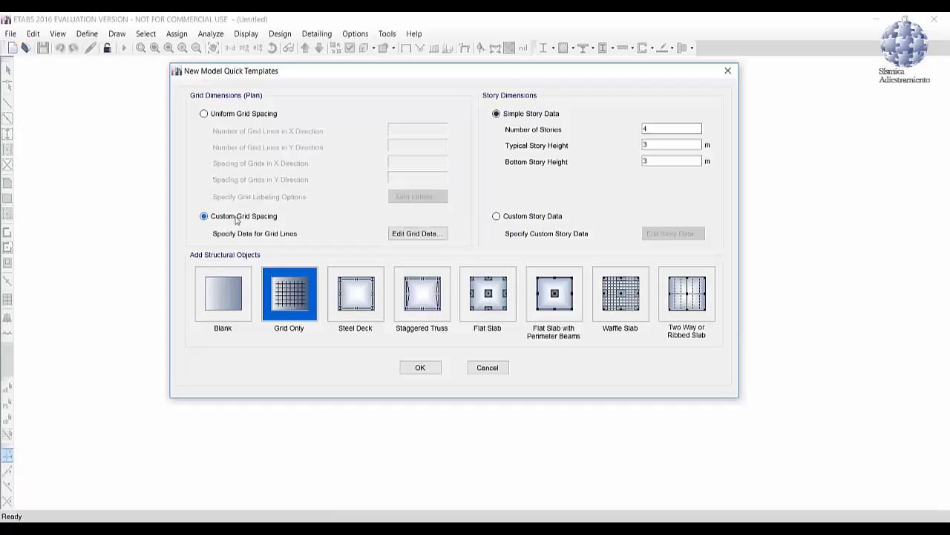
click(414, 234)
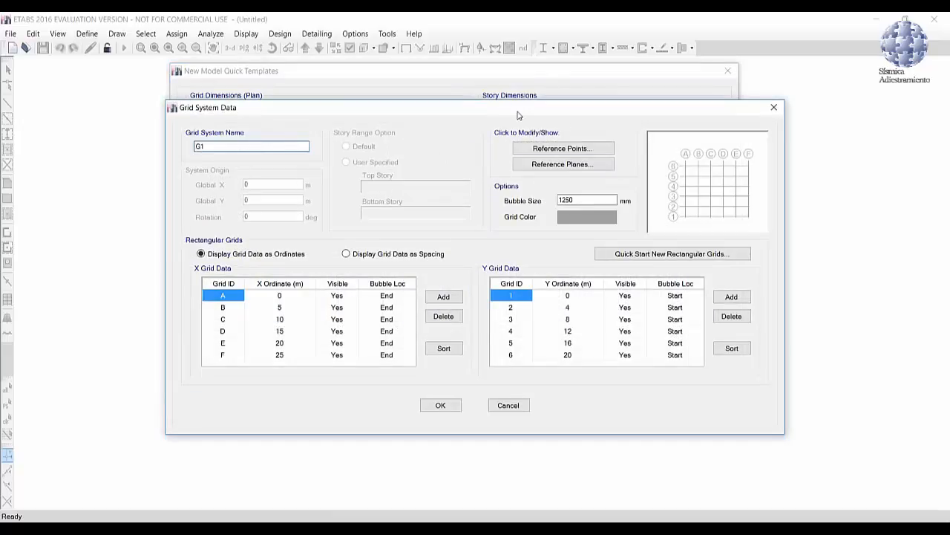
drag(518, 114, 530, 96)
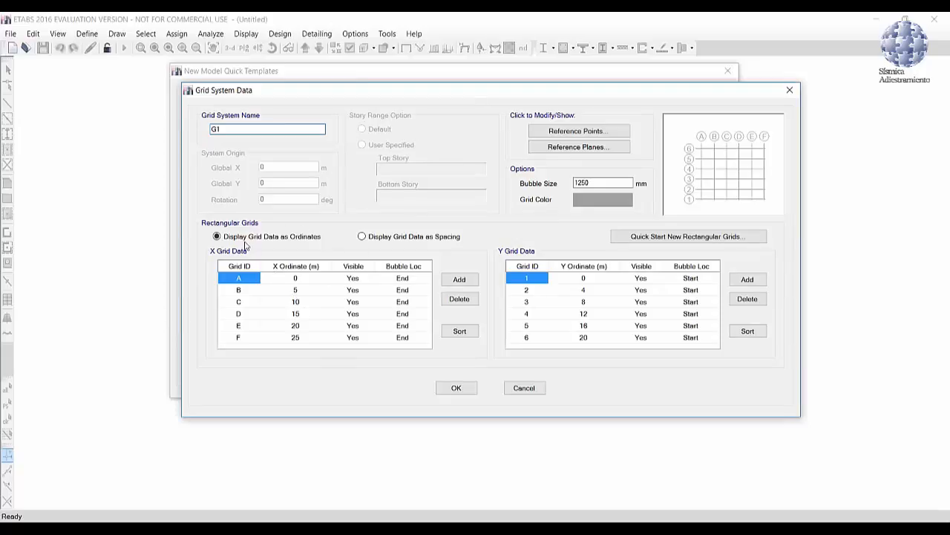
click(373, 238)
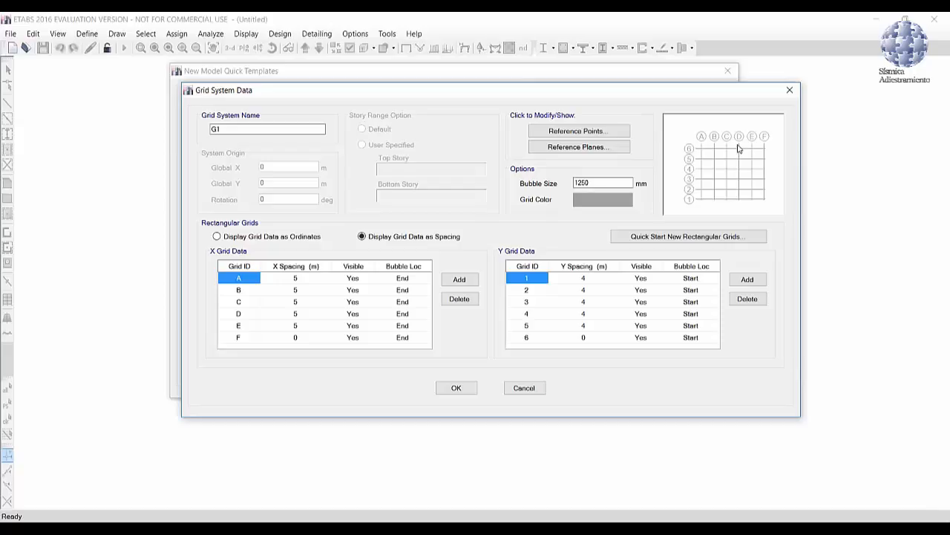
Step: Set the X spacing of grid line C to 4 m and accept the custom grid data
click(296, 304)
text(4)
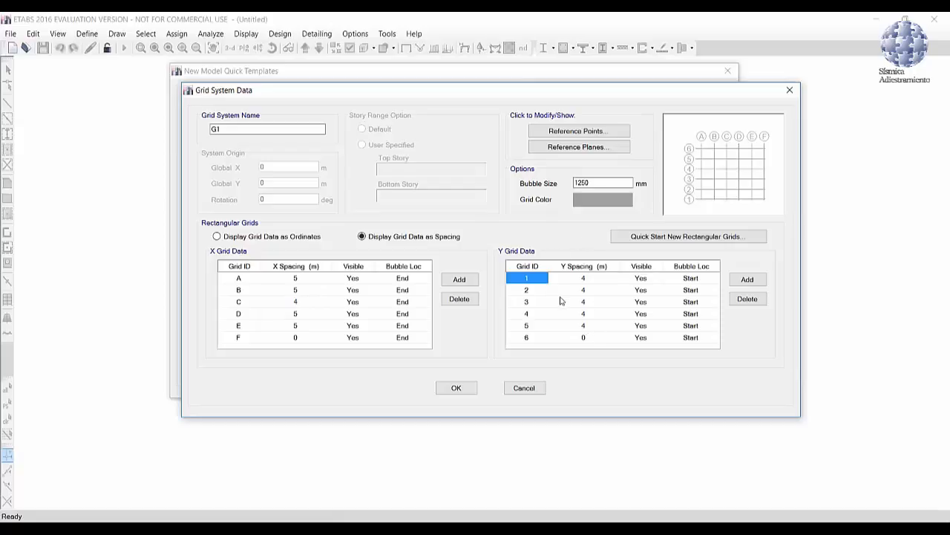
click(467, 389)
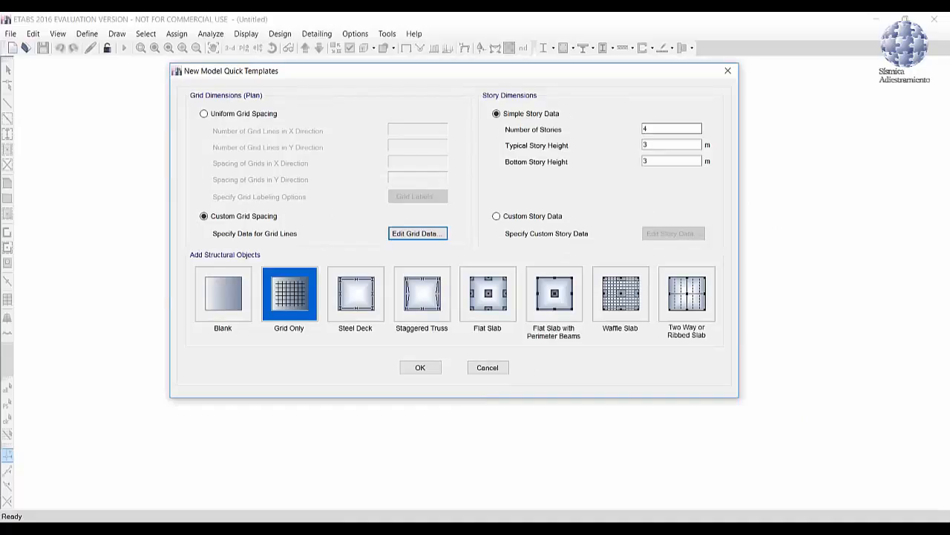
Step: Define 5 stories with typical and bottom story heights of 3.5 m, and enable custom story data
double_click(645, 128)
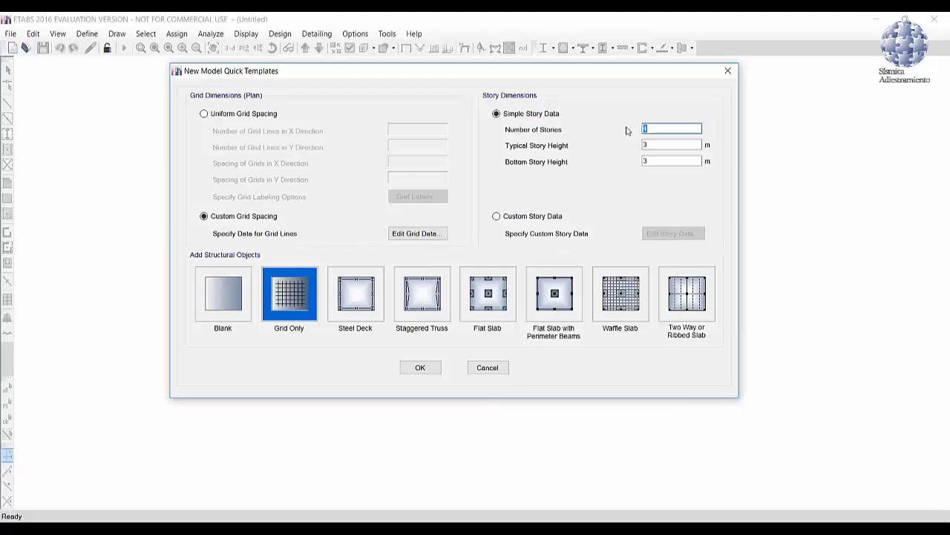
text(5)
double_click(662, 144)
click(671, 160)
click(516, 217)
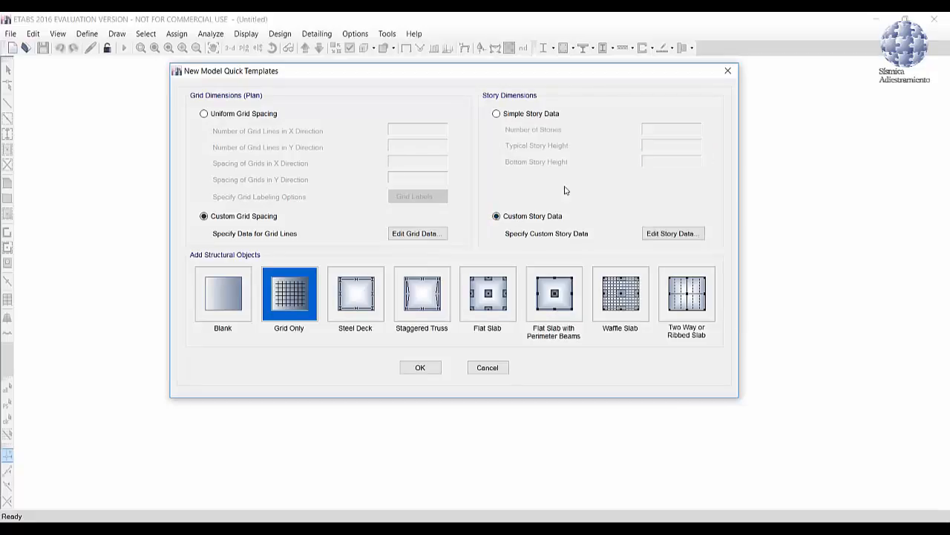
Step: In the story data, rename the stories from lowest to highest as Piso 1, Piso 2, Piso 3, Piso 4 and Techo
click(674, 234)
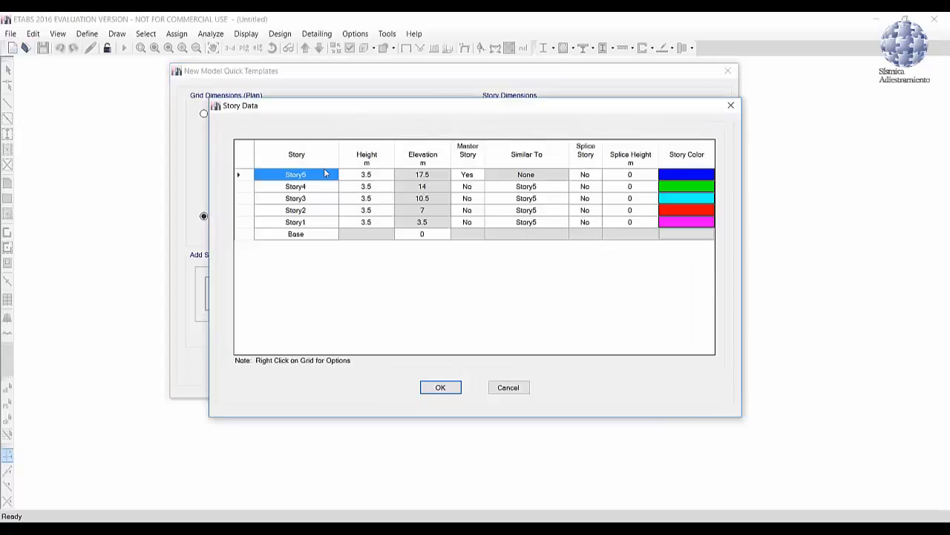
click(320, 222)
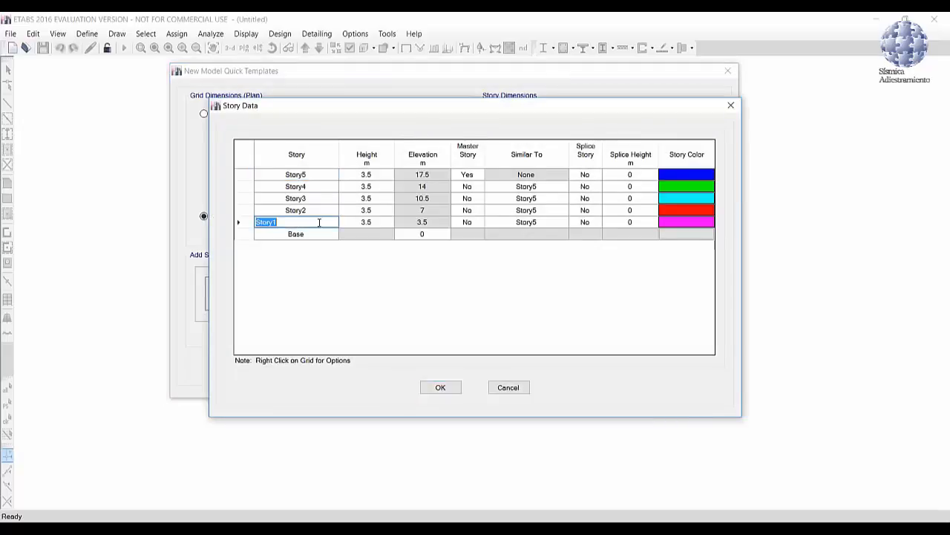
text(Piso 1)
click(290, 211)
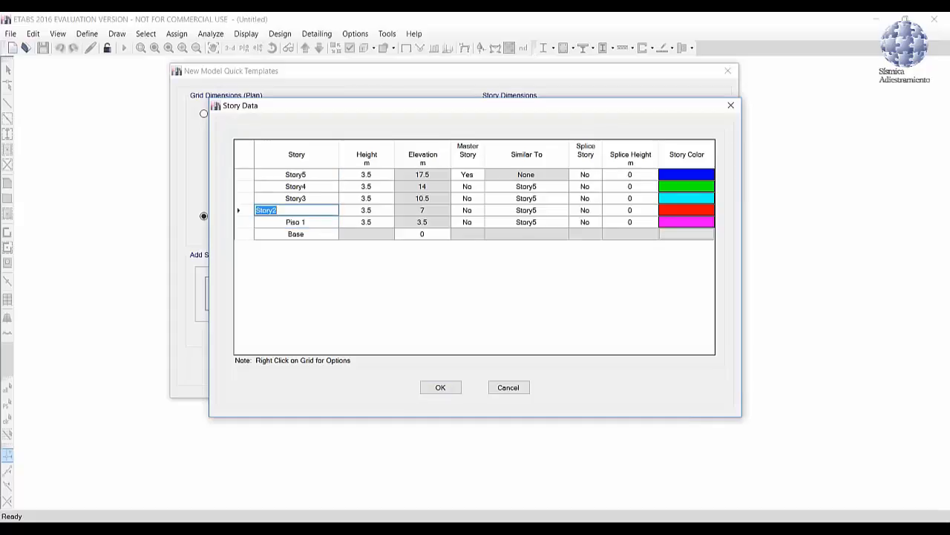
text(Piso 2)
click(308, 199)
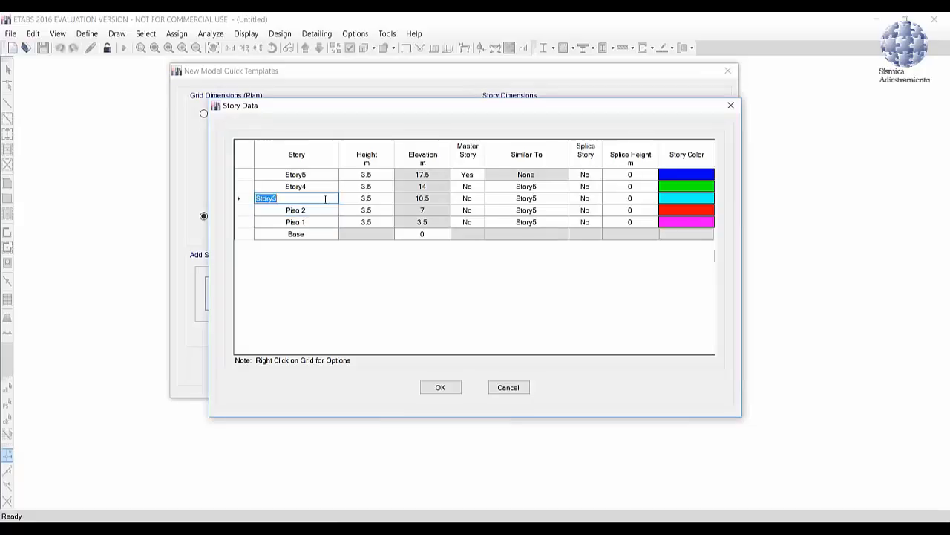
text(Piso 3)
click(318, 187)
text(Piso)
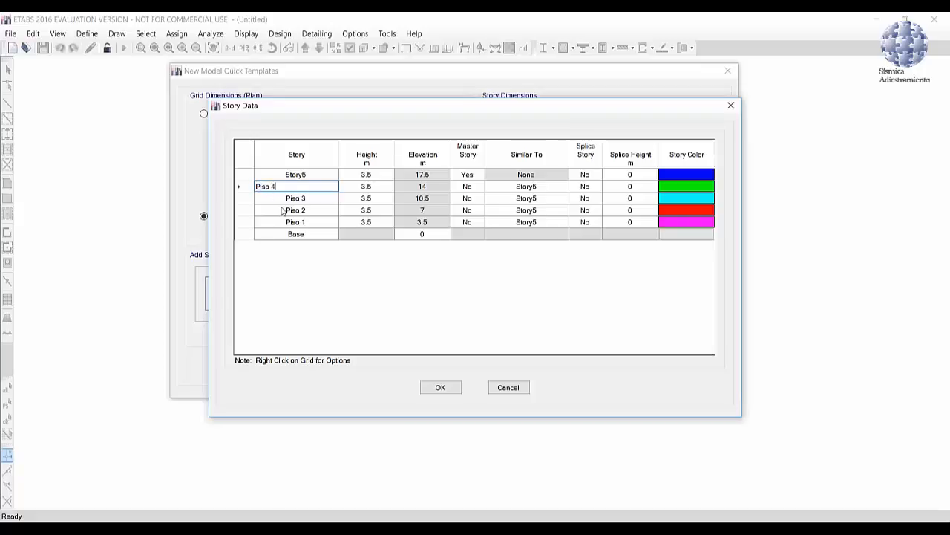
click(299, 174)
text(Techo)
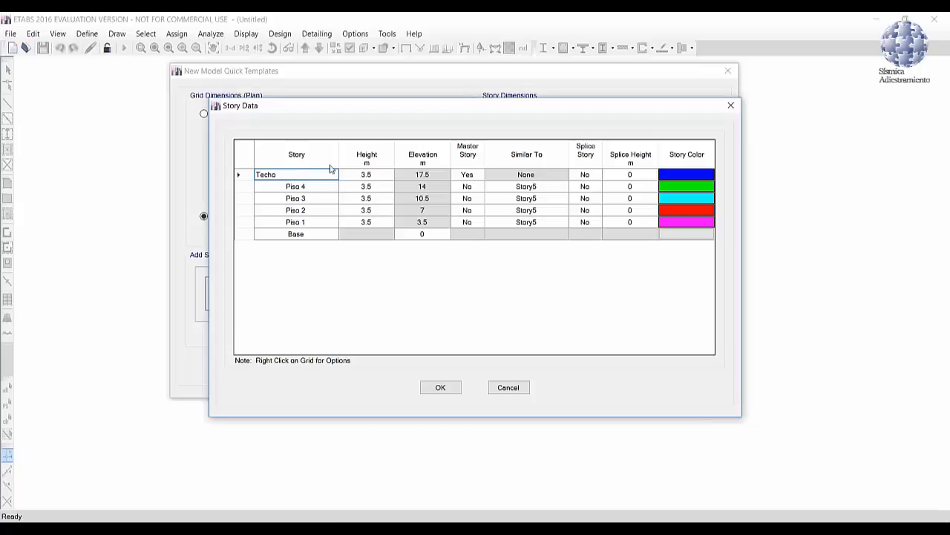
key(Return)
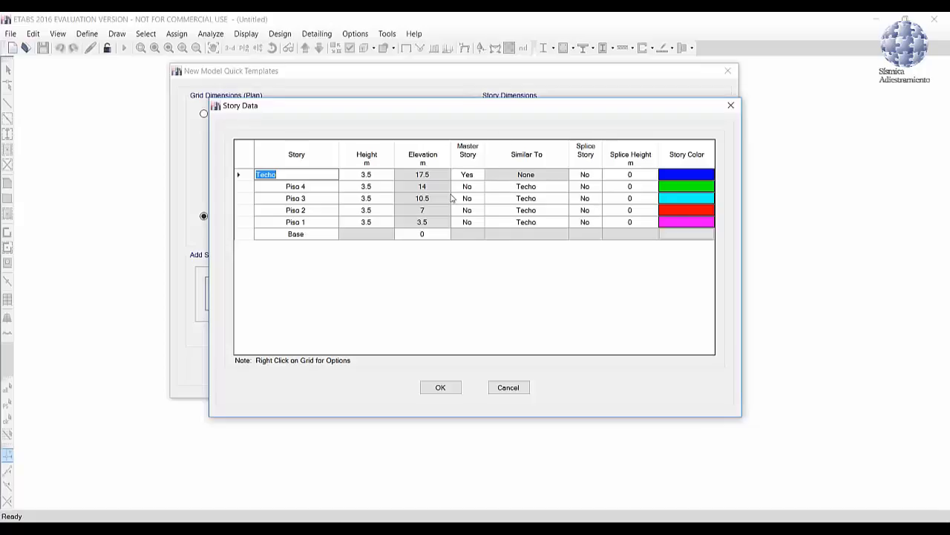
Step: Make Piso 1 a master story and set Piso 2 and Piso 3 as similar to Piso 1
click(461, 224)
click(479, 225)
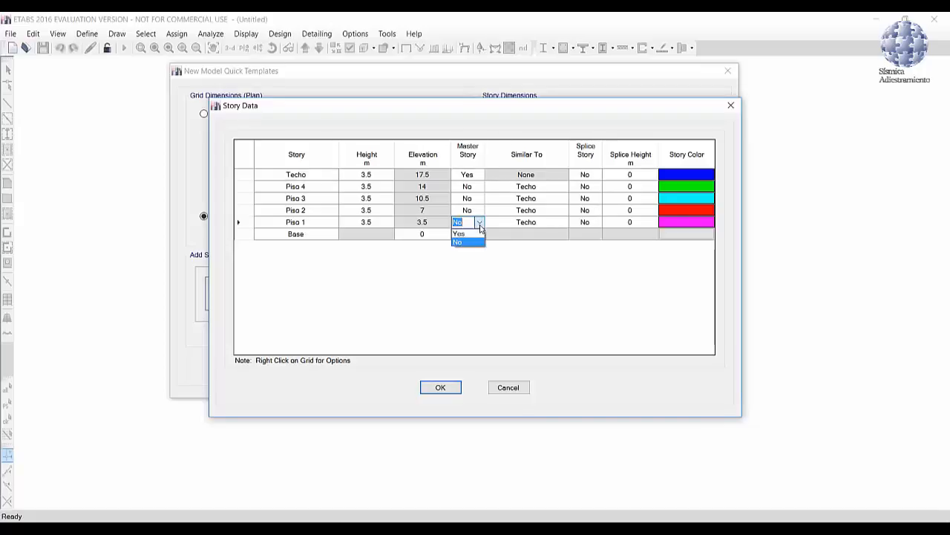
click(475, 234)
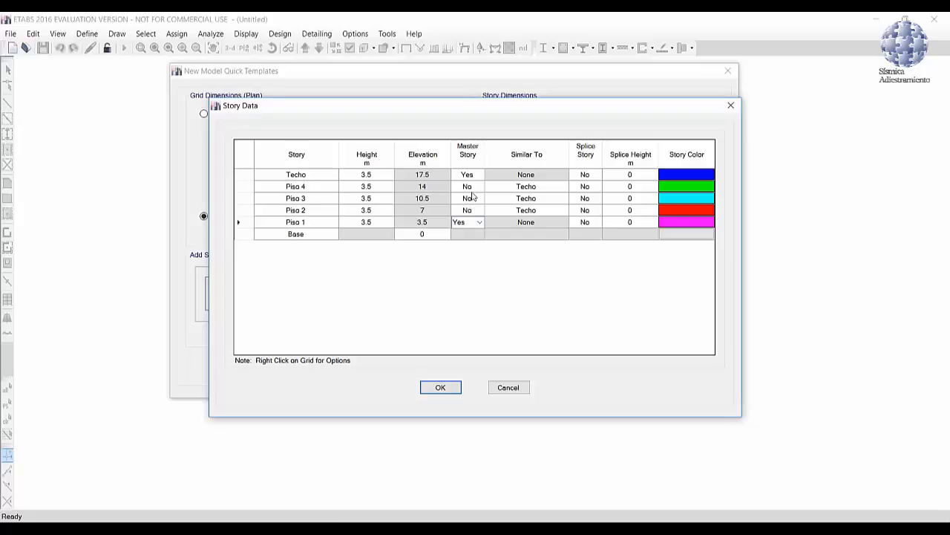
click(520, 213)
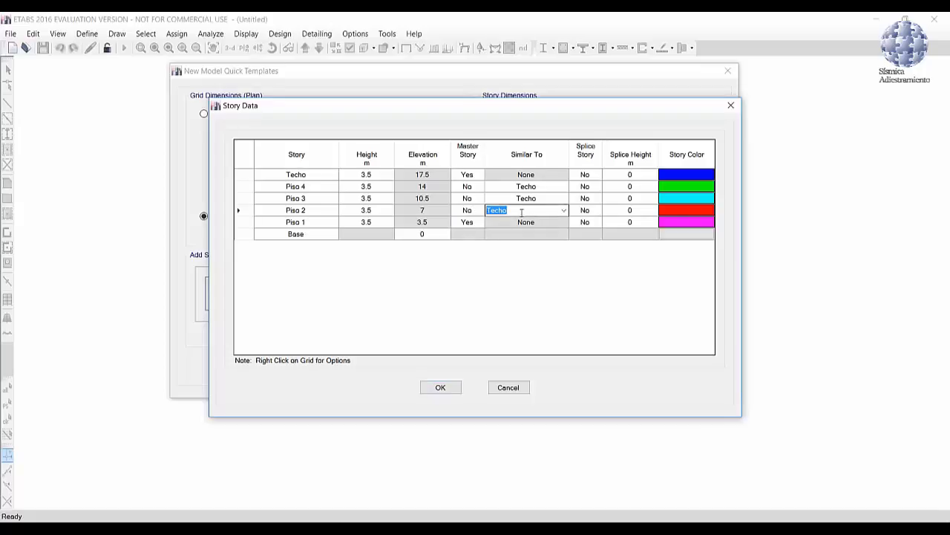
click(563, 211)
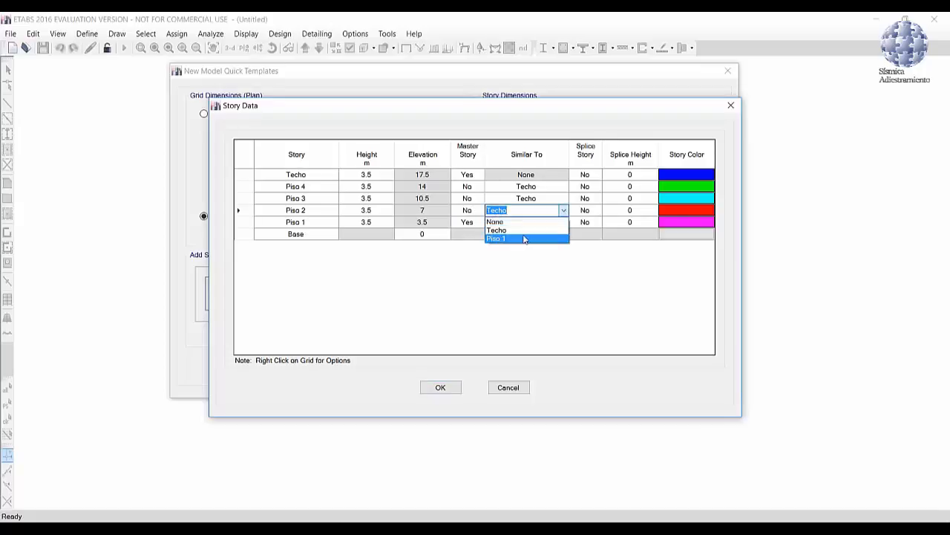
click(526, 238)
click(520, 198)
click(563, 199)
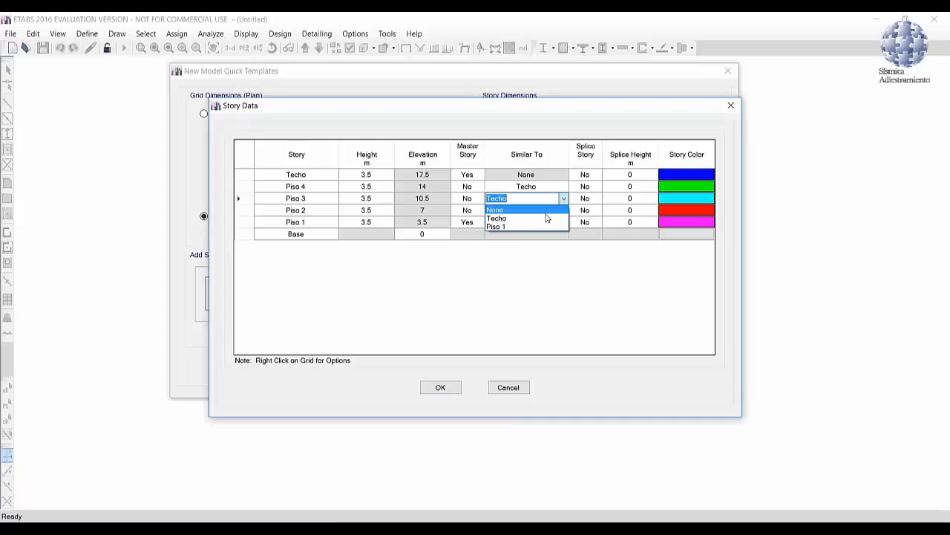
click(534, 227)
Step: Make Piso 4 a master story, set Techo as a non-master story similar to Piso 4, and accept the story data
click(468, 186)
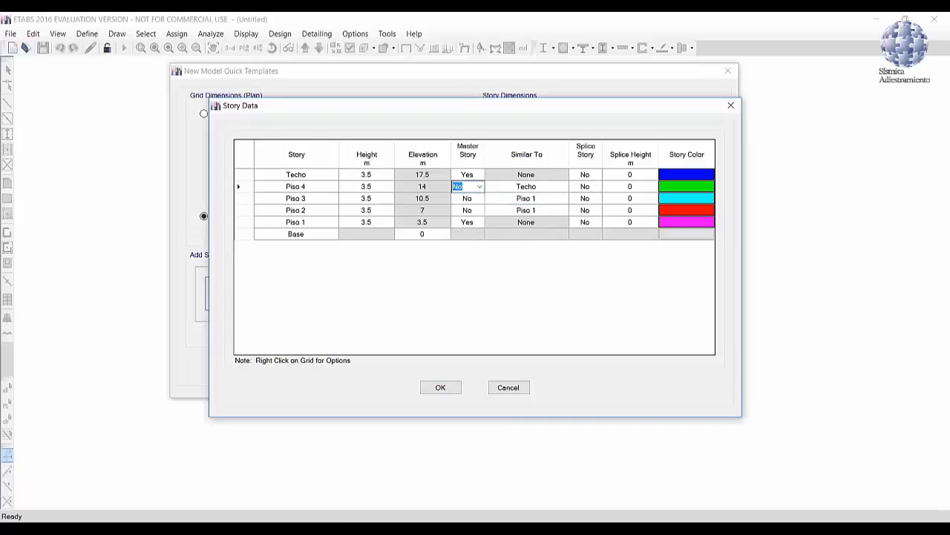
click(479, 187)
click(465, 197)
click(470, 176)
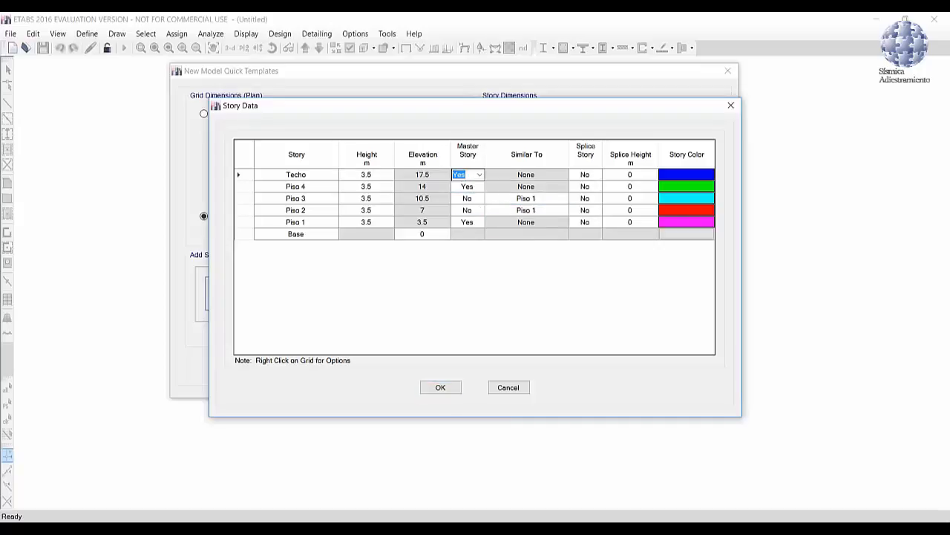
click(480, 175)
click(467, 193)
click(511, 176)
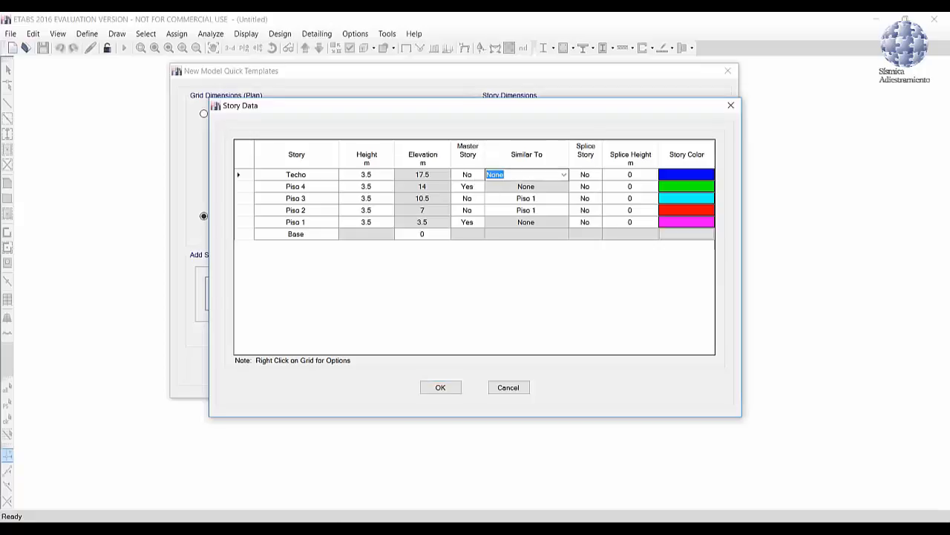
click(563, 174)
click(526, 194)
click(441, 385)
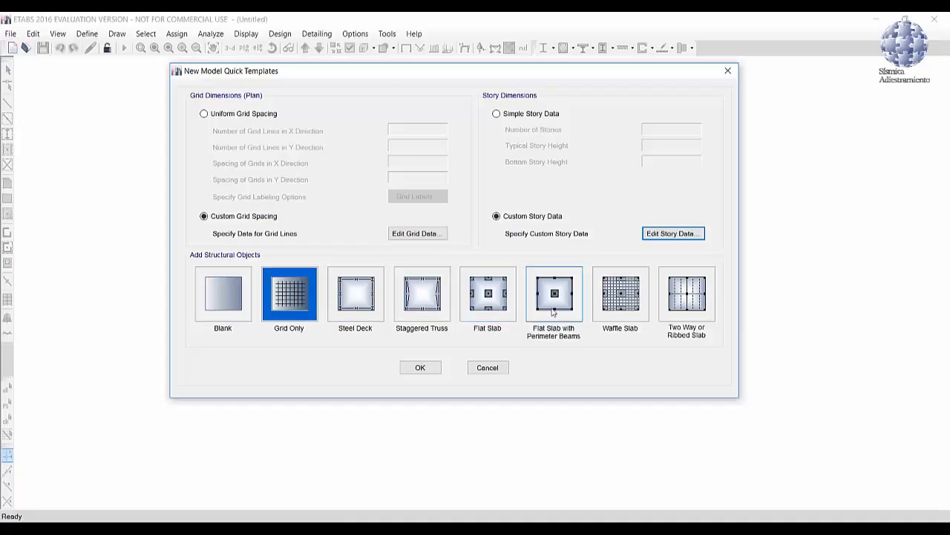
Step: Create the model from the Grid Only template with the custom grid and story data
click(292, 297)
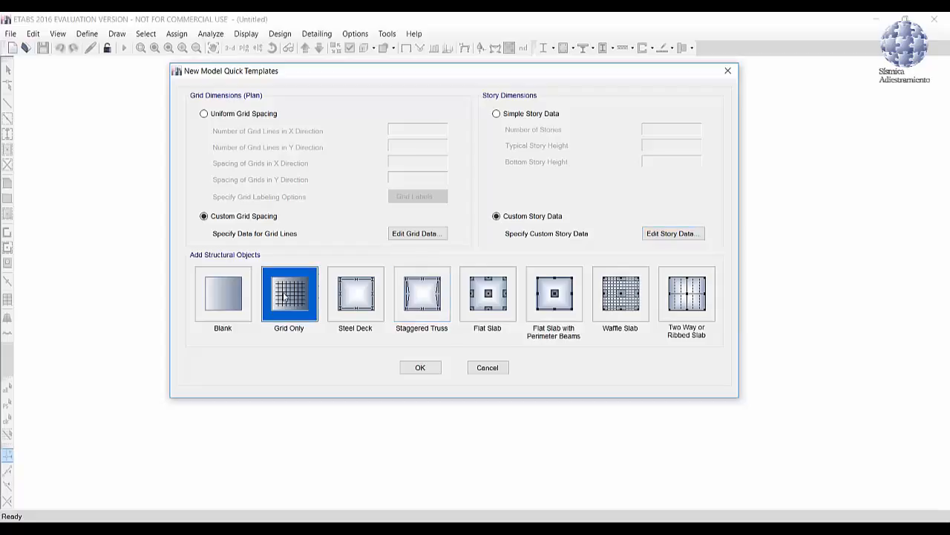
click(420, 368)
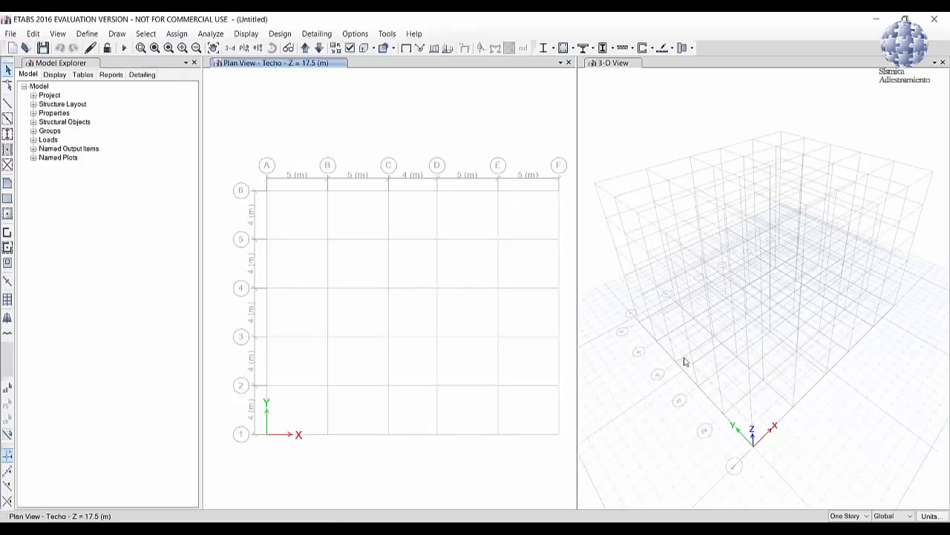
middle_drag(779, 253, 780, 228)
middle_drag(469, 236, 458, 211)
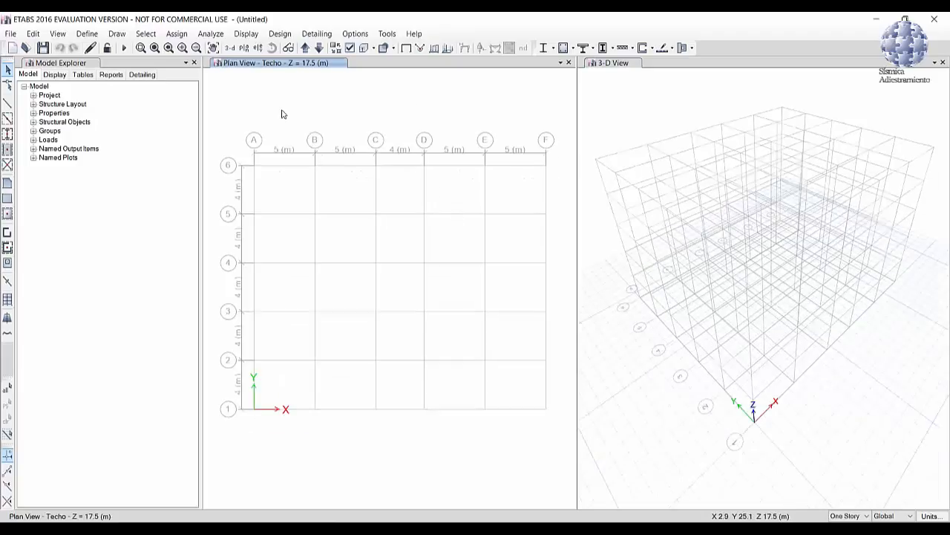
Step: Switch the plan view to the Piso 1 story level
click(244, 47)
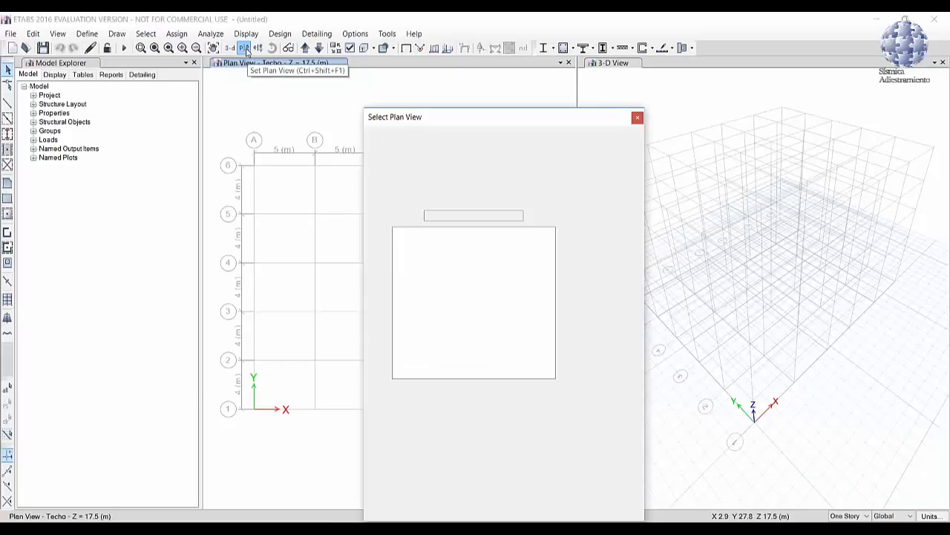
click(411, 264)
click(431, 423)
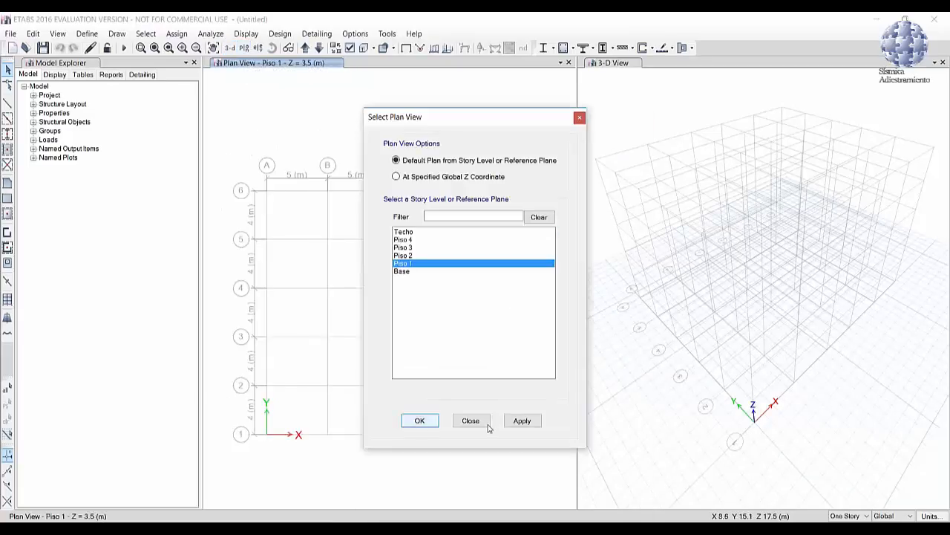
middle_drag(445, 203, 436, 187)
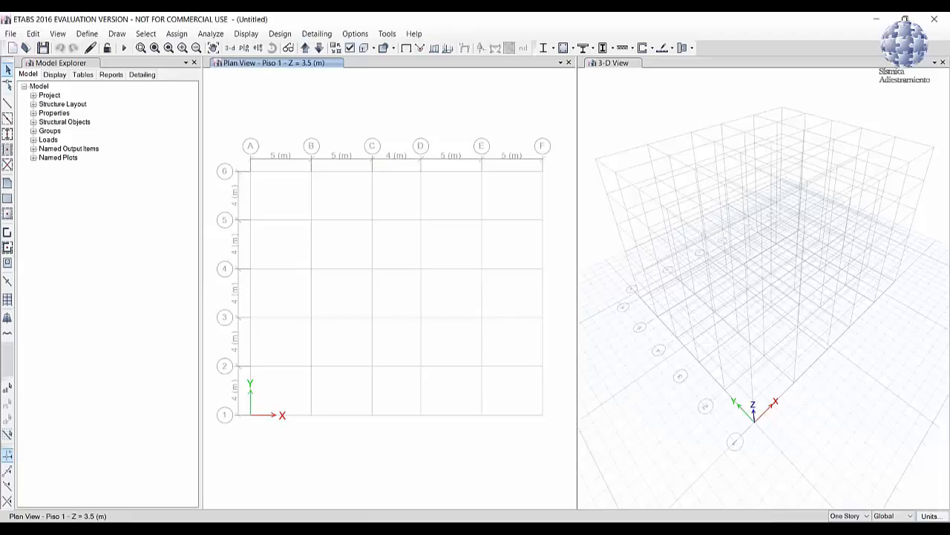
Step: Set consistent model units with kgf for force and m for length
click(937, 518)
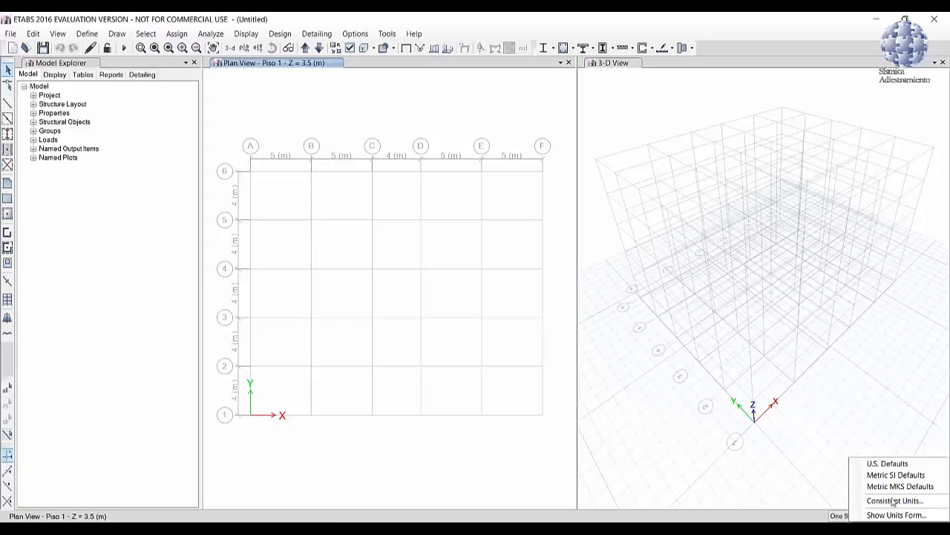
click(895, 501)
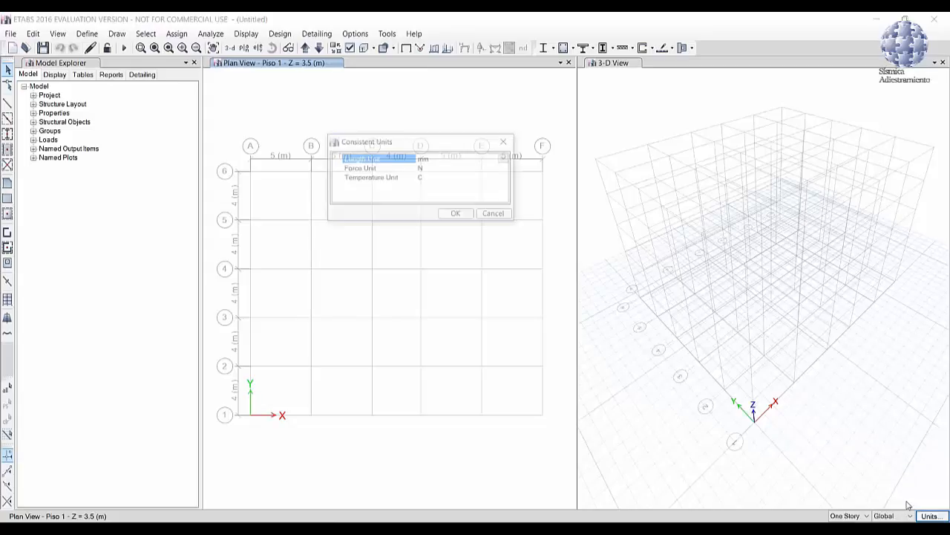
click(442, 168)
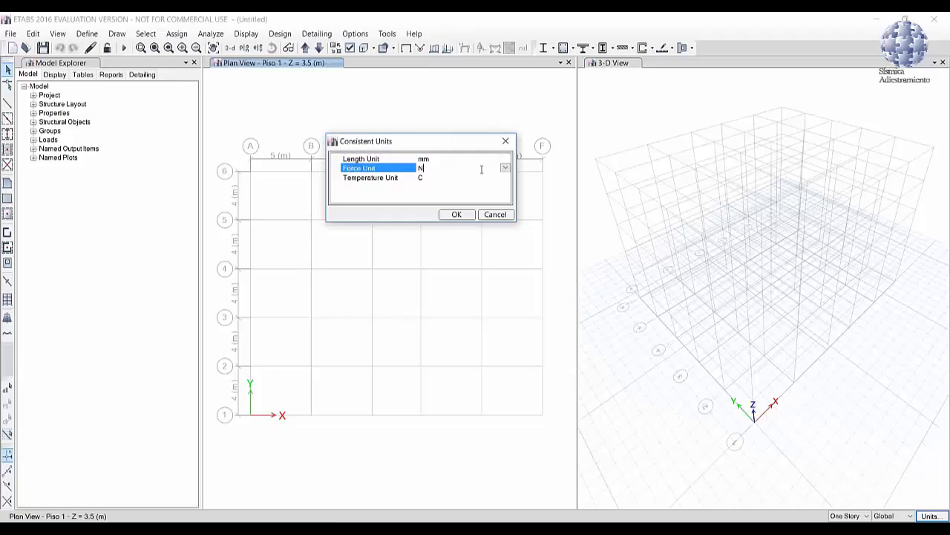
click(505, 168)
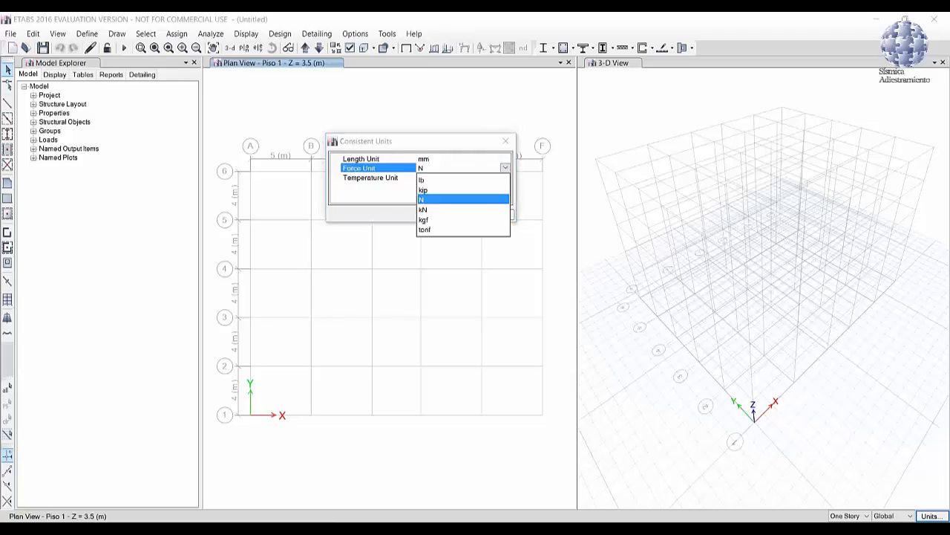
click(431, 220)
click(426, 159)
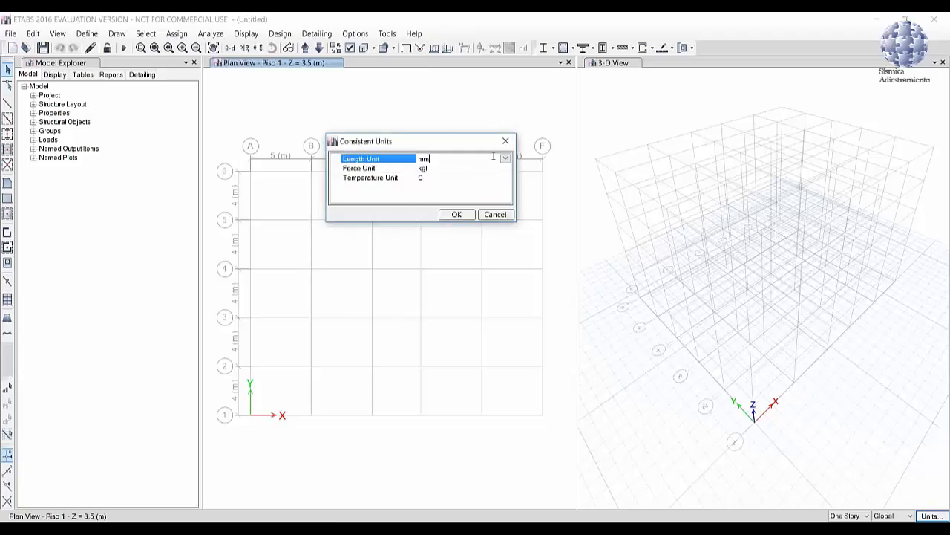
click(429, 159)
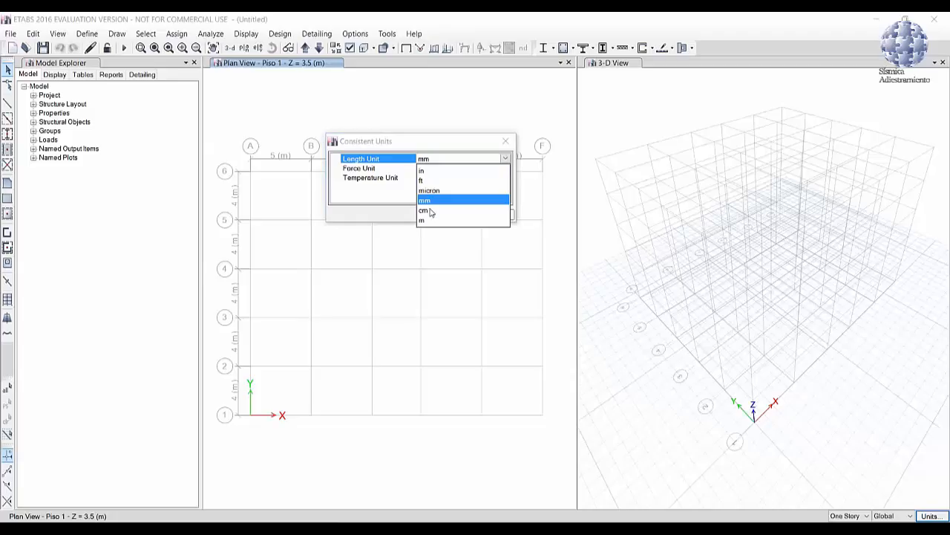
click(431, 219)
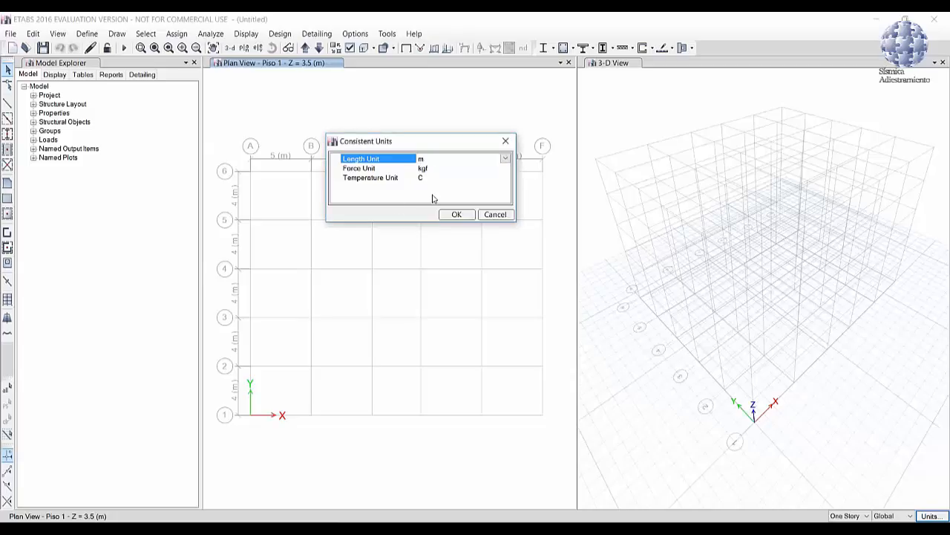
click(454, 214)
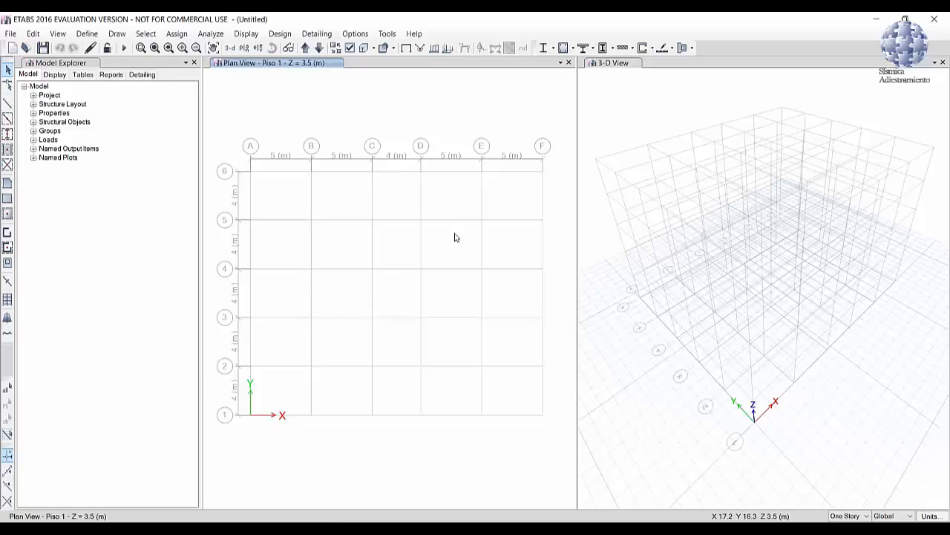
Step: Save the current display units as a named units set called kgf,m,C
click(931, 515)
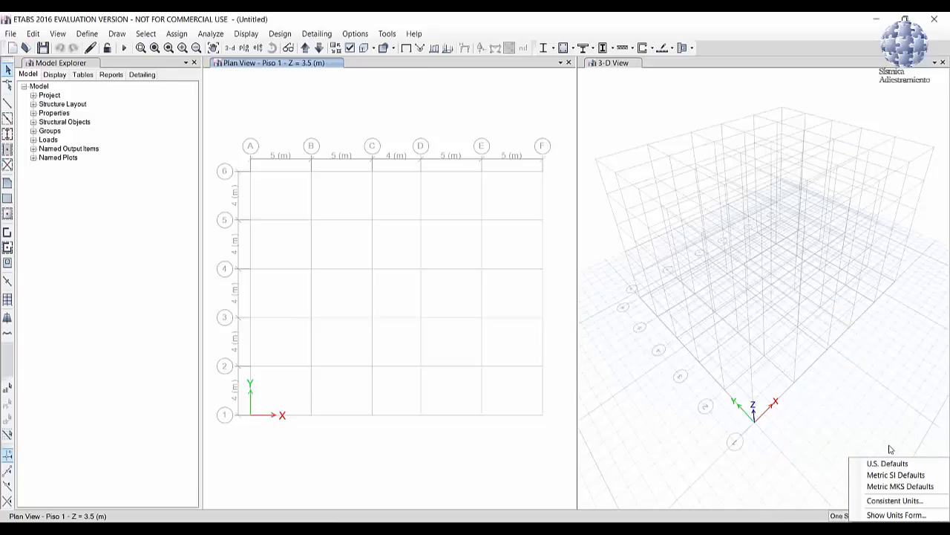
click(896, 515)
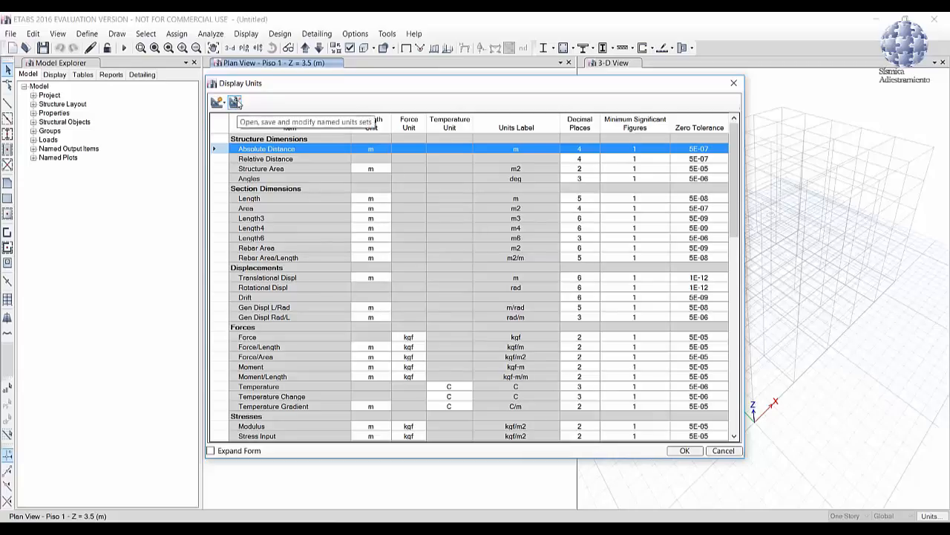
click(234, 102)
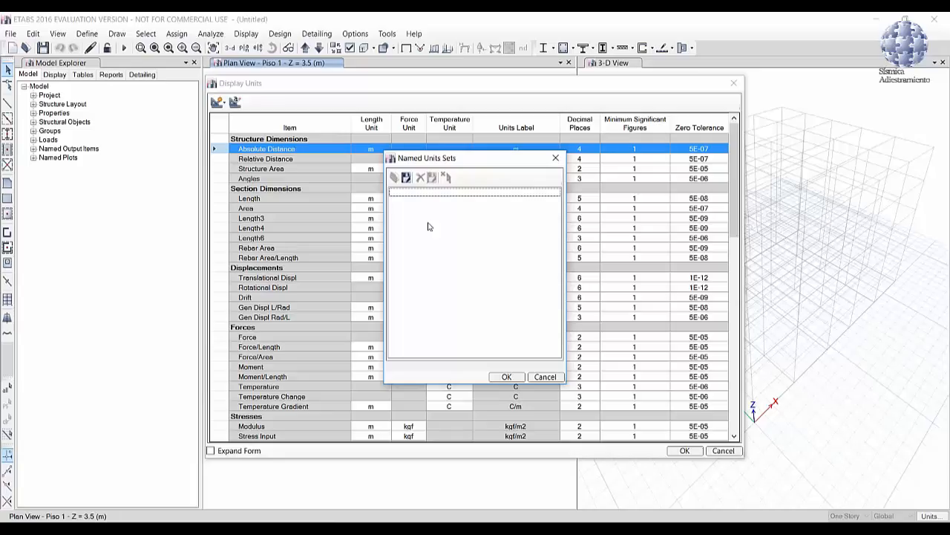
click(406, 177)
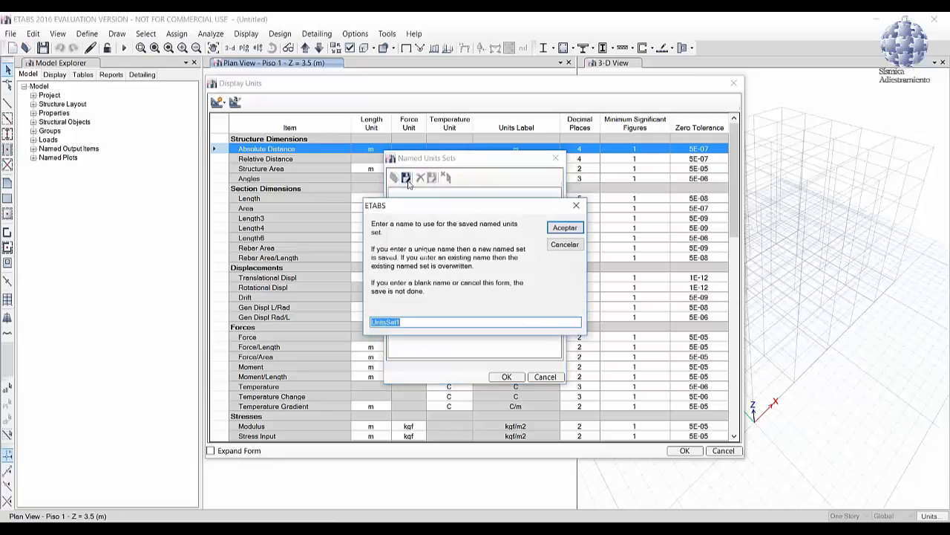
text(kgf.m.C)
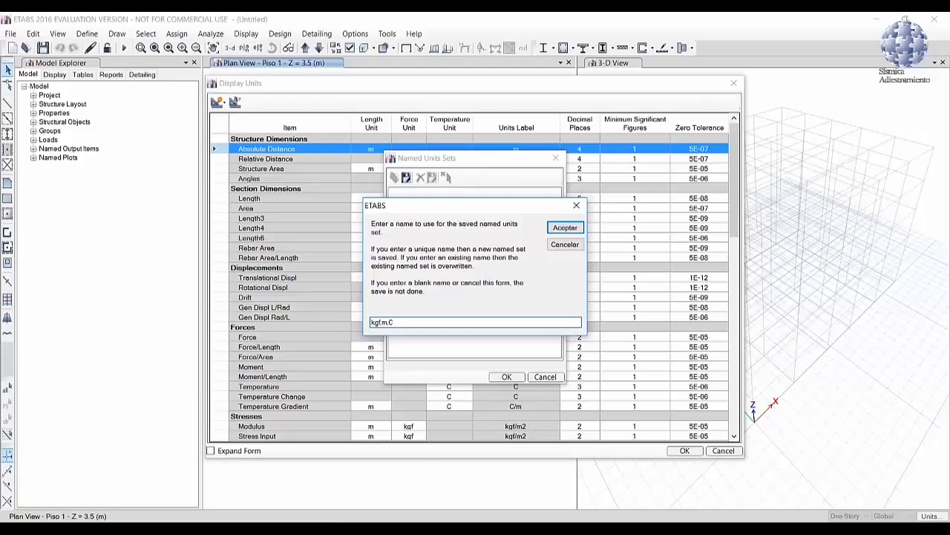
click(564, 228)
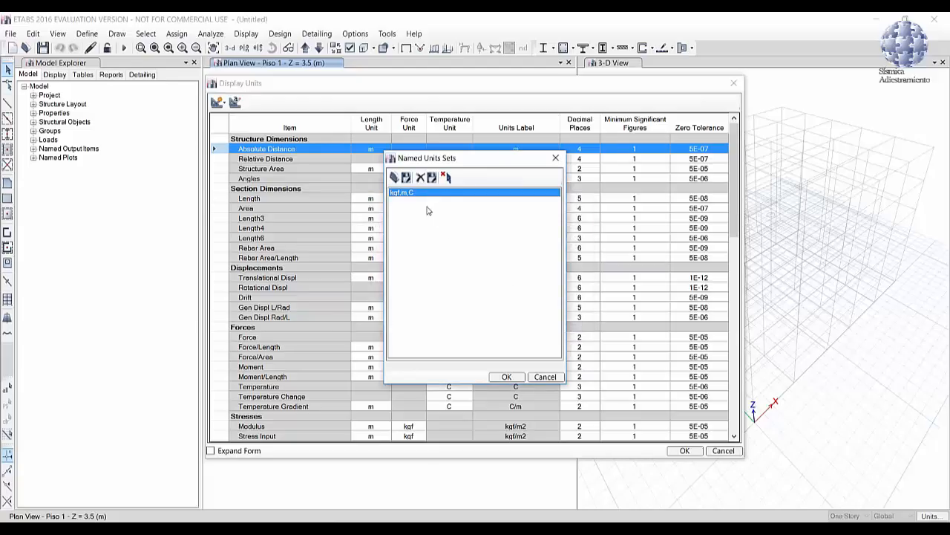
click(508, 377)
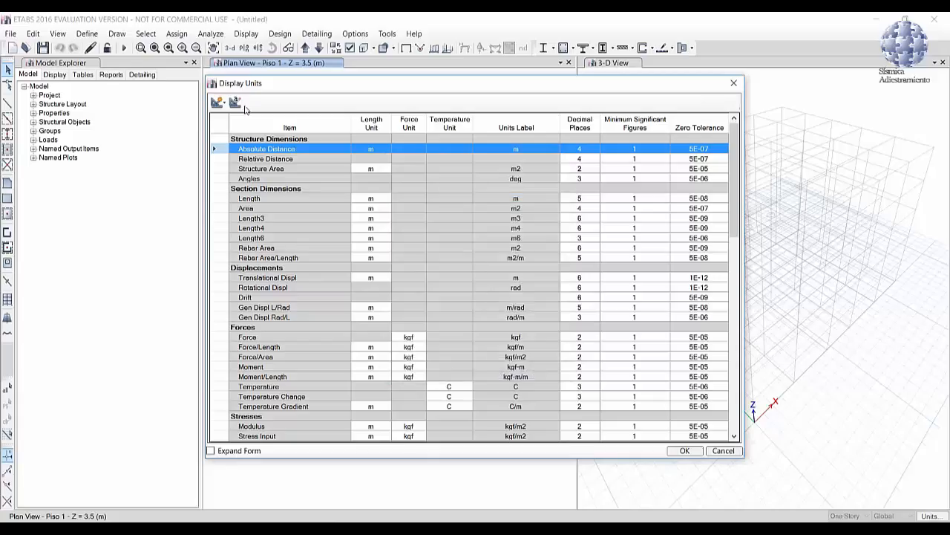
Step: Change the display units to a consistent set with kgf for force and cm for length
click(218, 102)
click(239, 116)
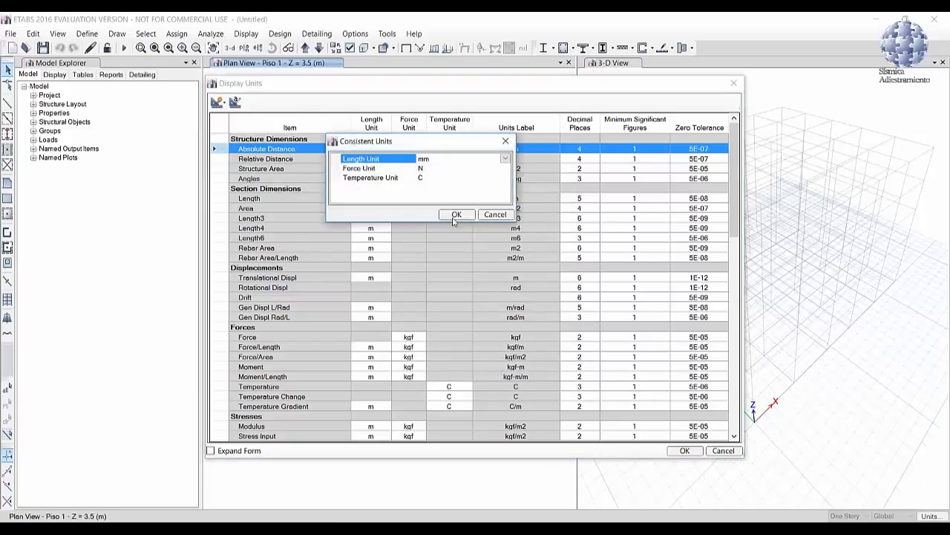
click(431, 169)
click(505, 168)
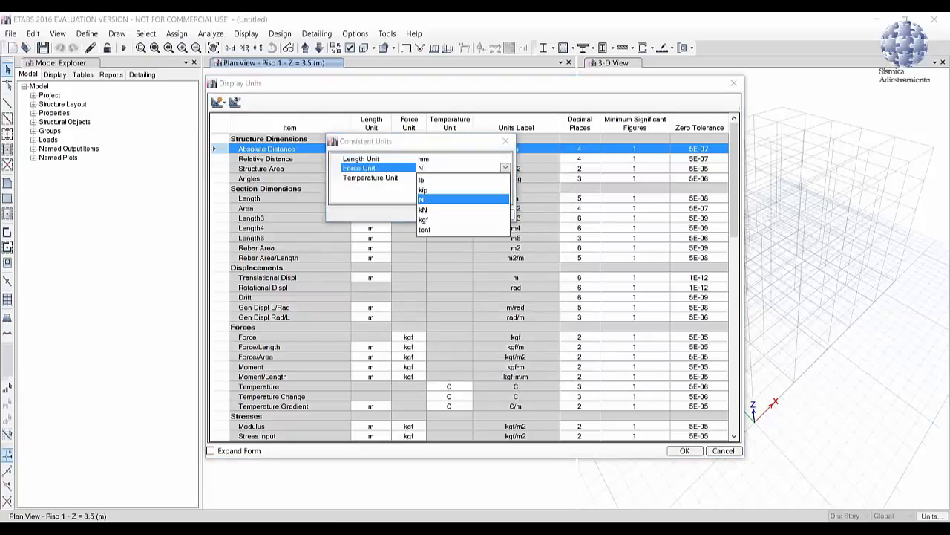
click(424, 219)
click(427, 159)
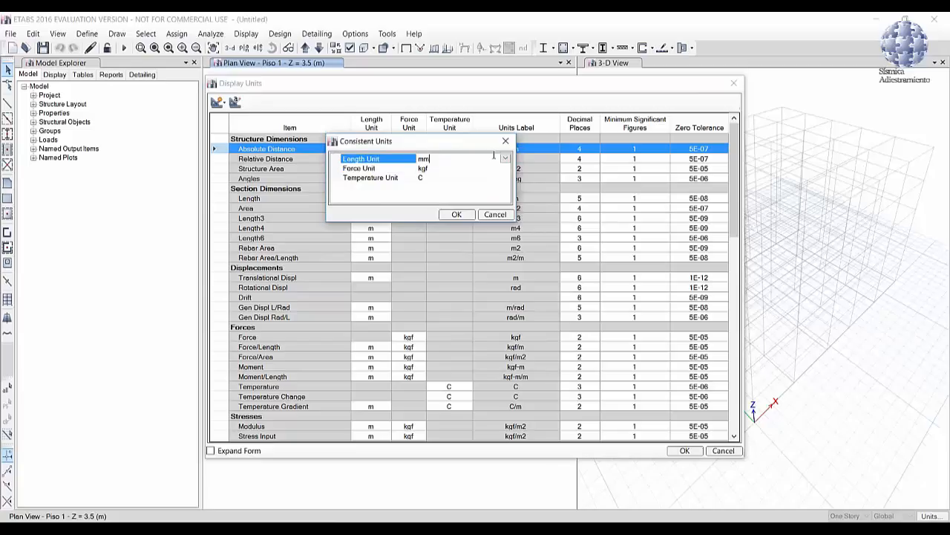
click(504, 159)
click(430, 213)
click(453, 217)
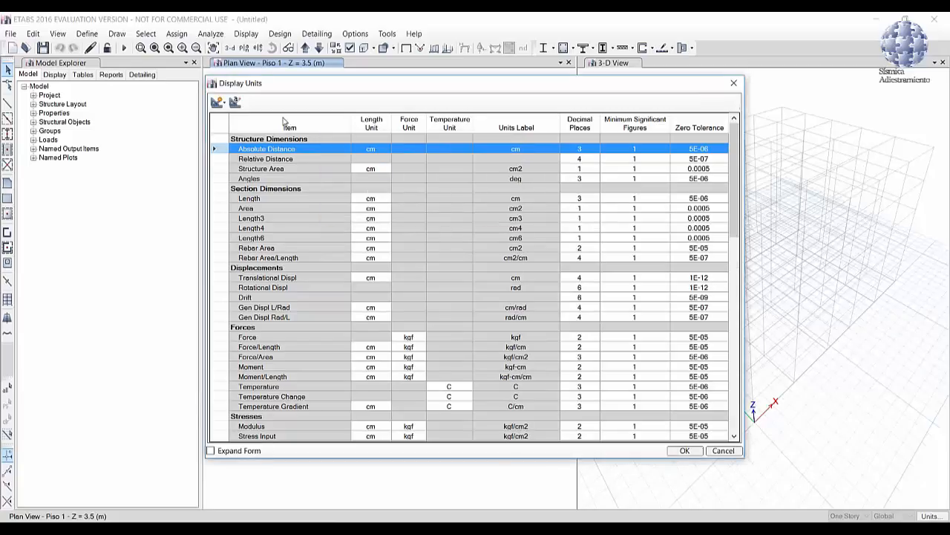
Step: Save the centimetre-based units as the named set kgf,cm,C and make it the model's active units
click(236, 102)
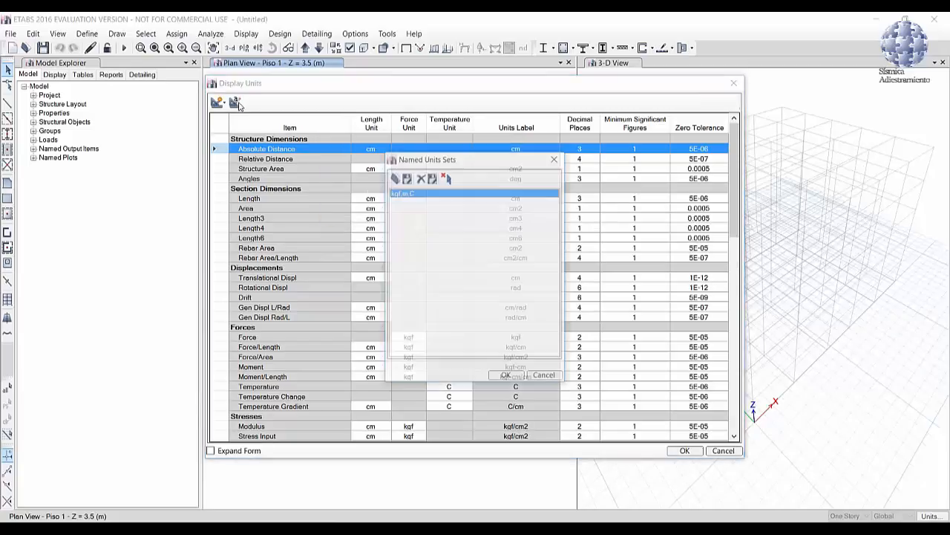
click(406, 177)
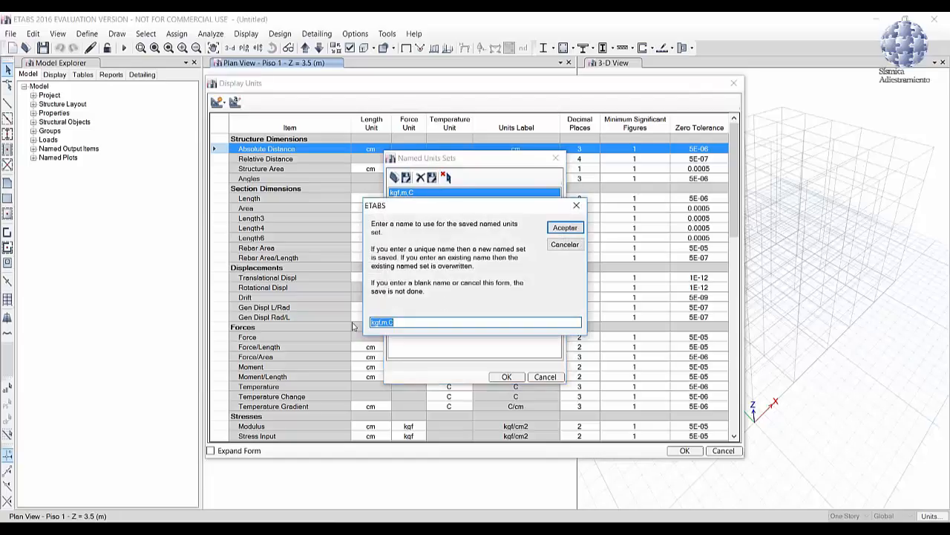
click(384, 324)
text(c)
click(564, 228)
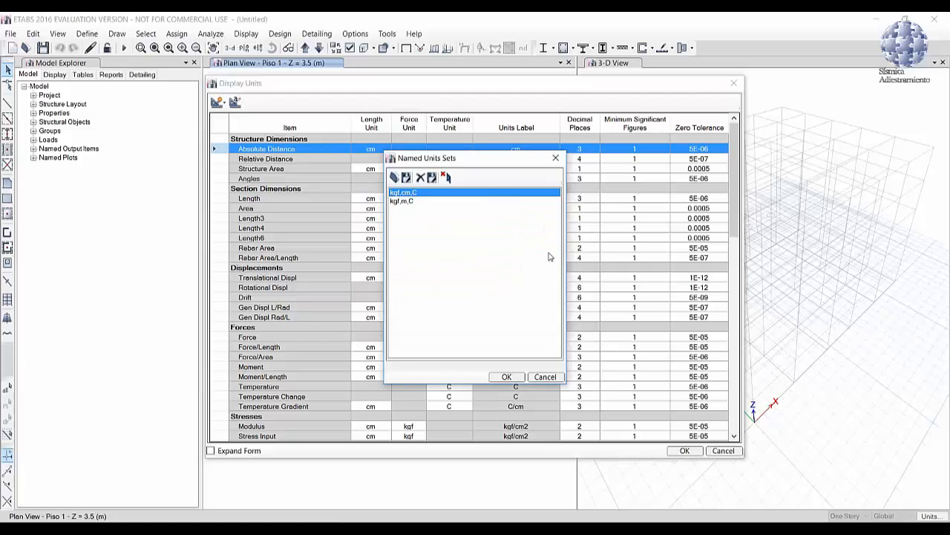
click(506, 376)
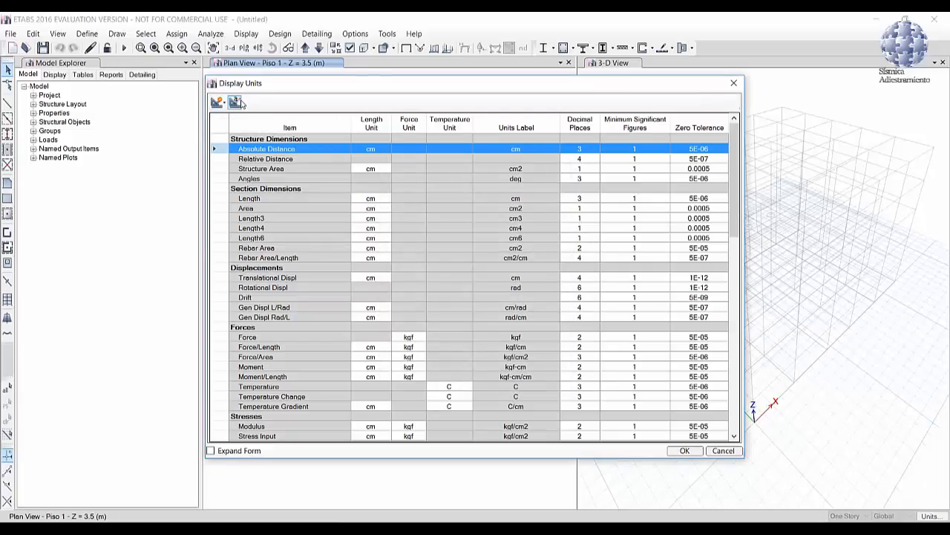
click(684, 450)
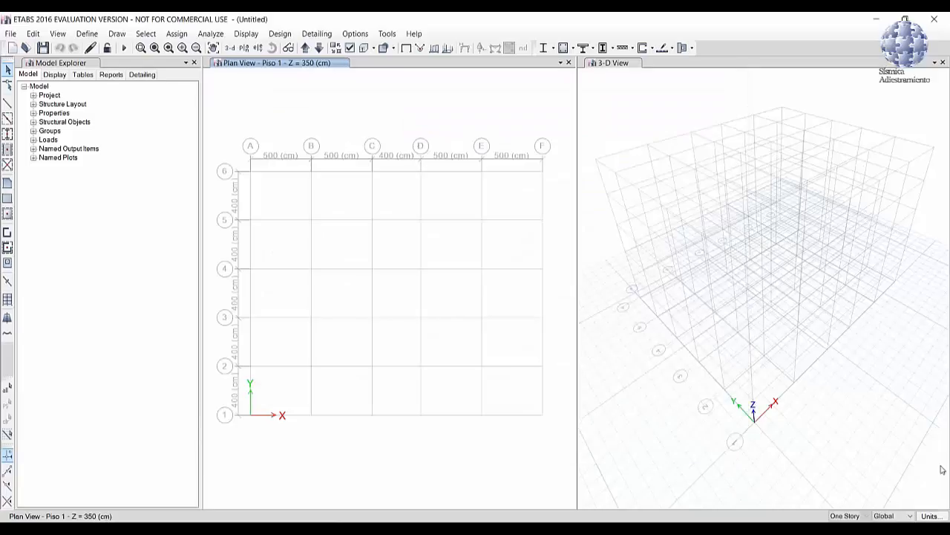
click(937, 514)
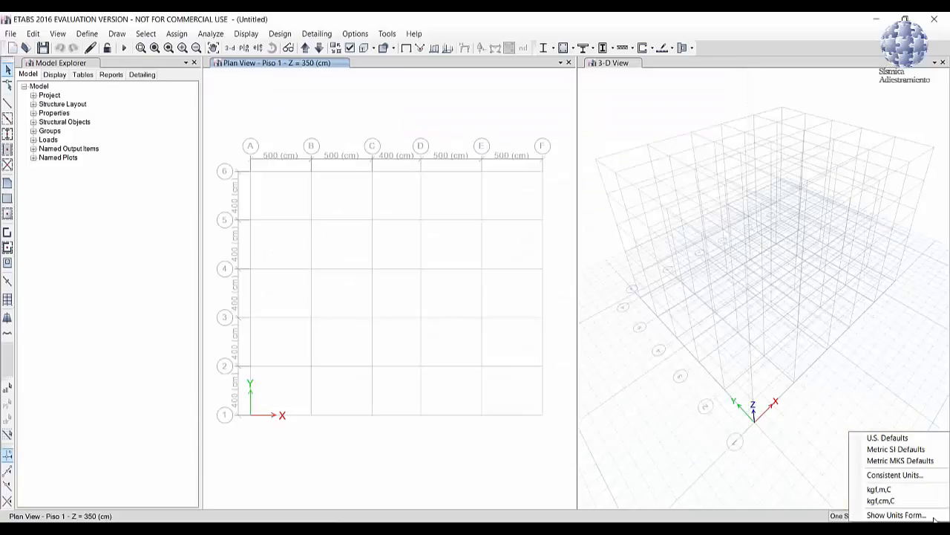
click(884, 502)
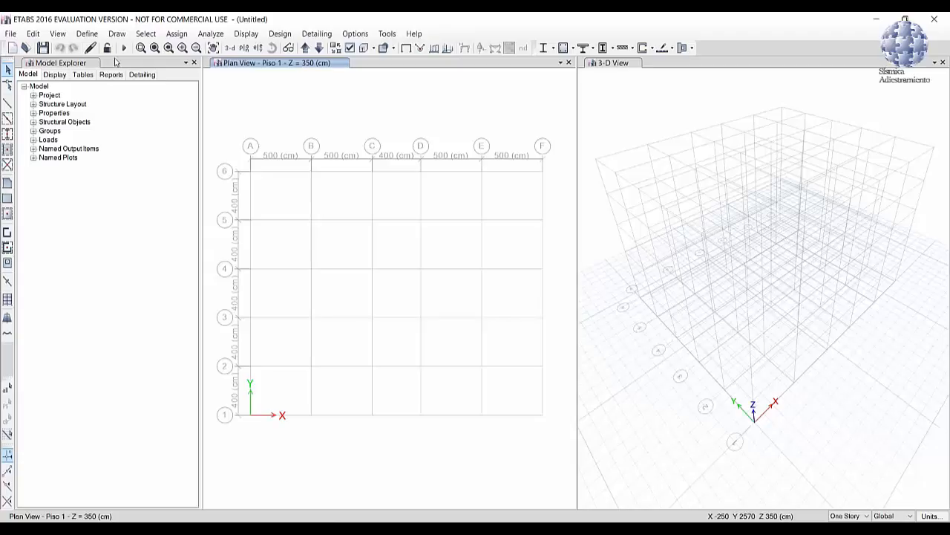
click(87, 33)
click(102, 47)
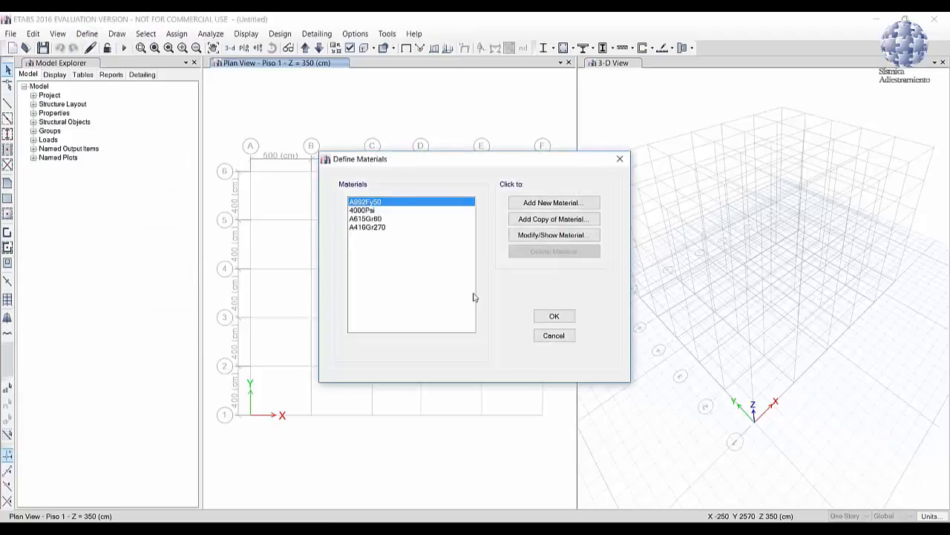
click(554, 335)
Step: Modify the 4000Psi concrete material: rename it F'c250, with weight per unit volume 0.0025 kgf/cm³ and modulus of elasticity 238751.96 kgf/cm²
click(87, 33)
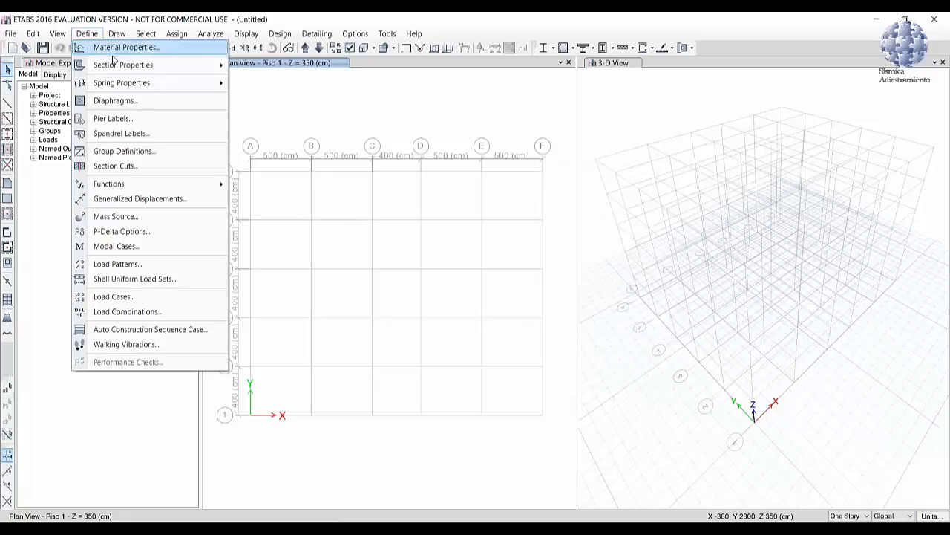
click(122, 48)
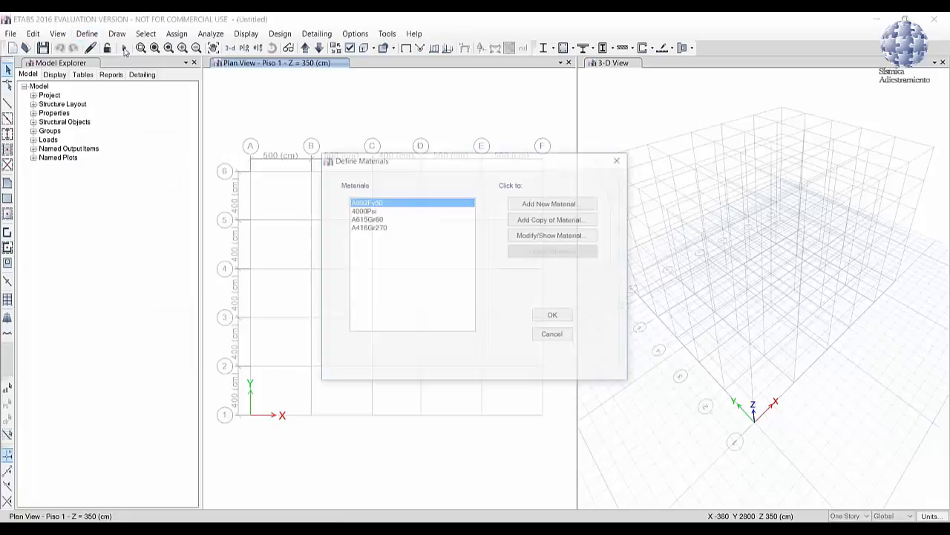
click(375, 211)
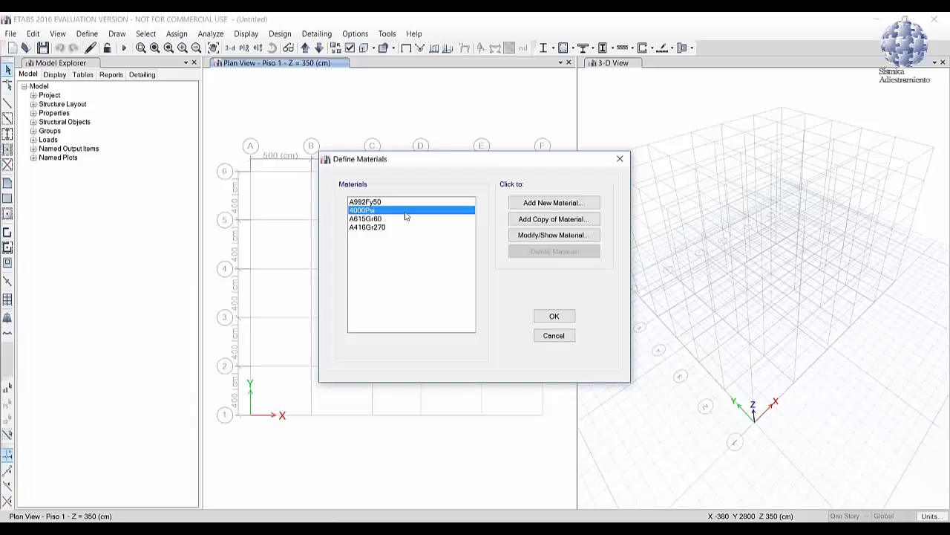
click(534, 238)
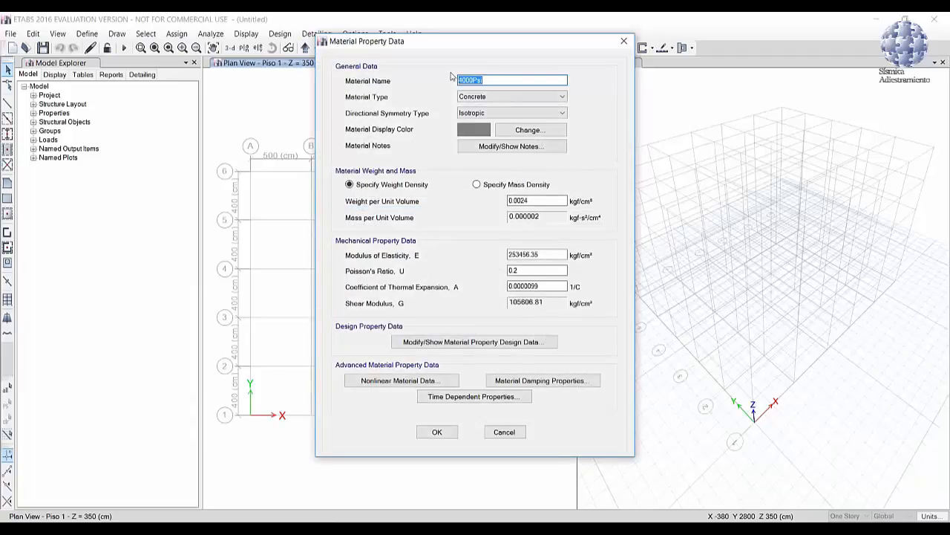
text(f'c250)
click(557, 202)
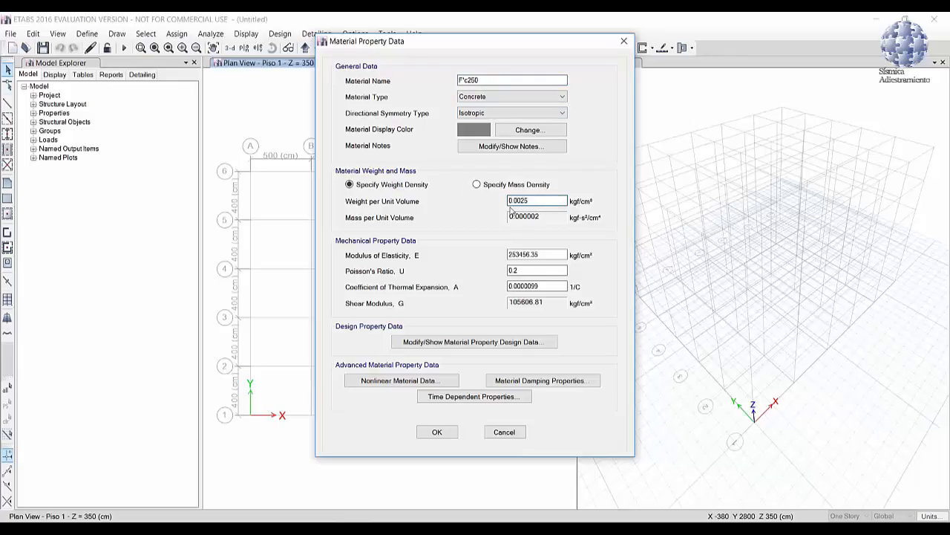
key(Tab)
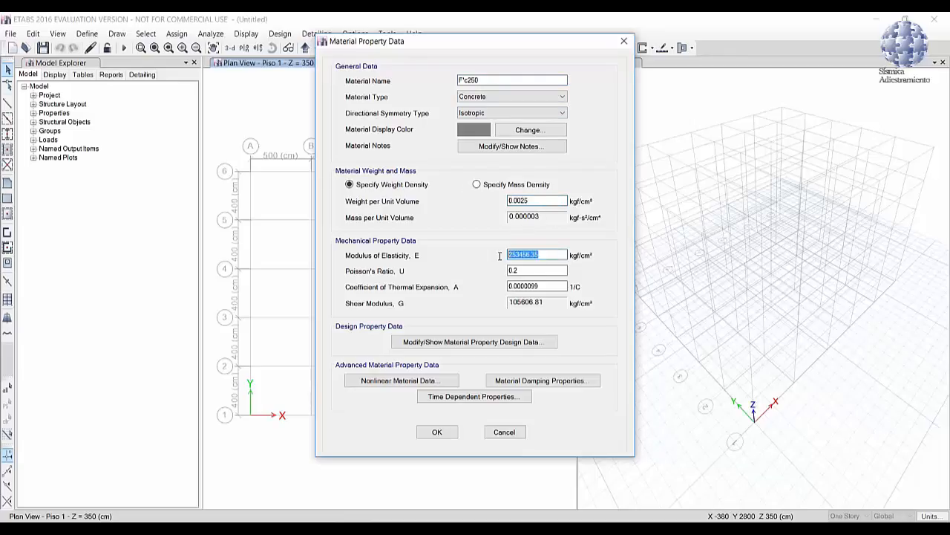
text(238751.96)
Step: Set the specified compressive strength f'c of the F'c250 concrete to 250 kgf/cm² and accept the material
click(486, 343)
drag(531, 236, 492, 231)
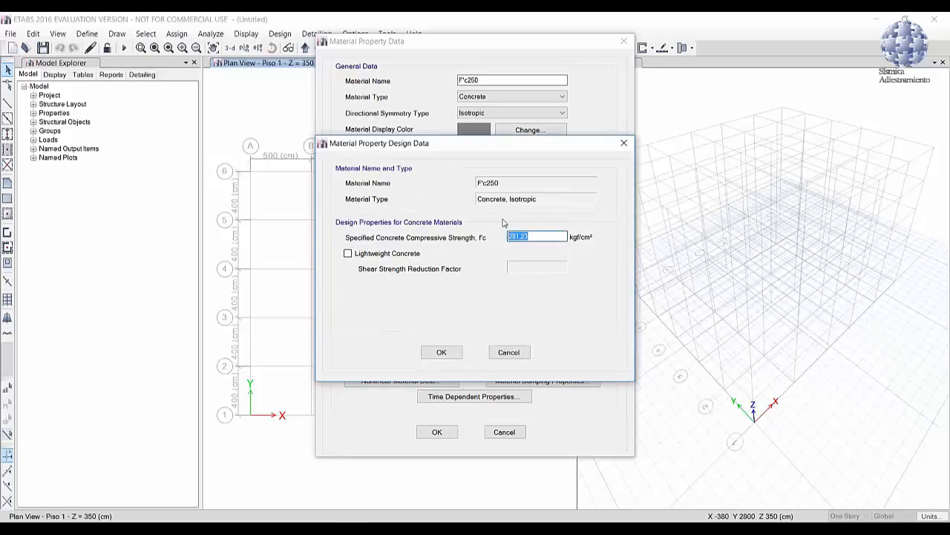
text(250)
click(436, 352)
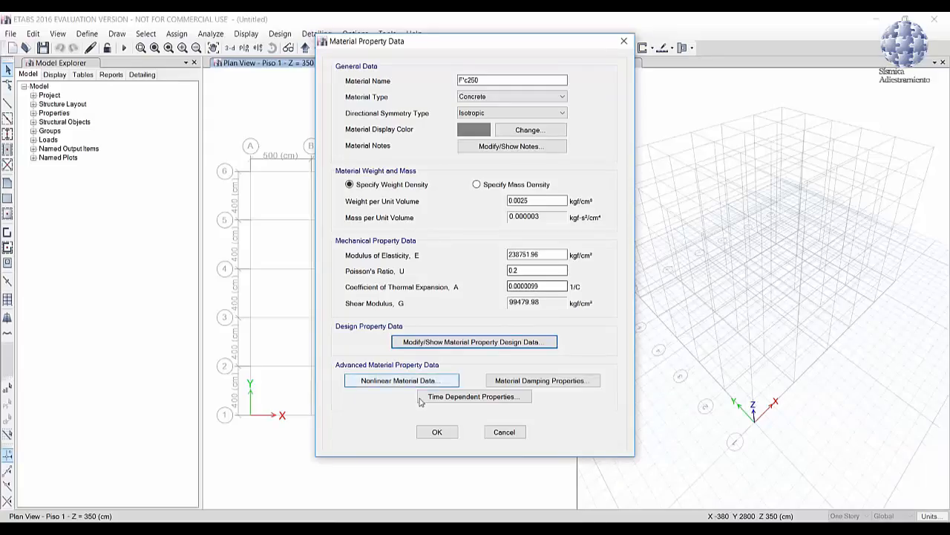
click(436, 431)
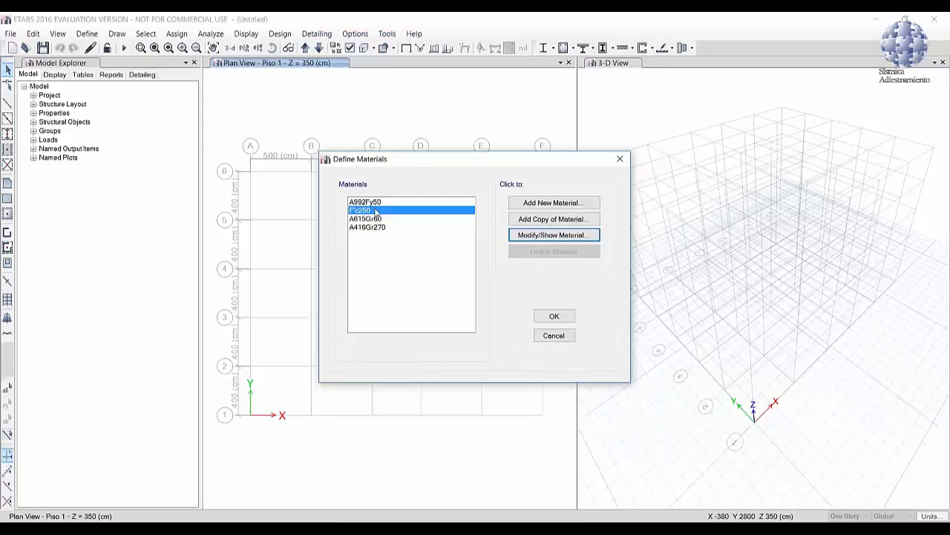
Step: Modify the A615Gr60 material by renaming it Refuerzo, with Rebar as its material type
click(363, 219)
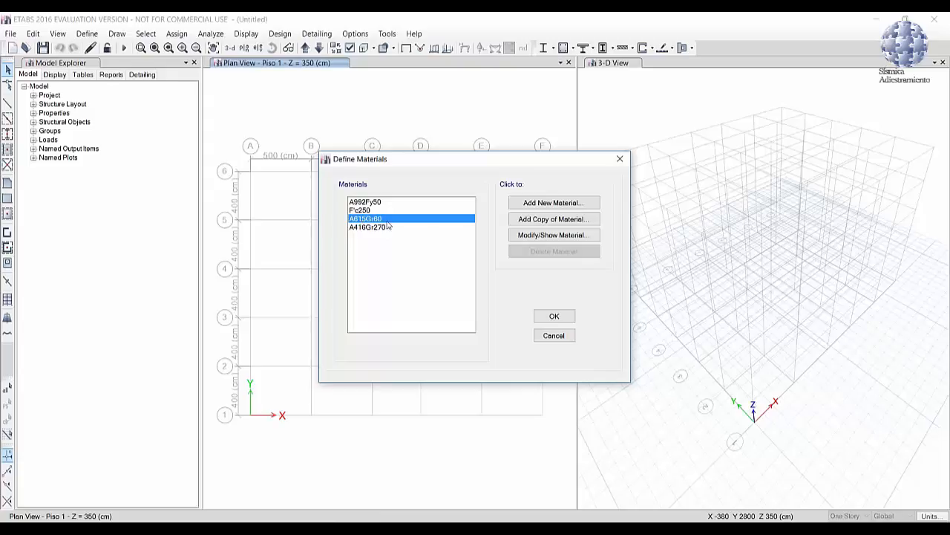
click(545, 239)
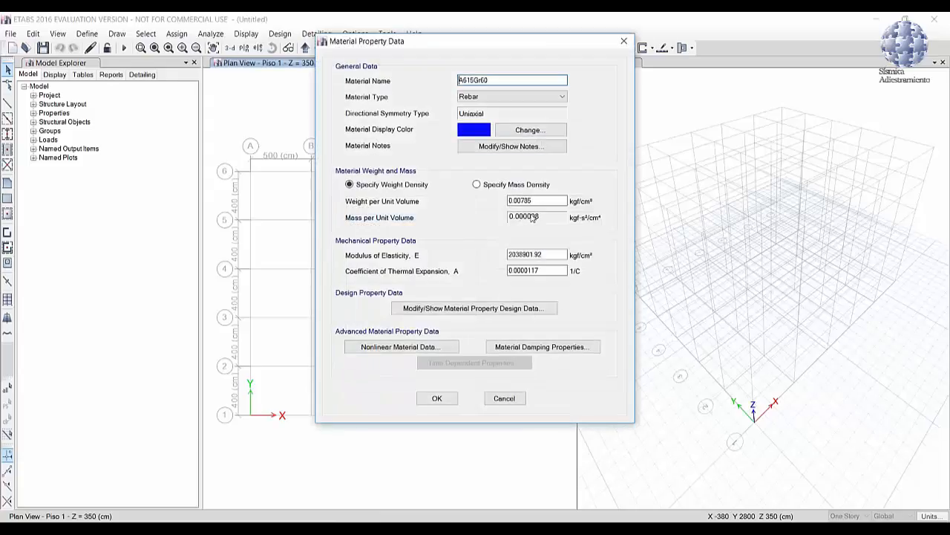
double_click(456, 80)
text(Refuerzo)
click(510, 96)
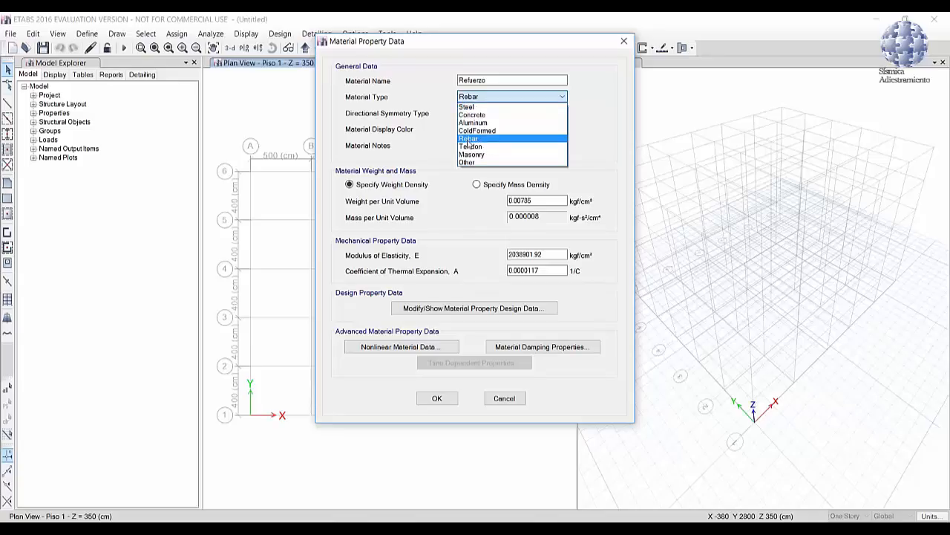
click(469, 139)
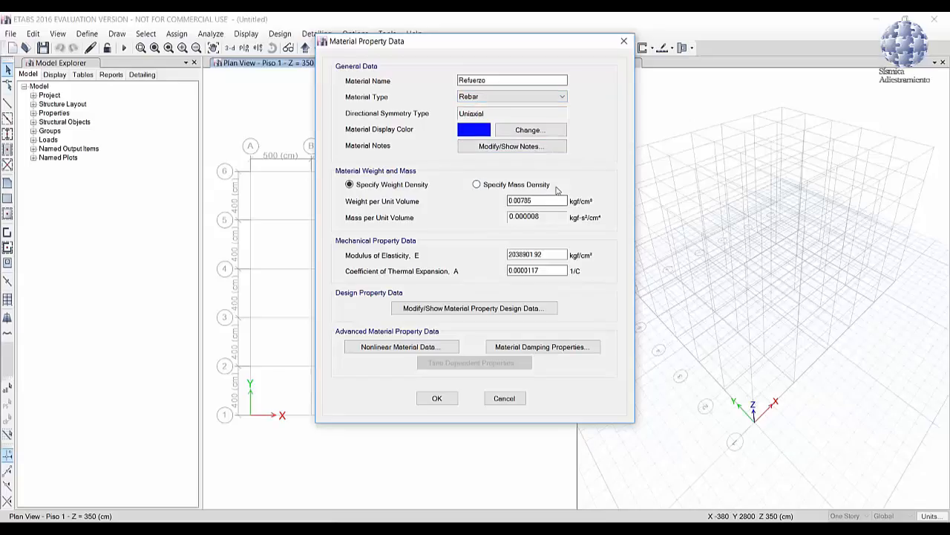
Step: Set the Refuerzo material's modulus of elasticity to 2100000, minimum yield strength to 4200 and tensile strength to 6330 kgf/cm², and accept the materials
double_click(535, 254)
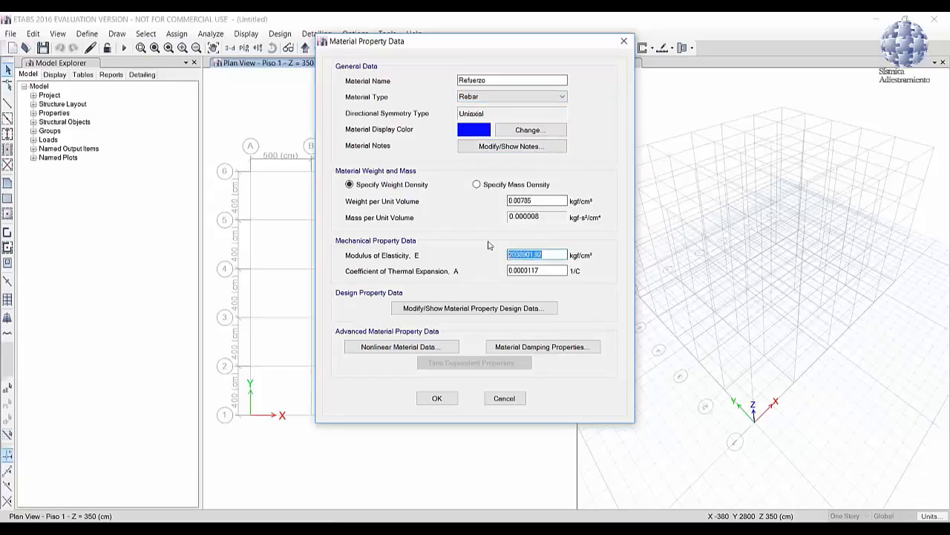
text(2100000)
click(510, 307)
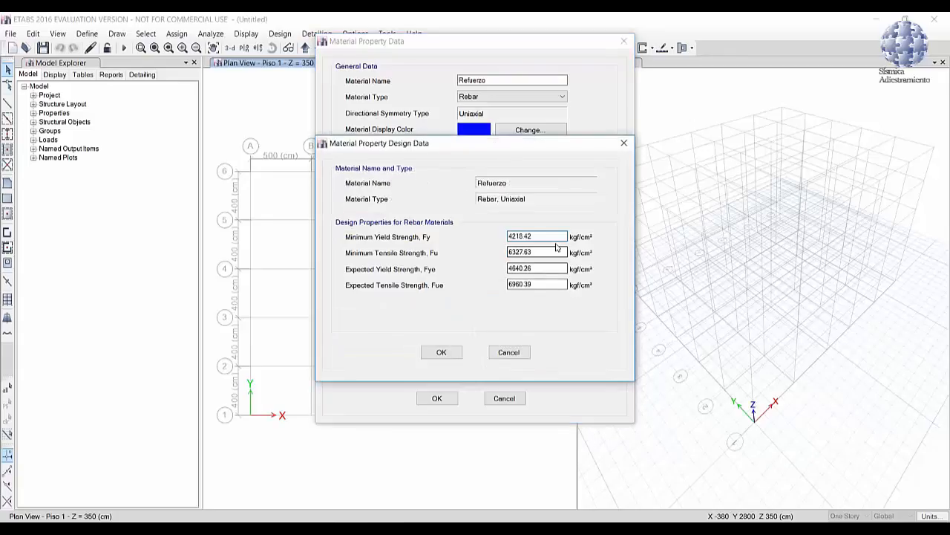
drag(542, 238, 484, 237)
text(4200)
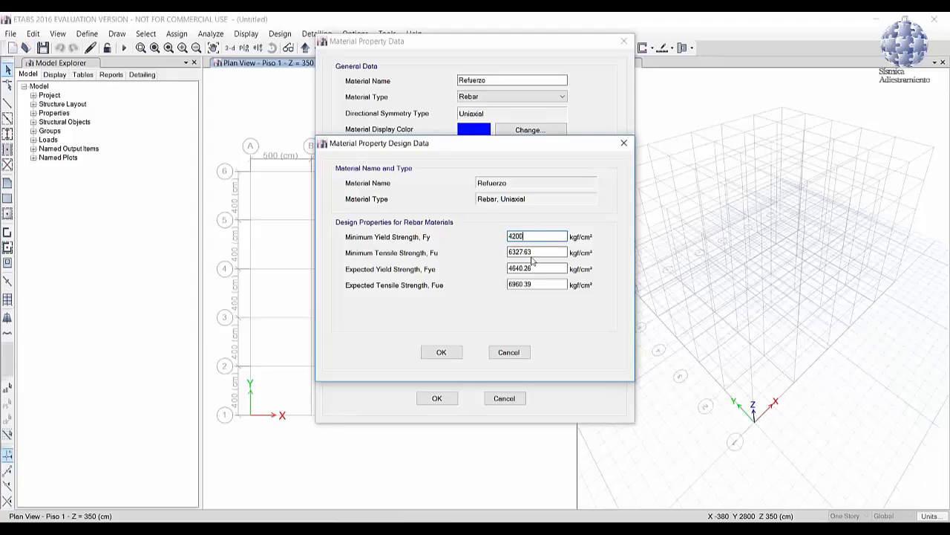
drag(549, 252, 488, 251)
text(6300)
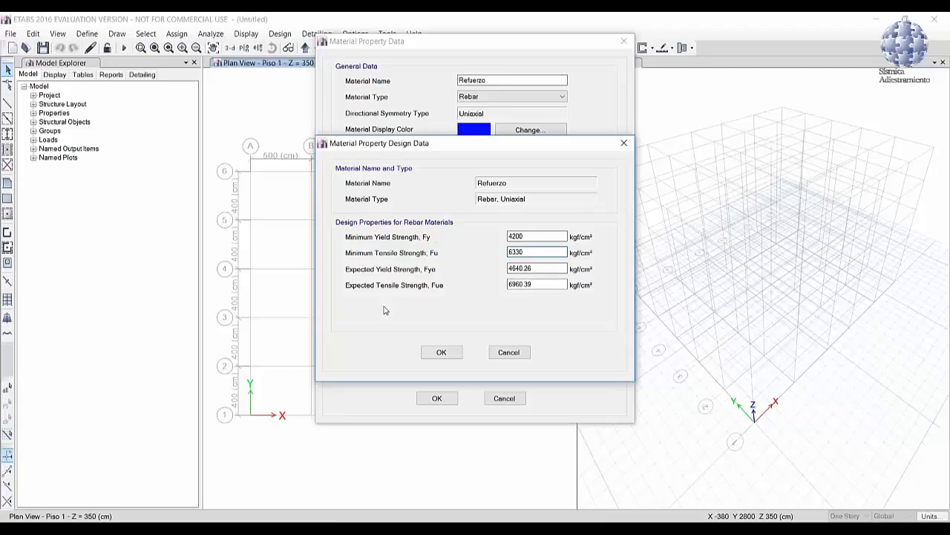
click(459, 352)
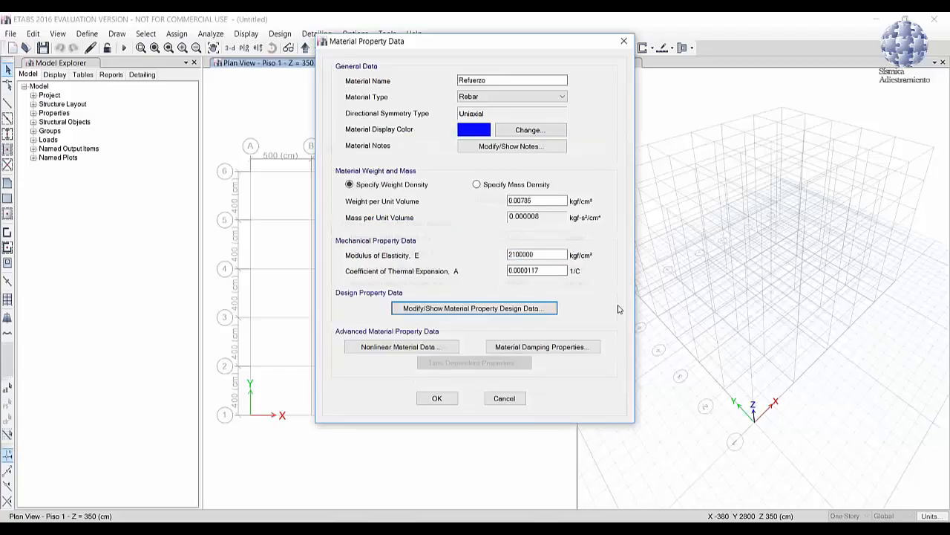
click(437, 398)
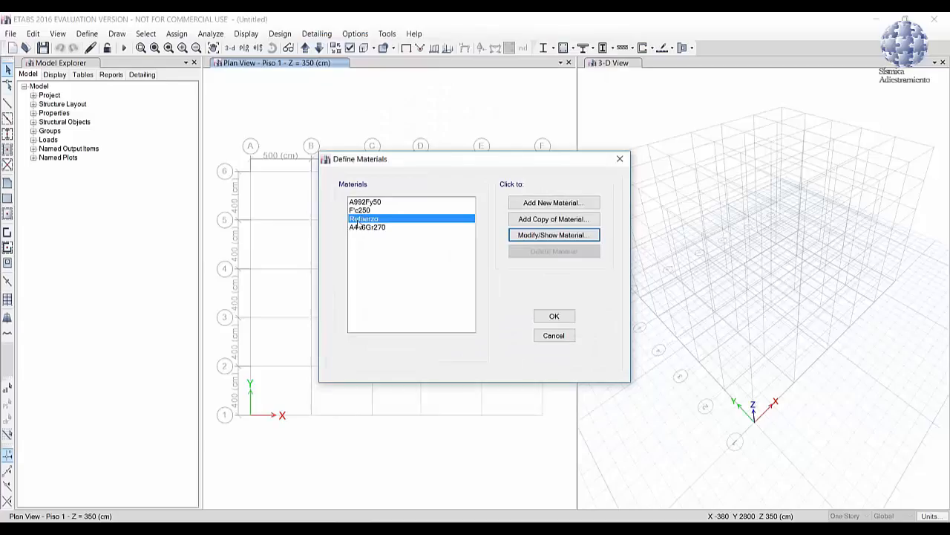
click(554, 316)
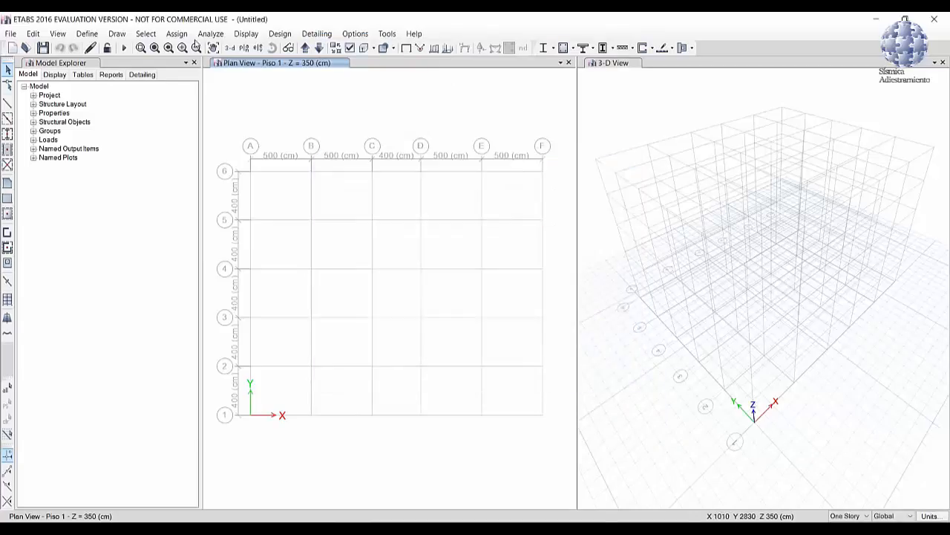
Step: Add a concrete rectangular frame section named COL55X55 with a depth of 55 cm and a width of 55 cm
click(87, 33)
mouse_move(138, 68)
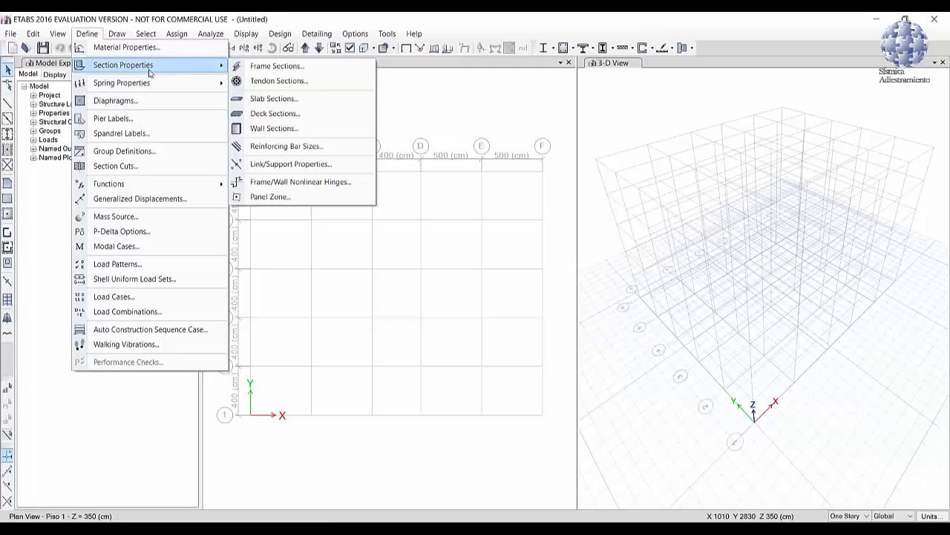
click(275, 68)
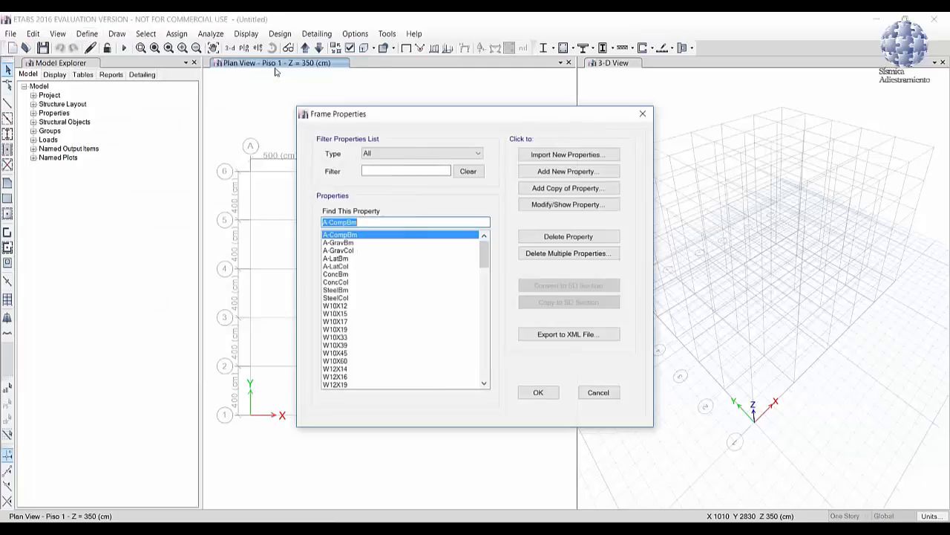
click(583, 171)
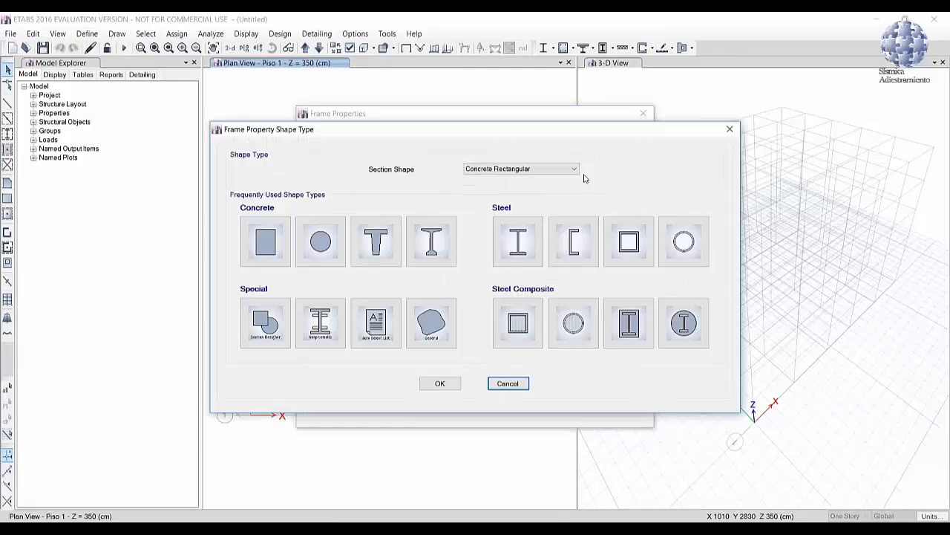
click(537, 169)
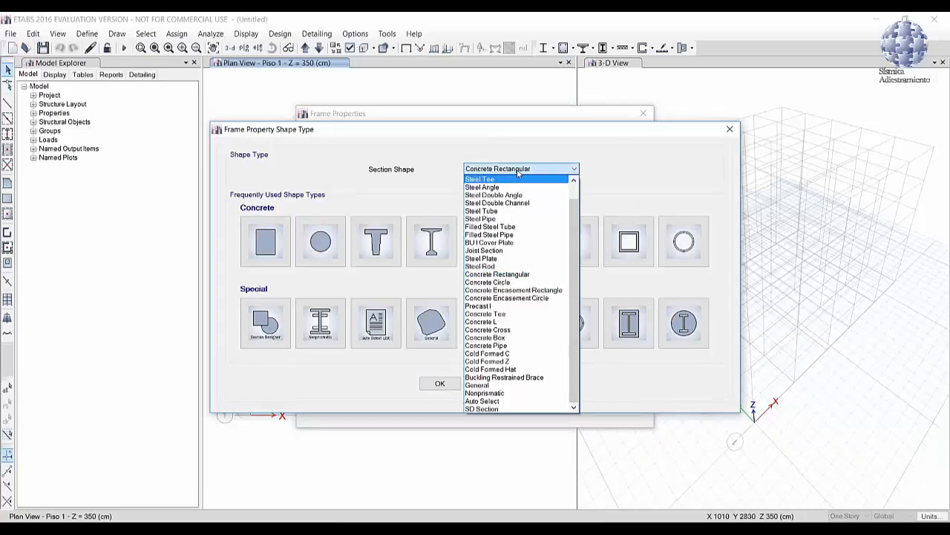
click(518, 170)
click(256, 239)
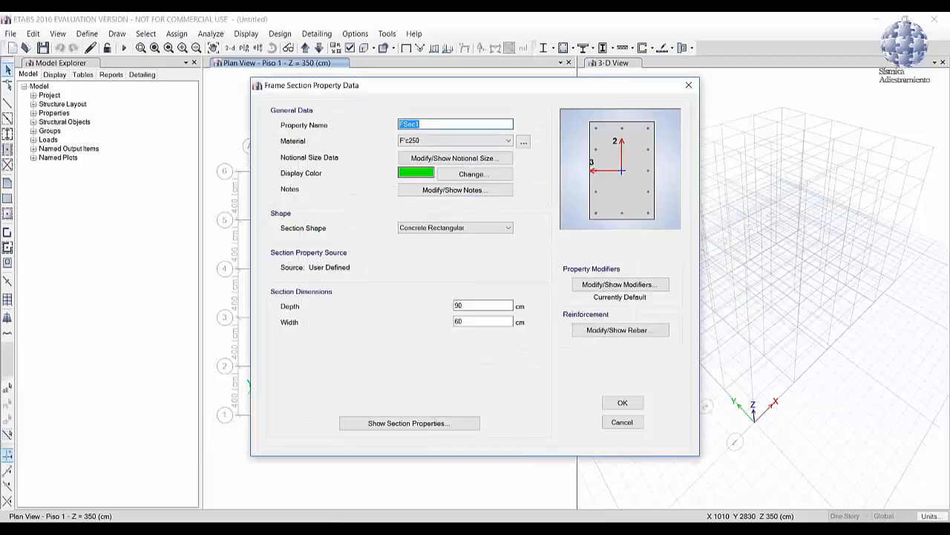
text(co)
double_click(479, 306)
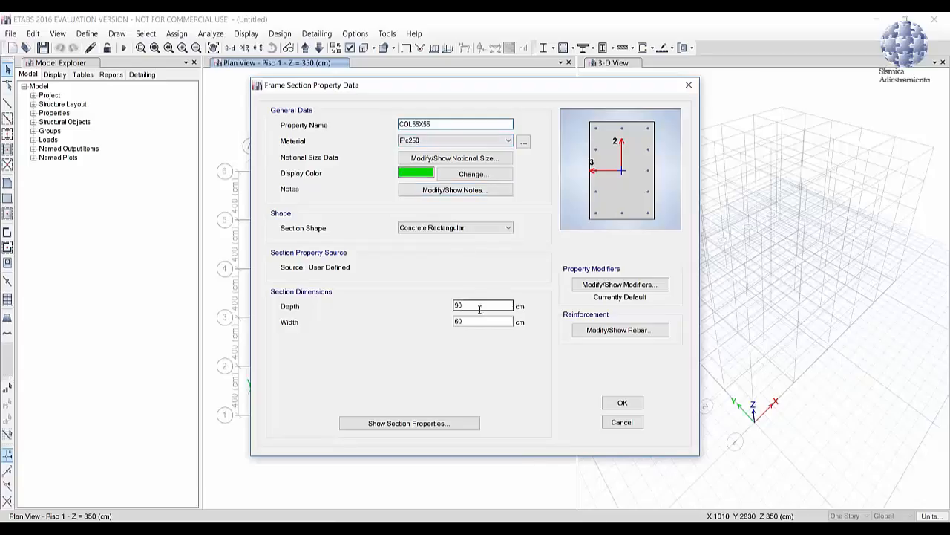
text(55)
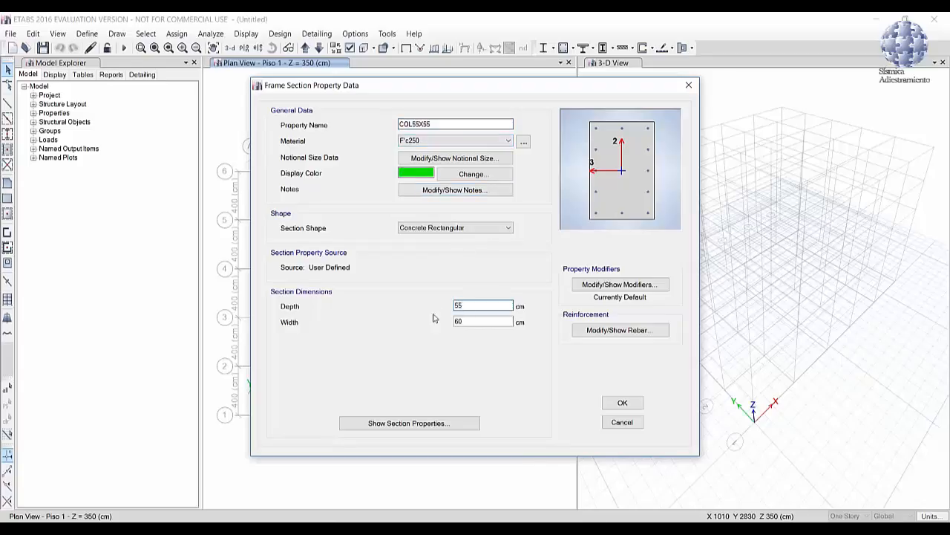
double_click(457, 321)
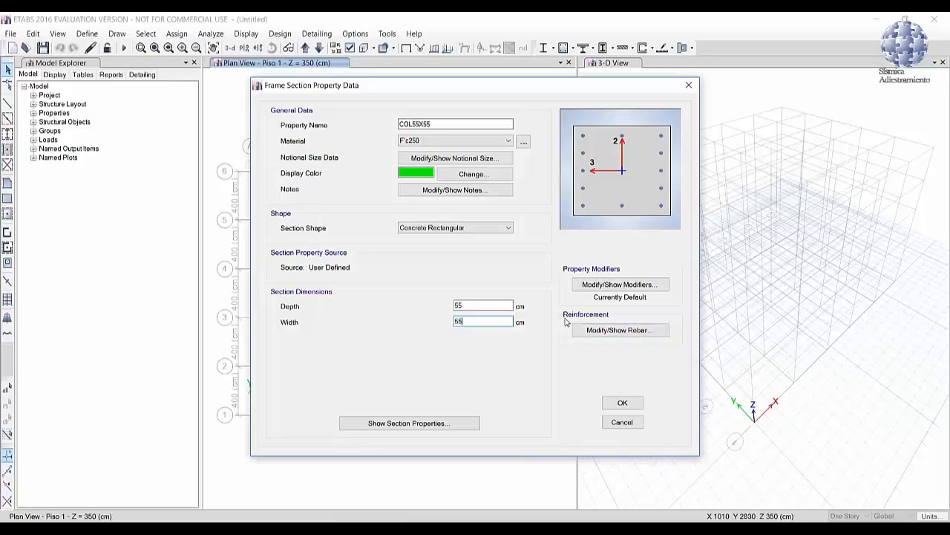
Step: Try a circular reinforcement configuration for the COL55X55 section and accept its reinforcement data
click(624, 332)
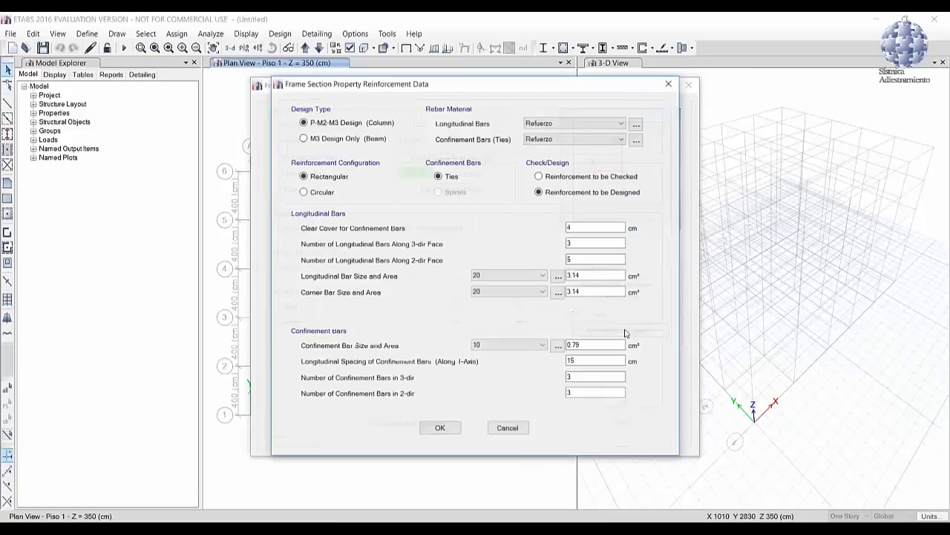
drag(518, 88, 497, 87)
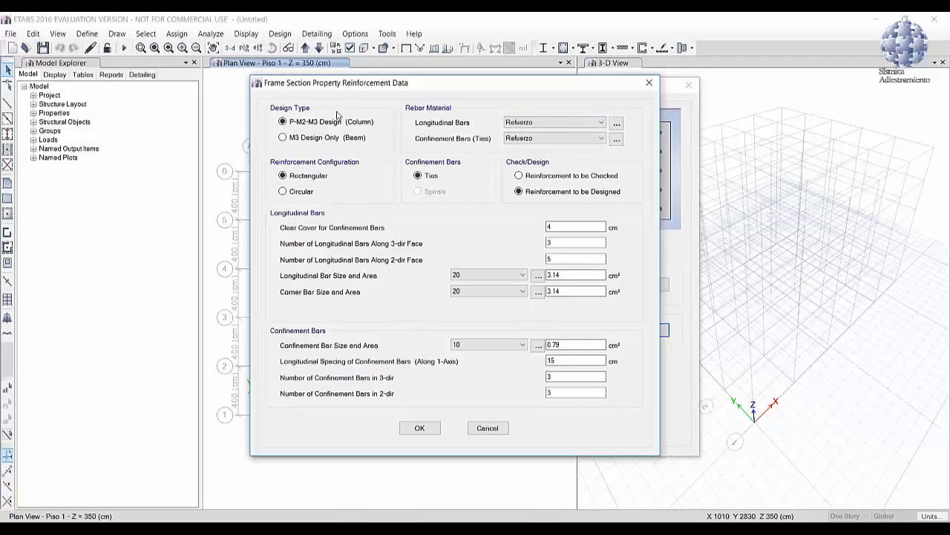
drag(344, 88, 233, 114)
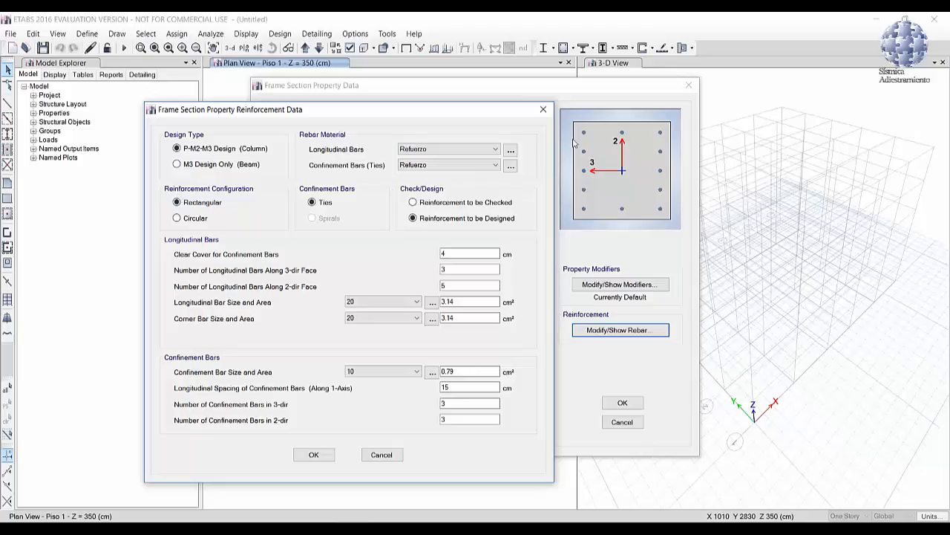
click(190, 219)
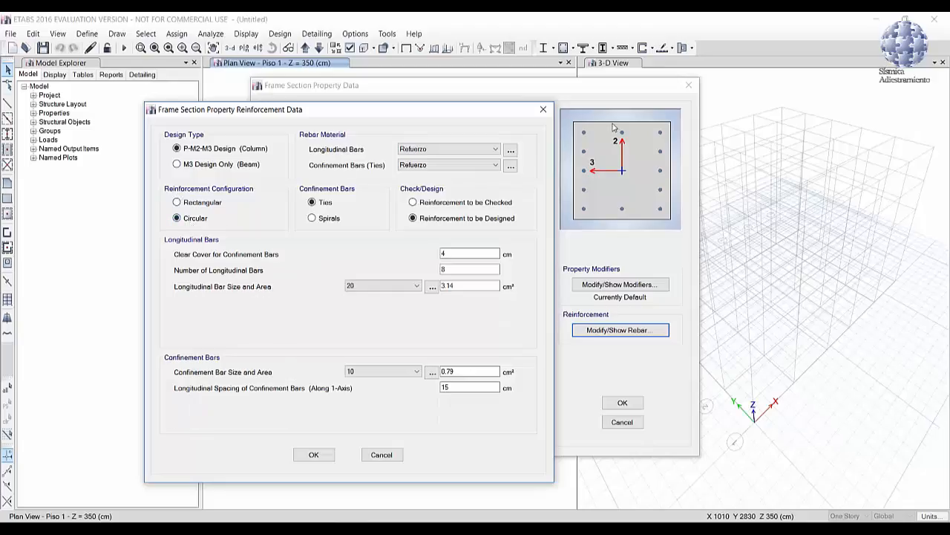
click(313, 455)
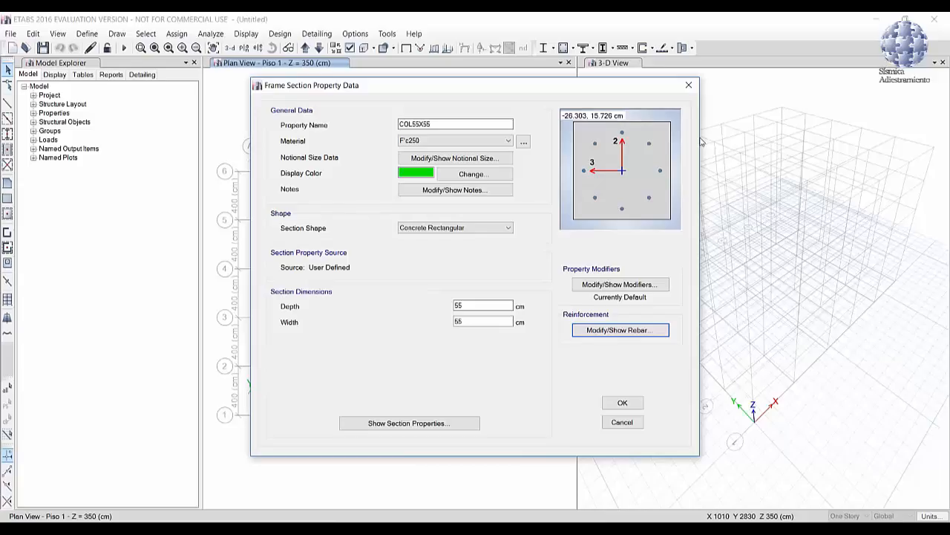
Step: Set the COL55X55 reinforcement configuration to rectangular, with 4 longitudinal bars along the 3-dir face and 4 along the 2-dir face
click(632, 334)
drag(343, 89, 204, 82)
click(158, 166)
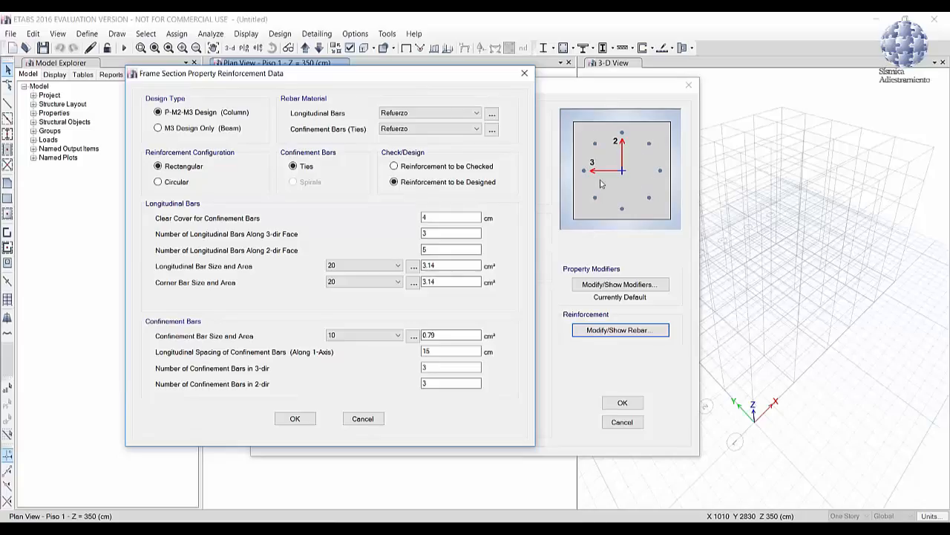
click(442, 215)
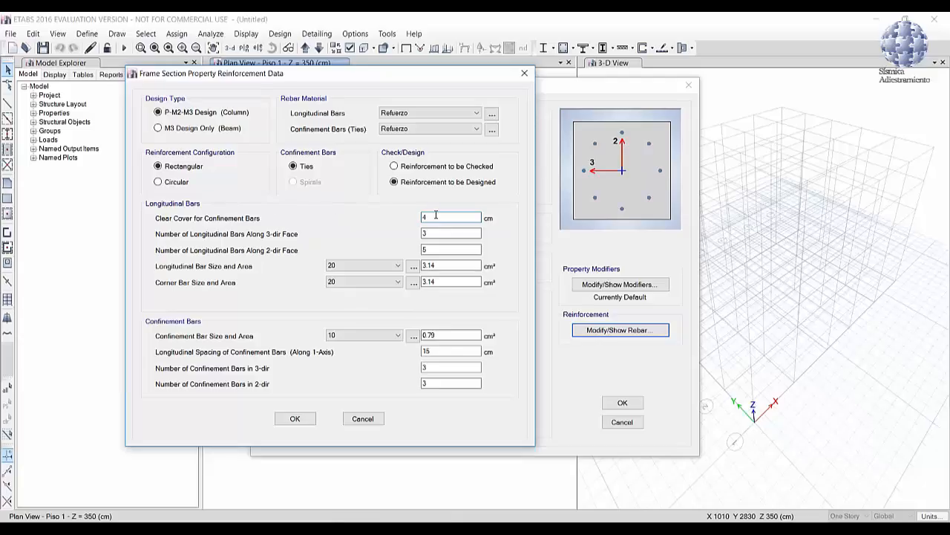
key(Tab)
text(4)
key(Tab)
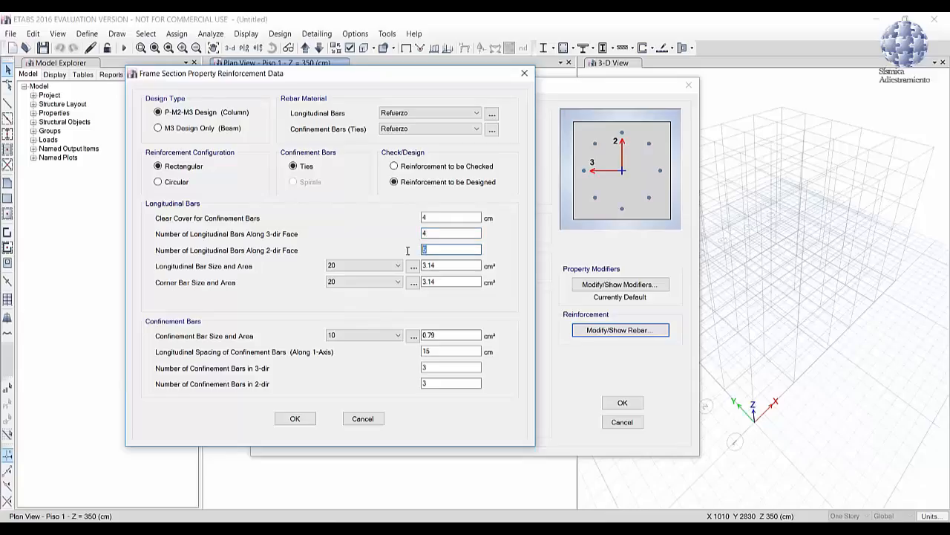
text(4)
Step: Switch to the PDF brief, check the bar size and arrangement specified for the 55x55 columns, and return to ETABS
mouse_move(364, 520)
click(315, 499)
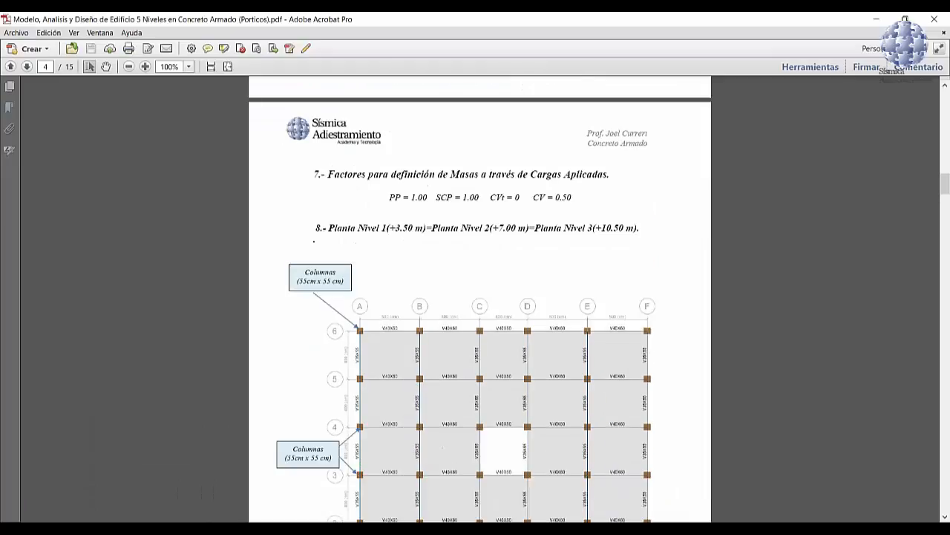
scroll(394, 245, up, 10)
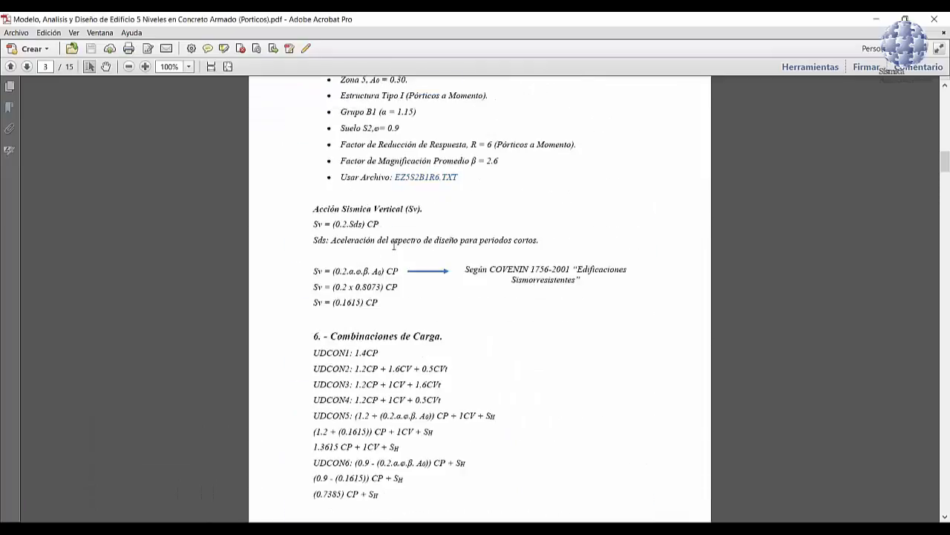
scroll(394, 245, up, 8)
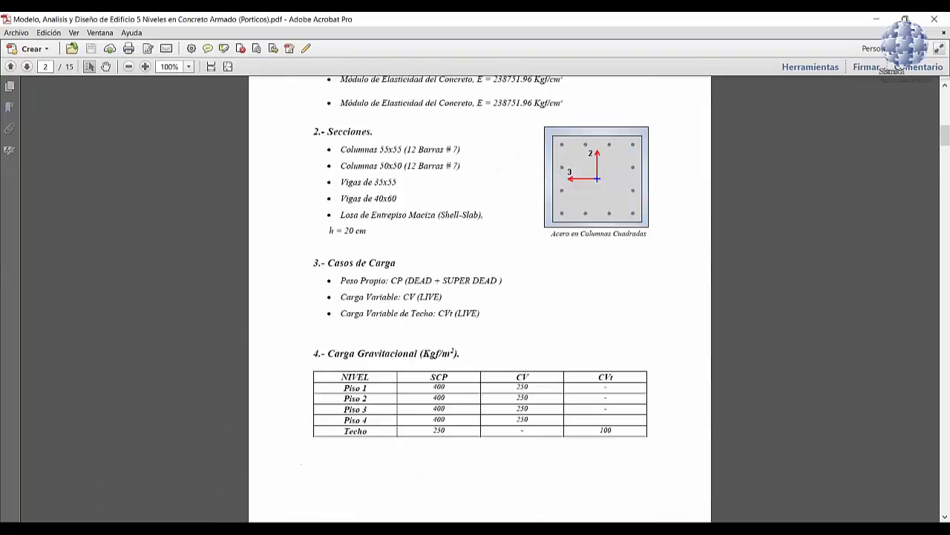
scroll(418, 191, up, 2)
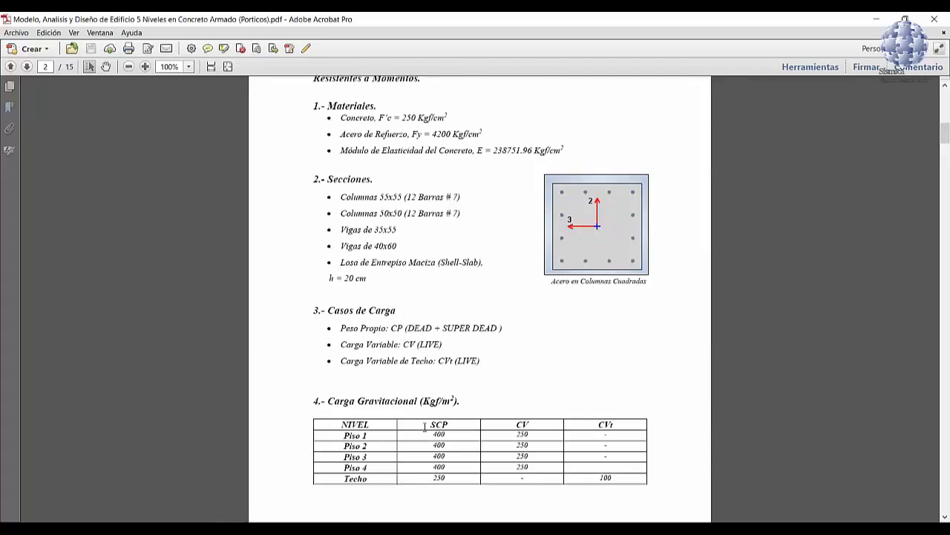
click(373, 506)
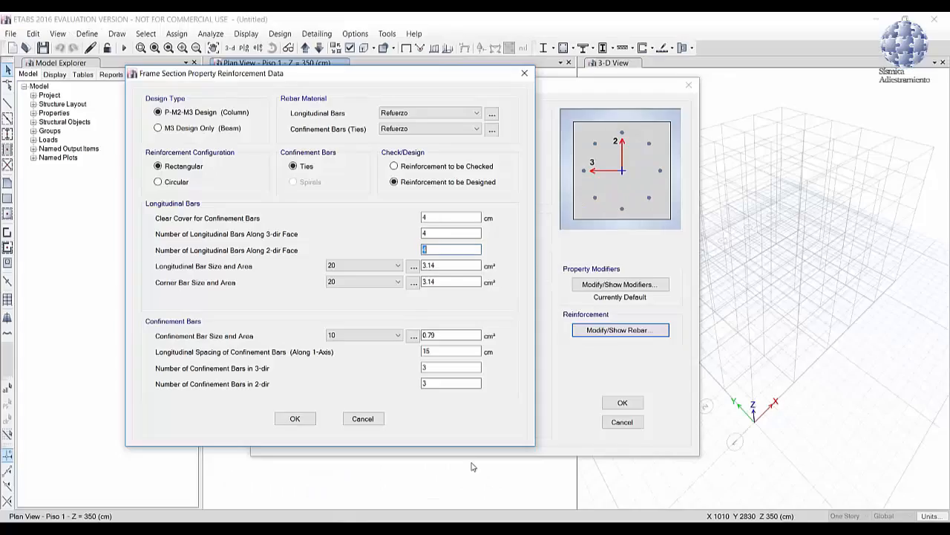
Step: Add the U.S. Customary common bar set to the reinforcing bar sizes for the column's longitudinal bars
click(362, 266)
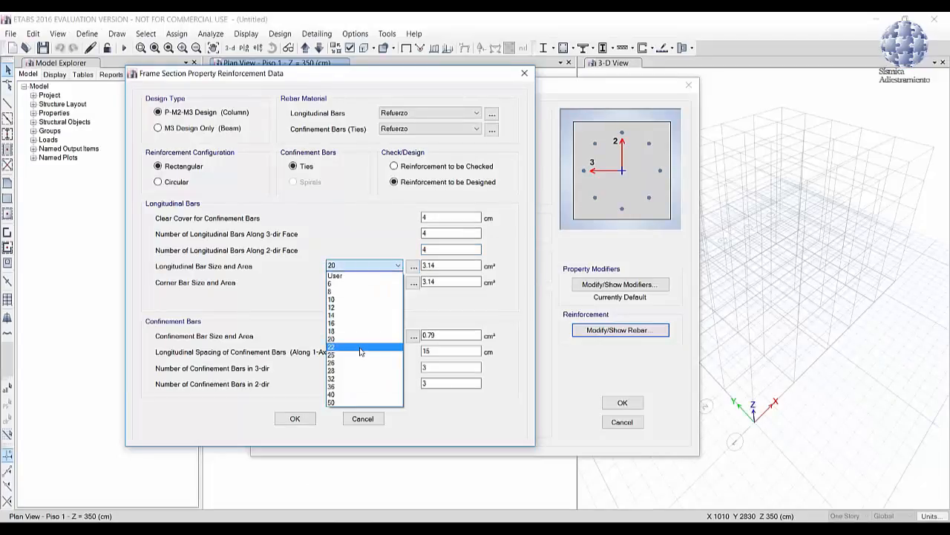
click(375, 241)
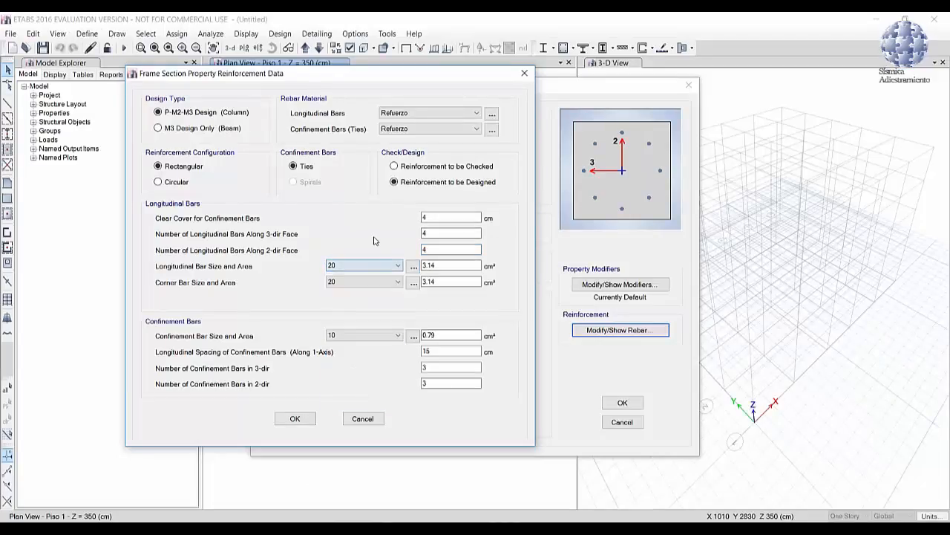
click(414, 269)
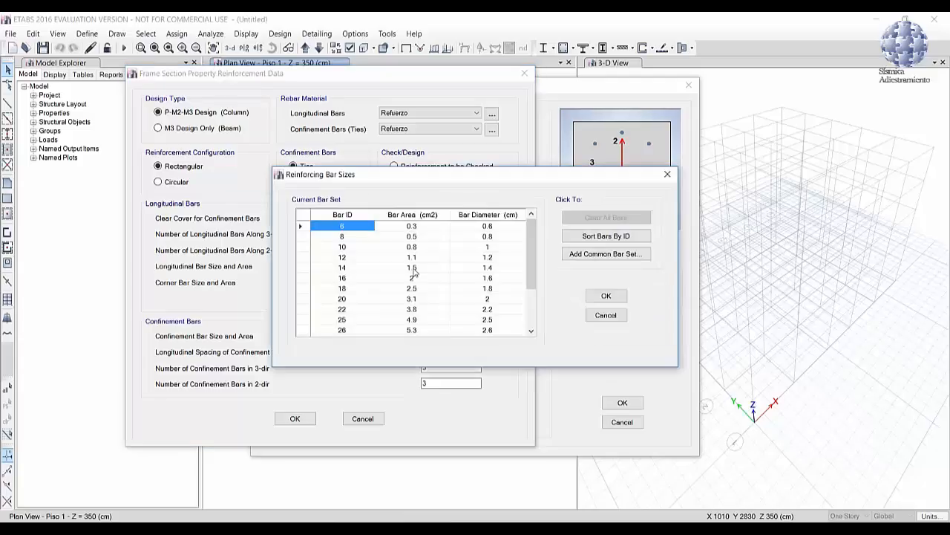
click(615, 255)
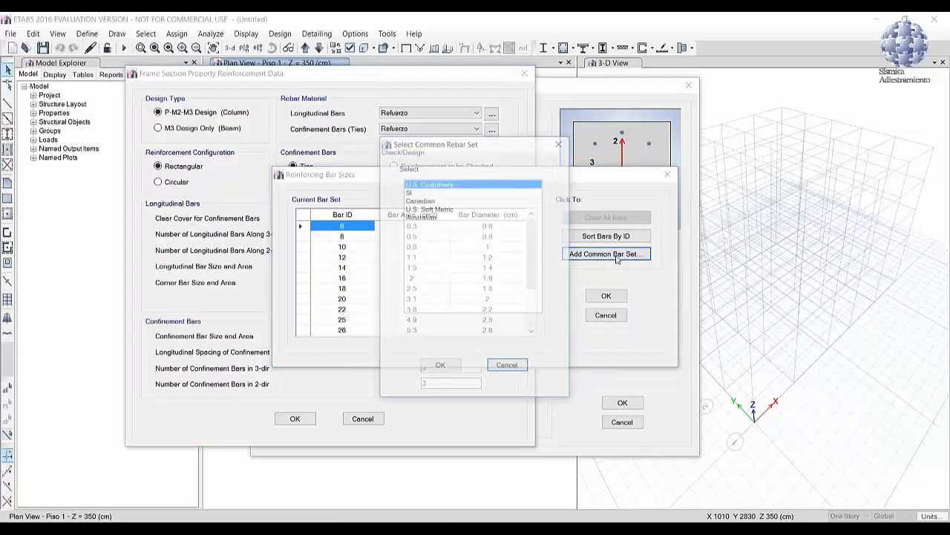
click(436, 185)
click(441, 365)
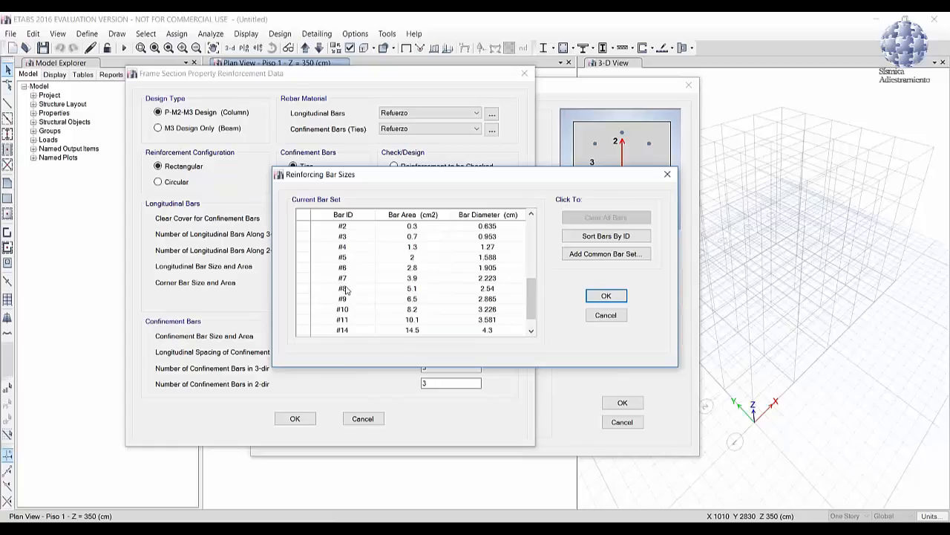
click(603, 295)
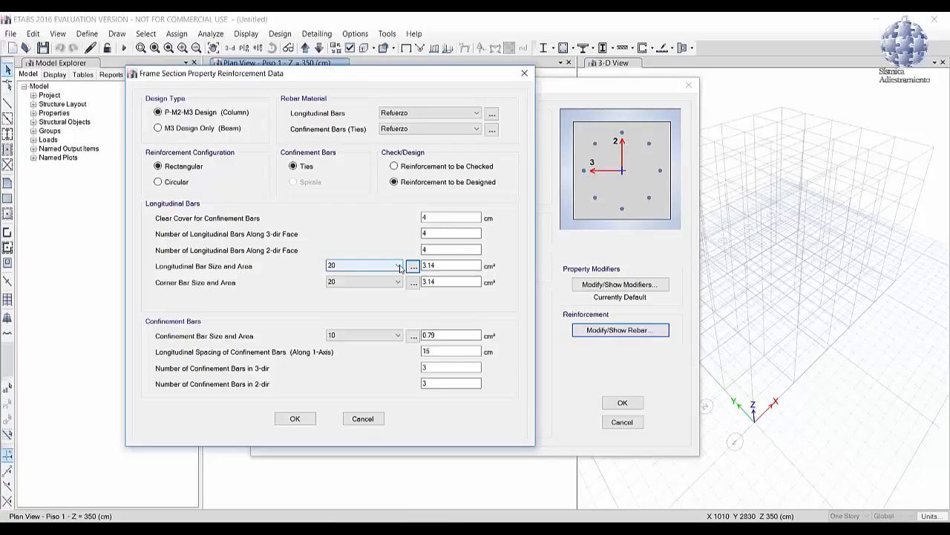
Step: Set the COL55X55 longitudinal bar size and corner bar size to #7
click(398, 269)
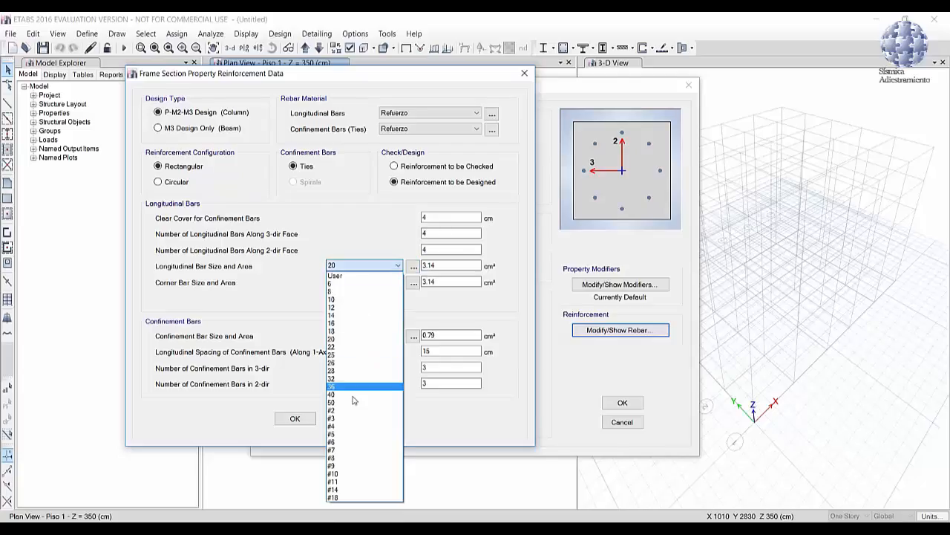
click(345, 452)
click(373, 285)
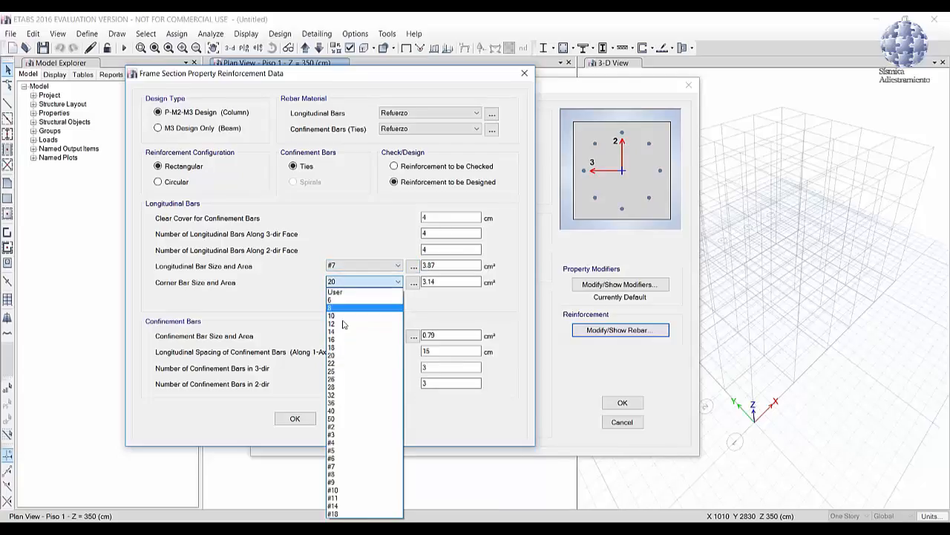
click(335, 467)
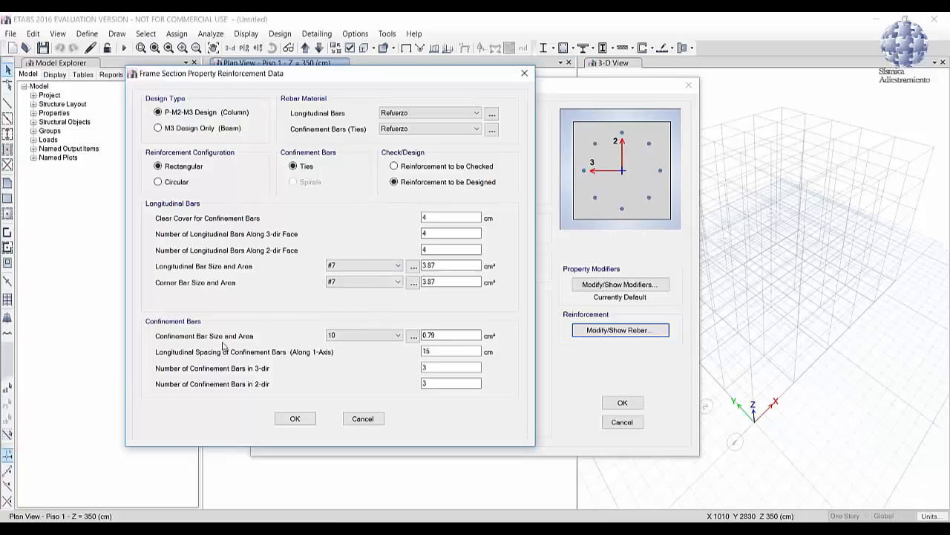
Step: Set the COL55X55 confinement bars to #3 at 10 cm longitudinal spacing, then accept the reinforcement data and the section
click(387, 334)
click(346, 245)
key(Tab)
text(10)
click(427, 367)
click(295, 418)
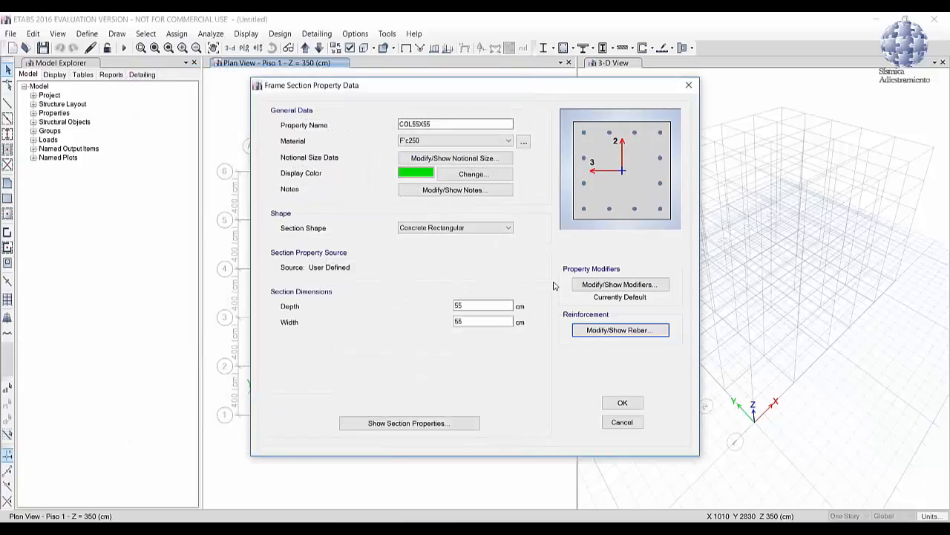
click(620, 402)
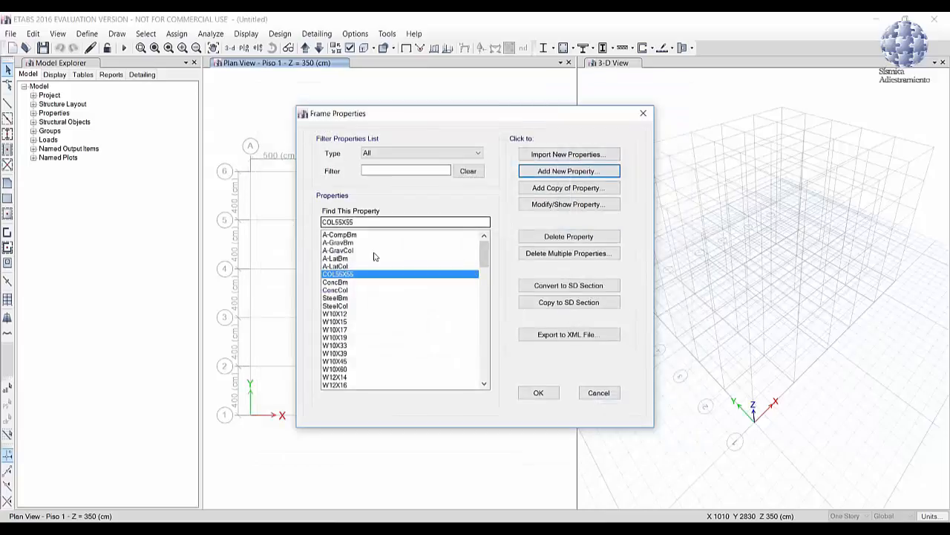
Step: Add a copy of the COL55X55 section named COL50X50 with a depth of 50 cm and a width of 50 cm
click(576, 187)
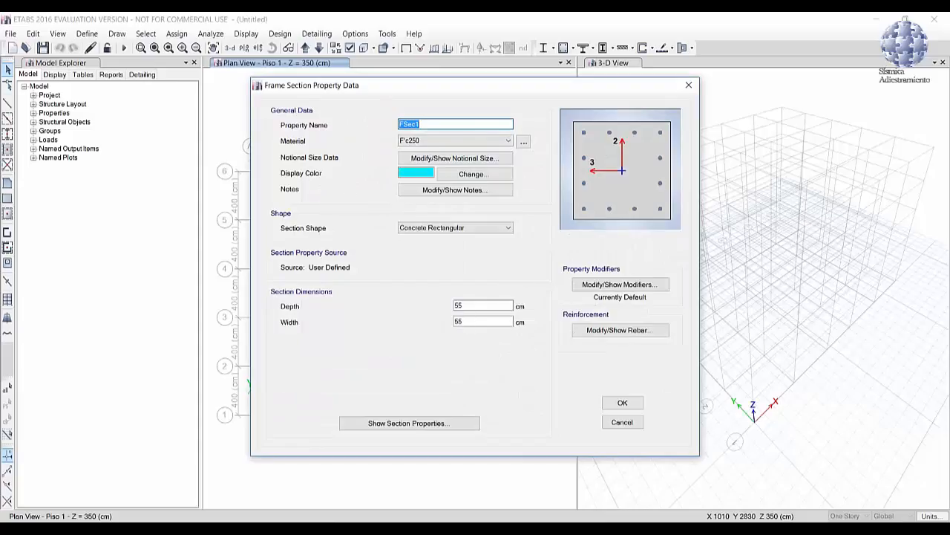
text(COL50X50)
double_click(477, 306)
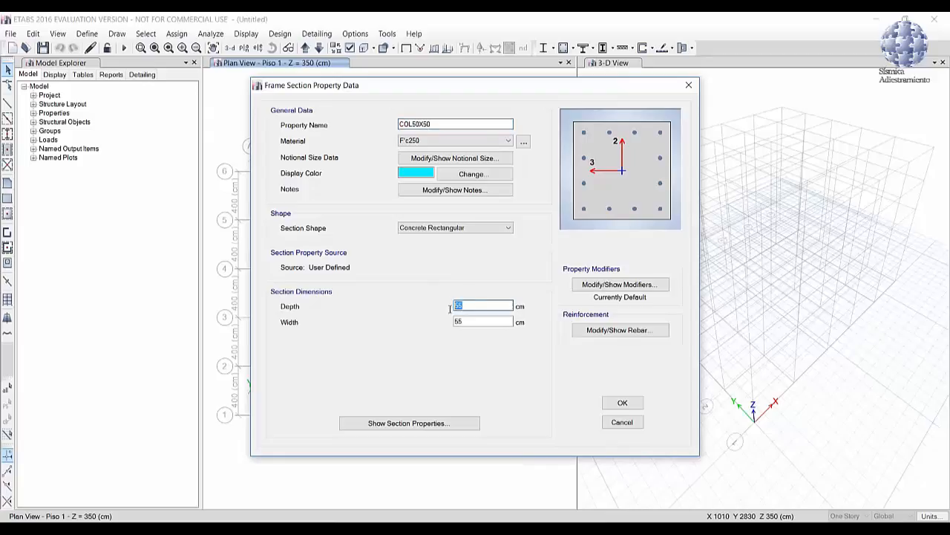
text(50)
key(Tab)
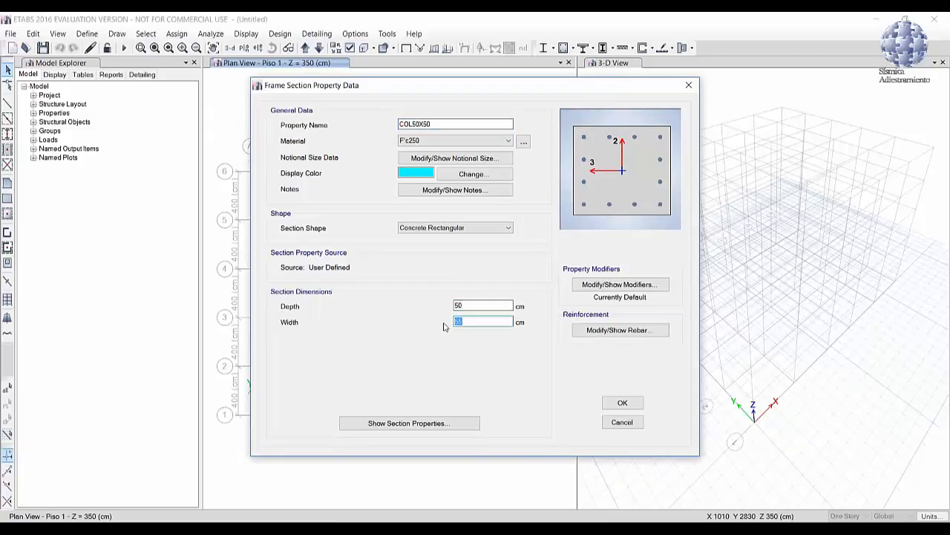
text(50)
Step: Set the COL50X50 reinforcement to be checked, with 4 longitudinal bars along the 3-dir face, and accept the section
click(624, 332)
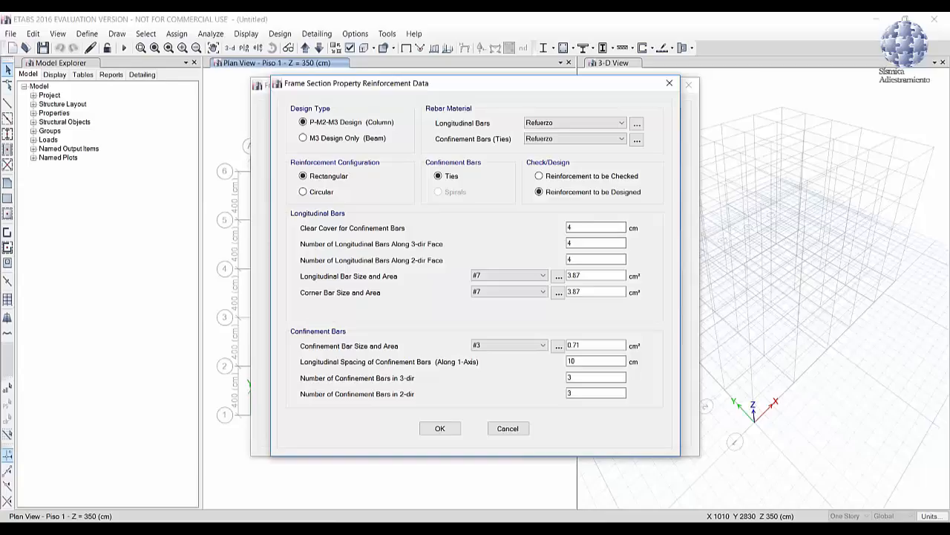
double_click(567, 243)
key(BackSpace)
text(4)
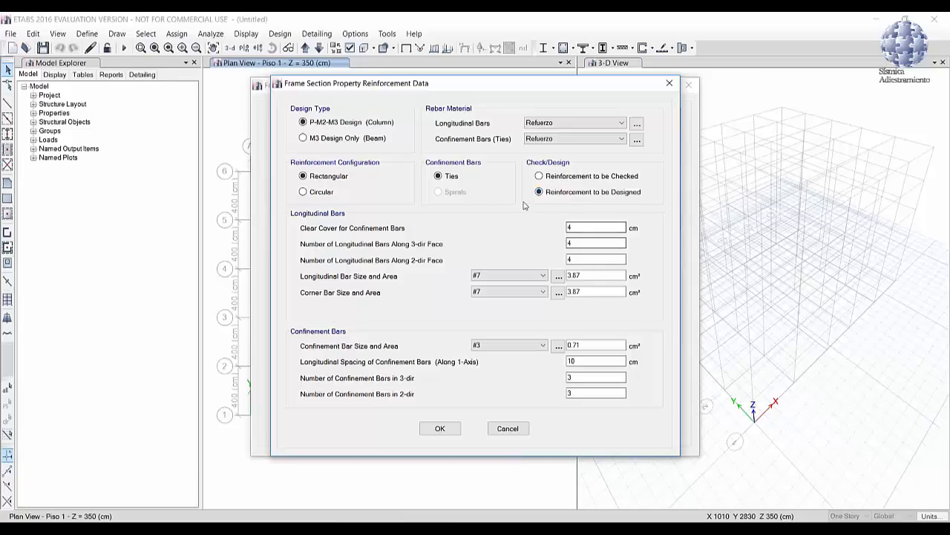
click(539, 177)
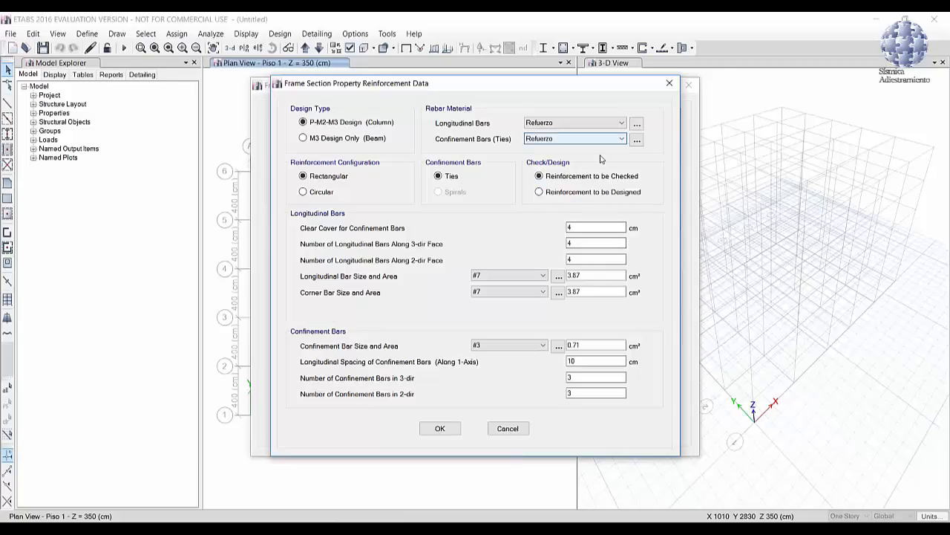
click(440, 429)
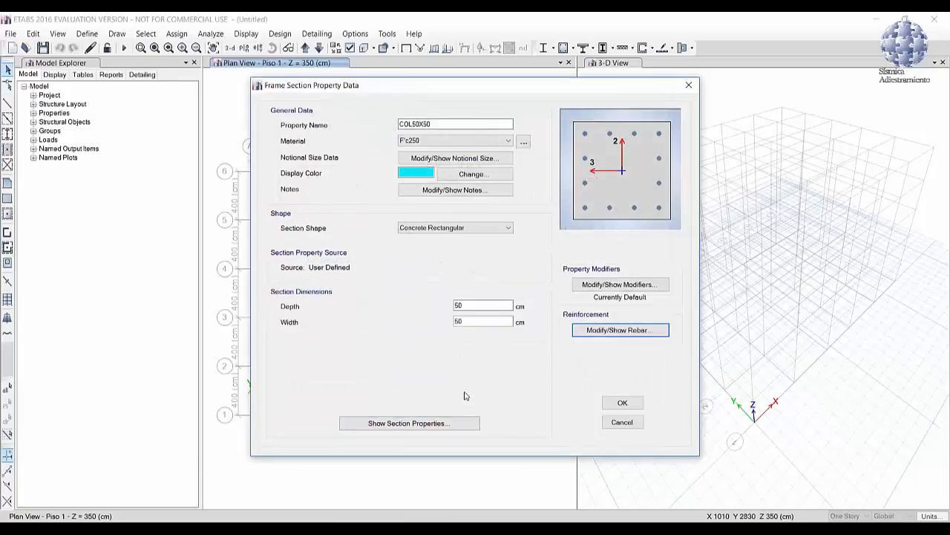
click(620, 402)
Step: Modify the COL55X55 section so that its reinforcement is to be checked instead of designed
click(369, 282)
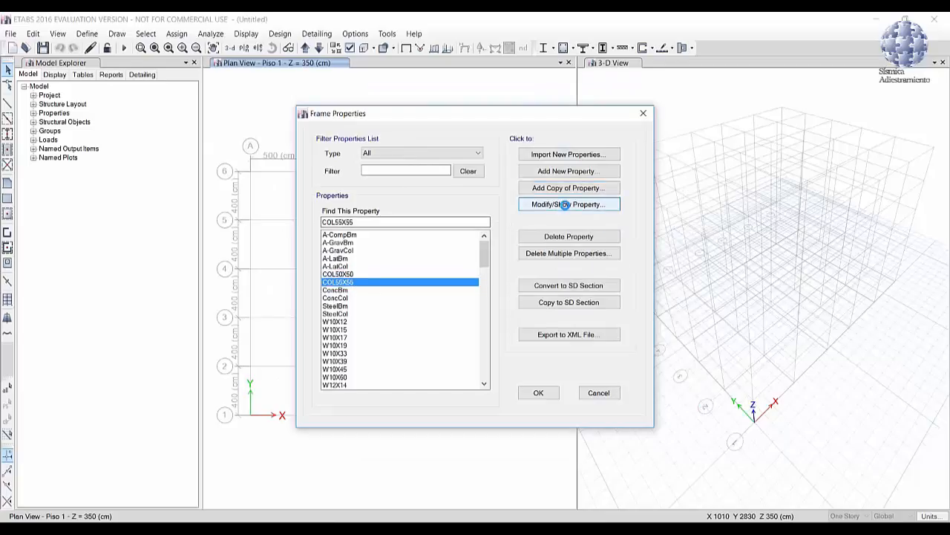
click(565, 205)
click(602, 331)
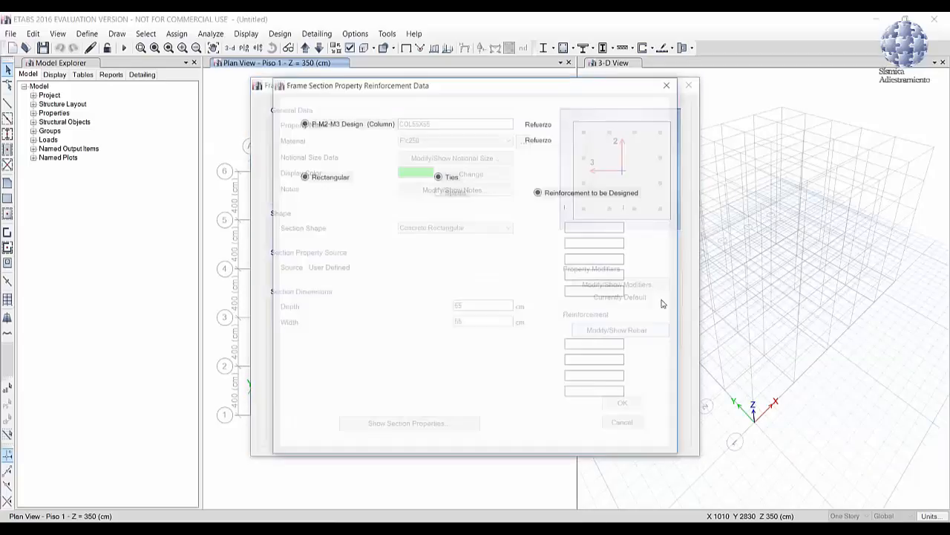
click(558, 176)
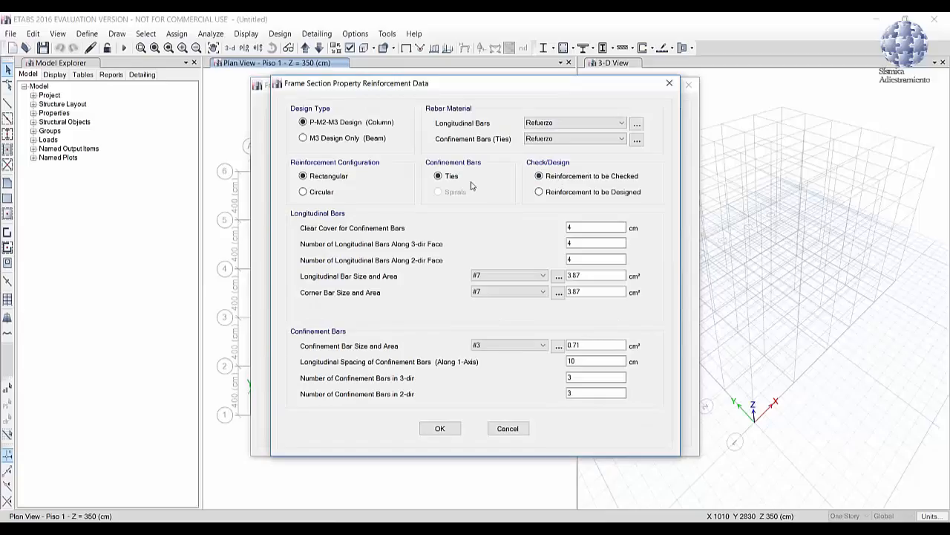
click(446, 432)
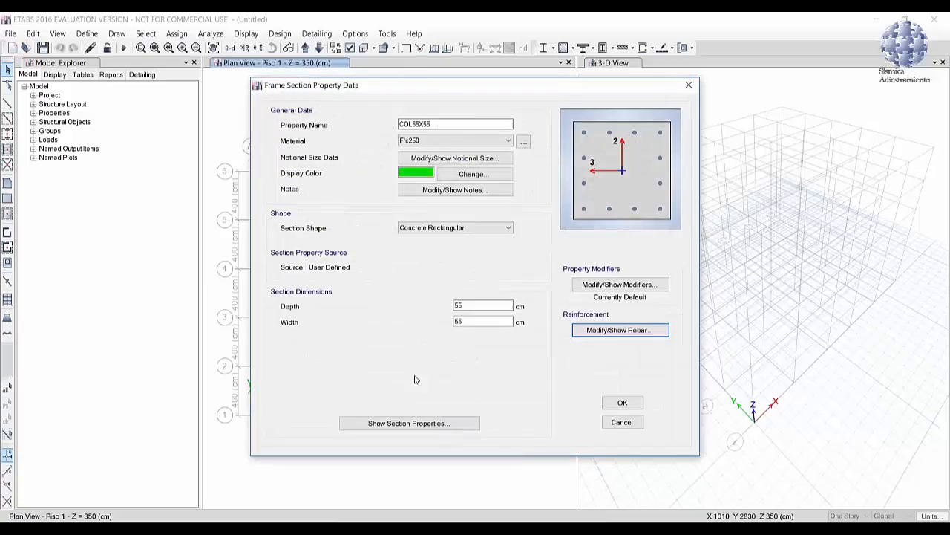
click(622, 403)
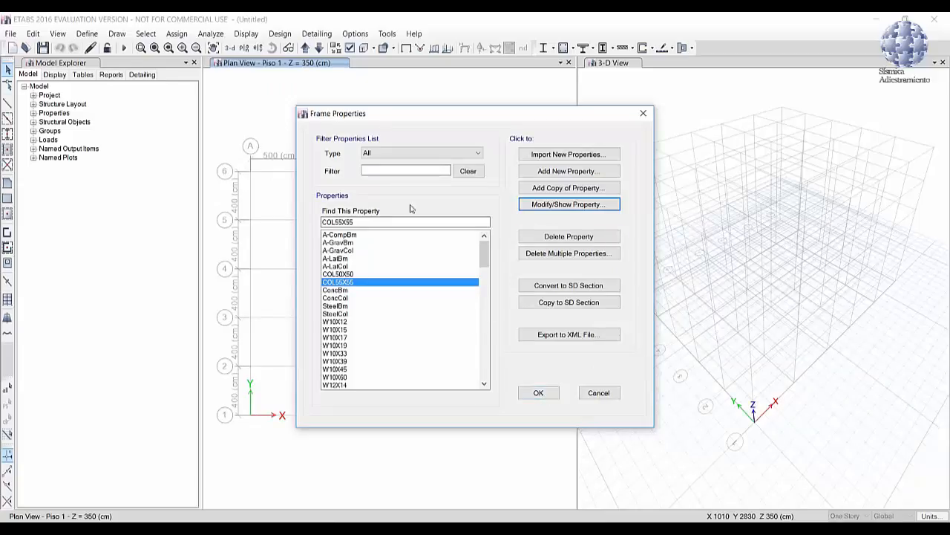
Step: Add a new concrete rectangular section named V35X55 with a depth of 55 cm and a width of 35 cm
click(564, 170)
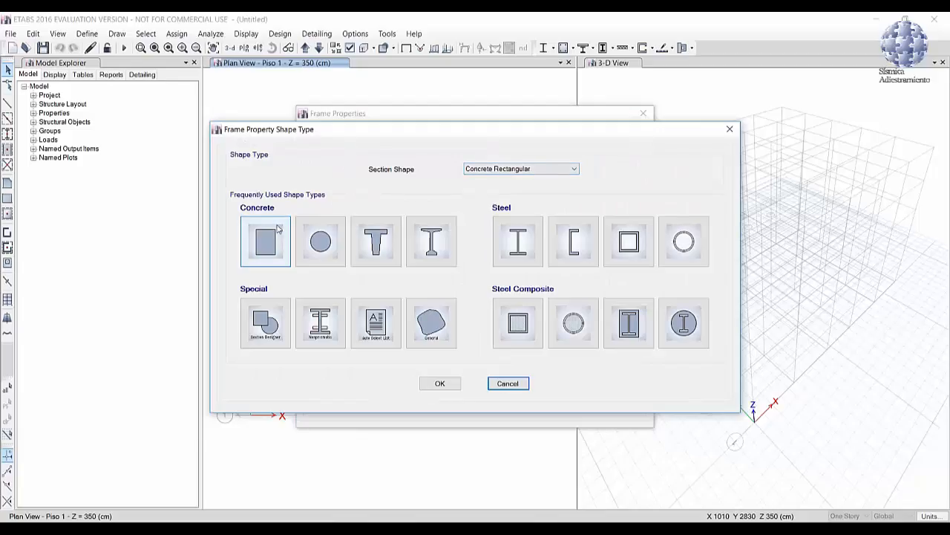
click(266, 241)
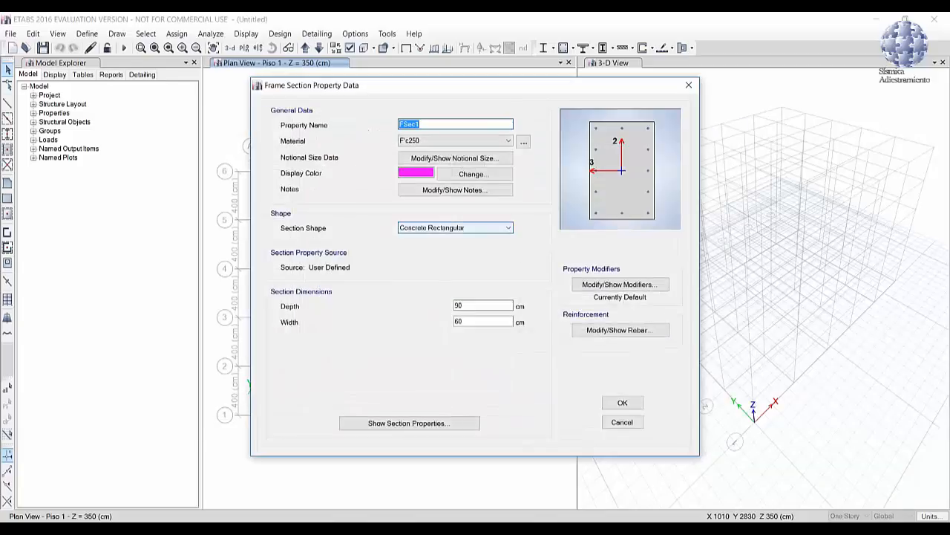
text(V30X)
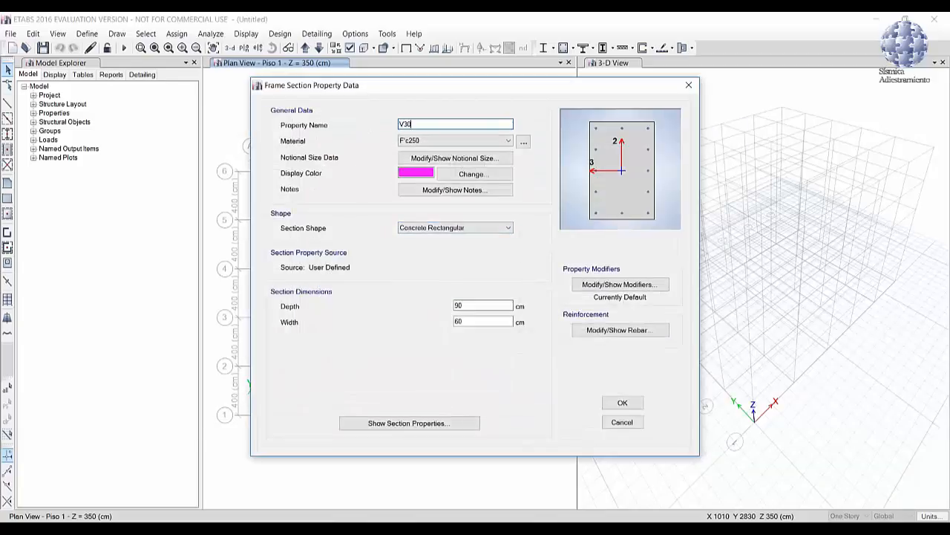
key(BackSpace)
key(BackSpace)
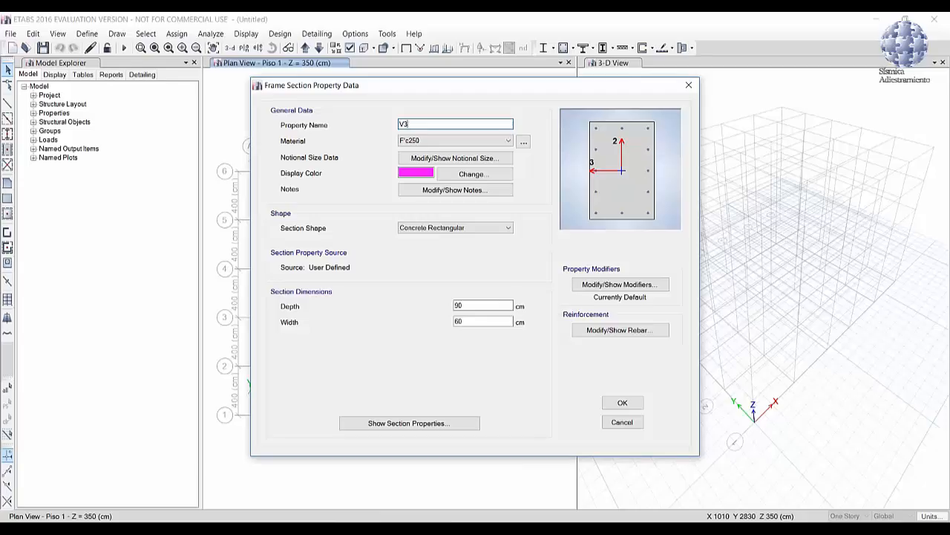
text(5)
double_click(459, 306)
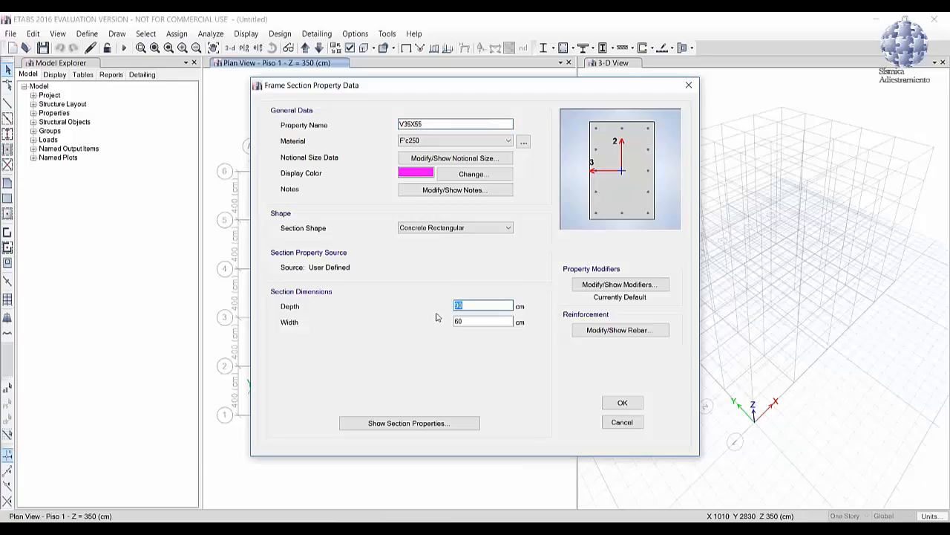
text(55)
double_click(490, 326)
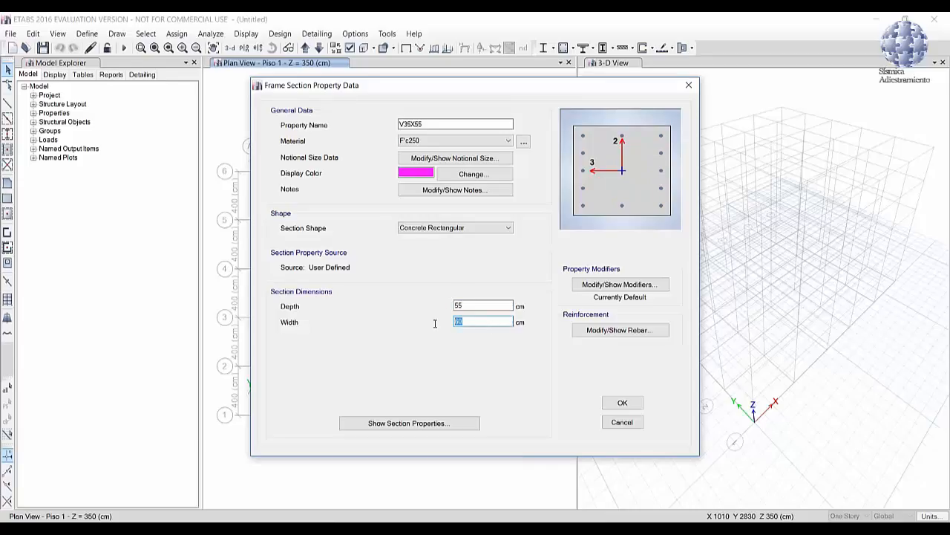
text(35)
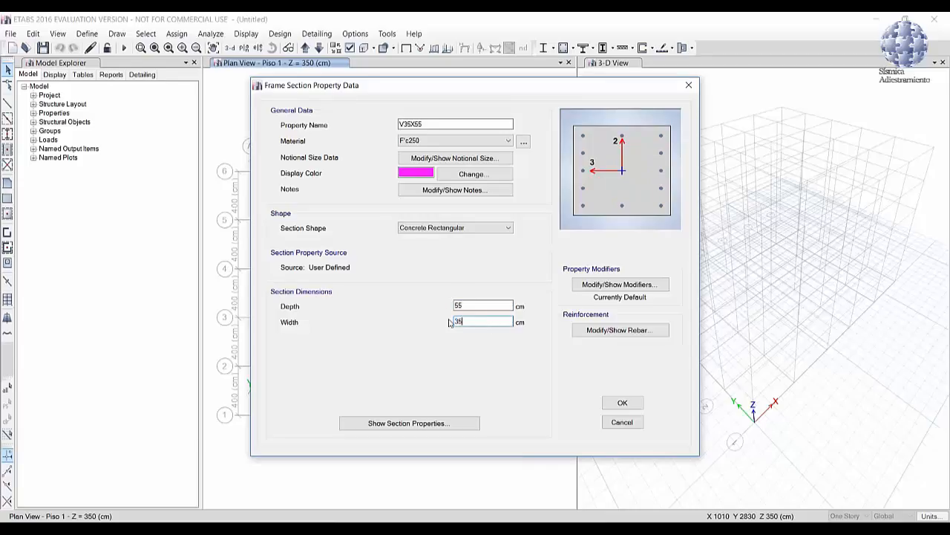
Step: Set V35X55 to M3 Design Only (Beam) with 5 cm cover for top and bottom bars, and accept the section
click(620, 330)
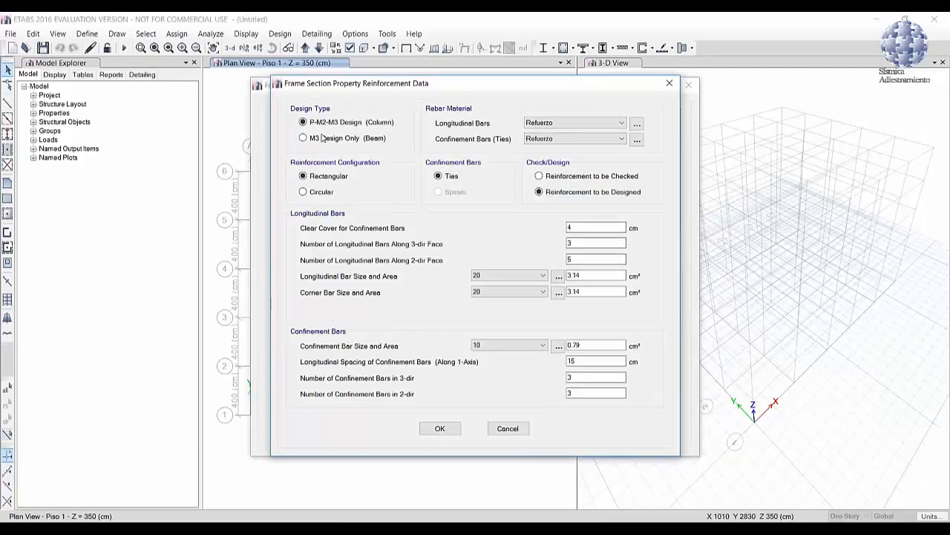
click(323, 139)
click(400, 177)
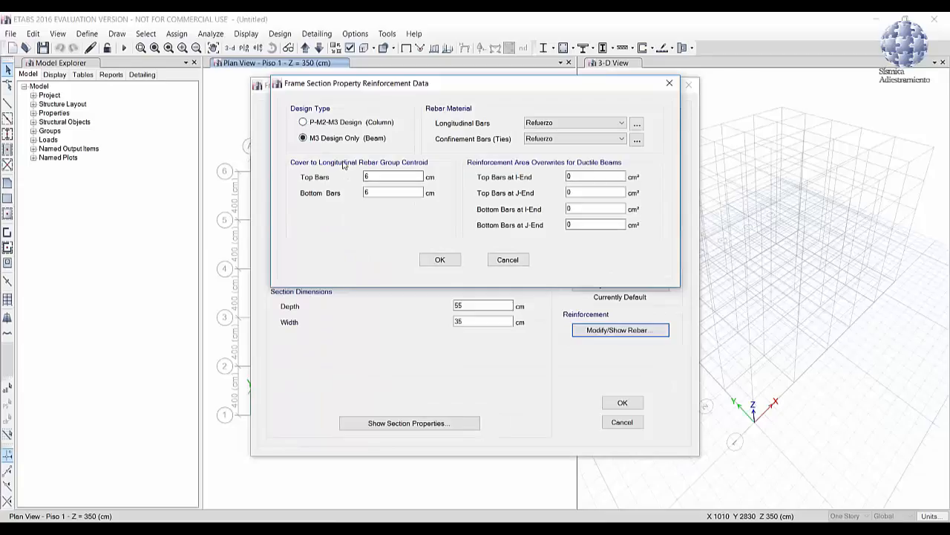
double_click(397, 177)
text(5)
key(Tab)
click(445, 259)
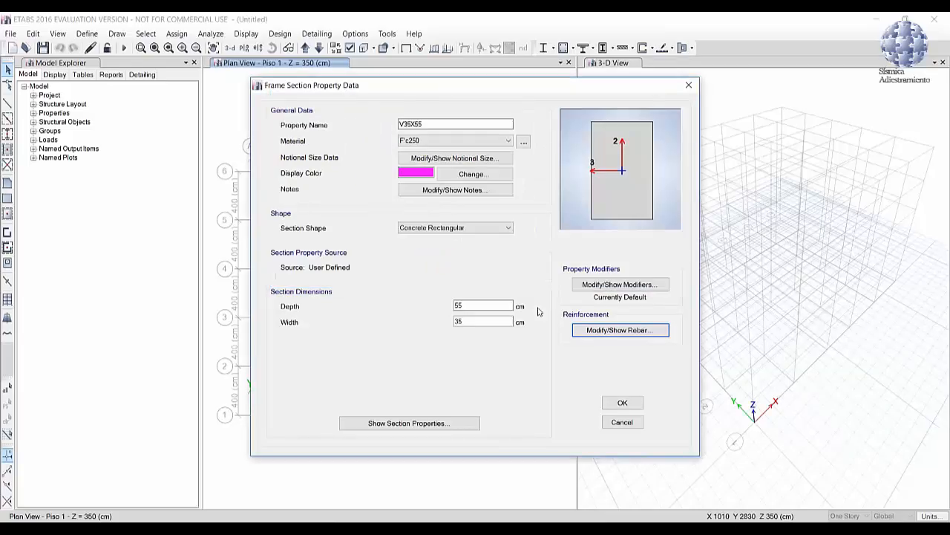
click(623, 401)
Step: Add a copy of V35X55 named V40X60 with 60 cm depth and 40 cm width, accepting its beam reinforcement data
click(553, 193)
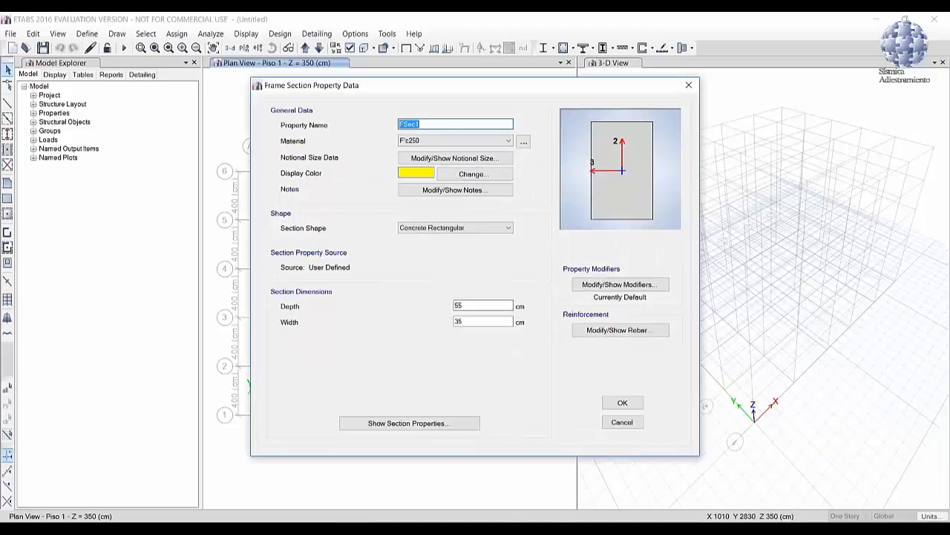
text(V40X60)
double_click(458, 305)
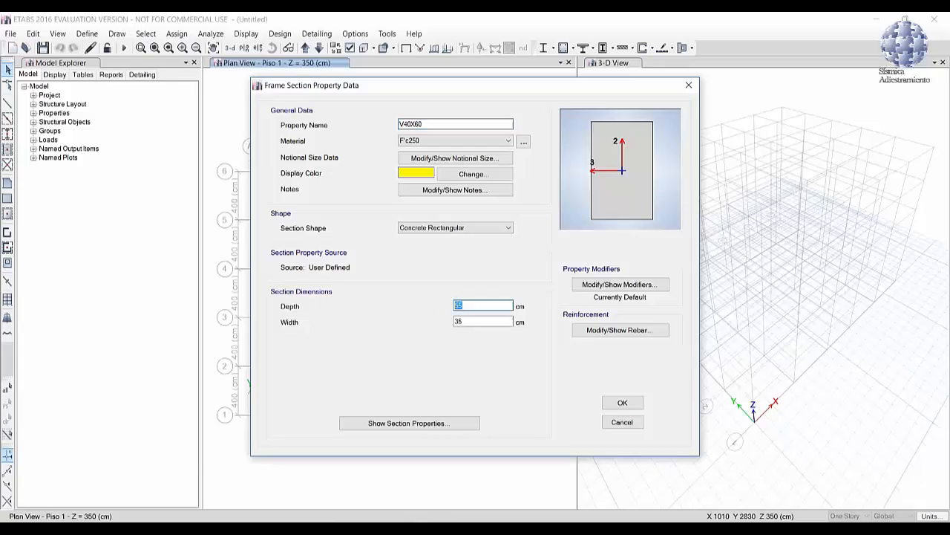
text(60)
key(Tab)
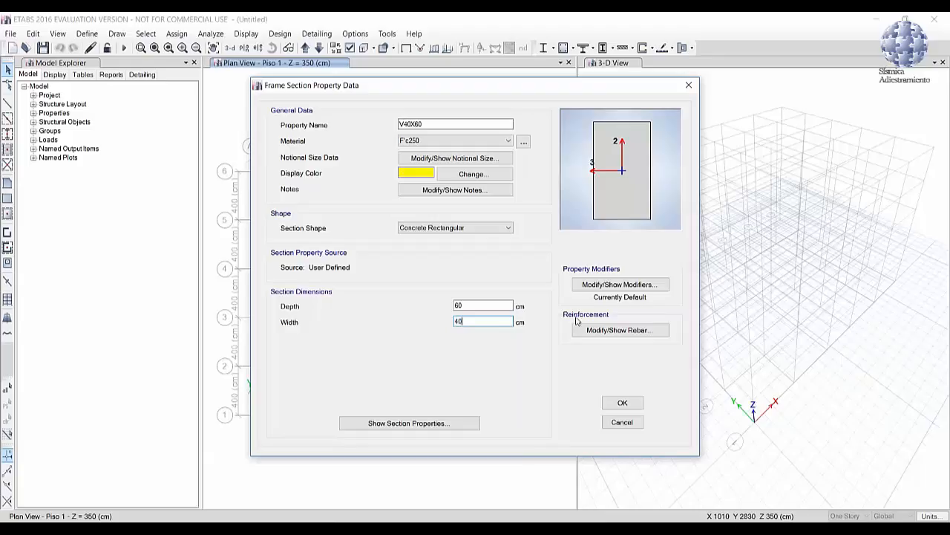
click(649, 333)
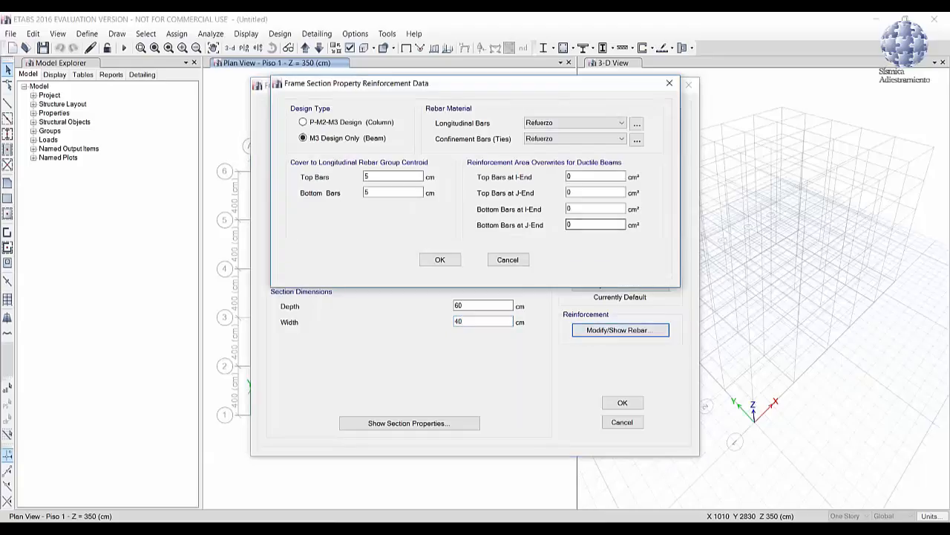
click(440, 259)
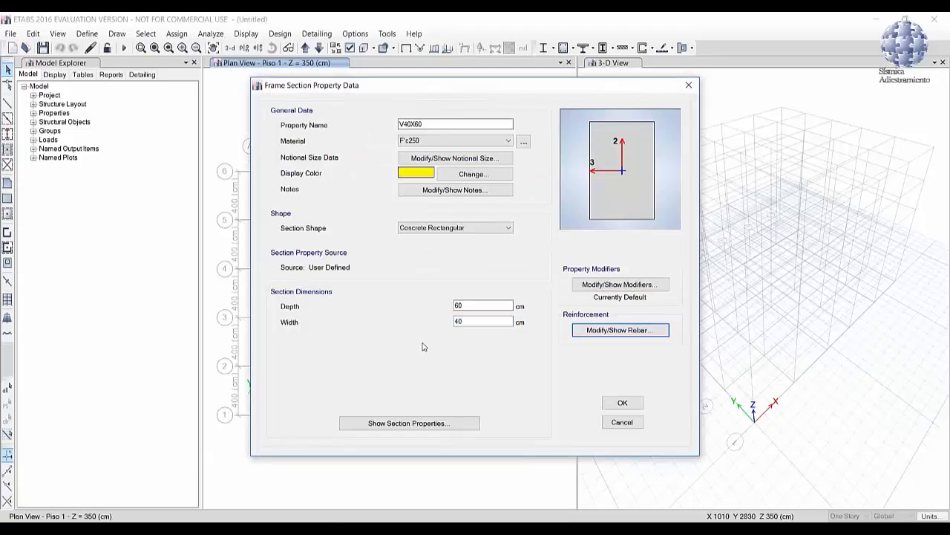
click(621, 404)
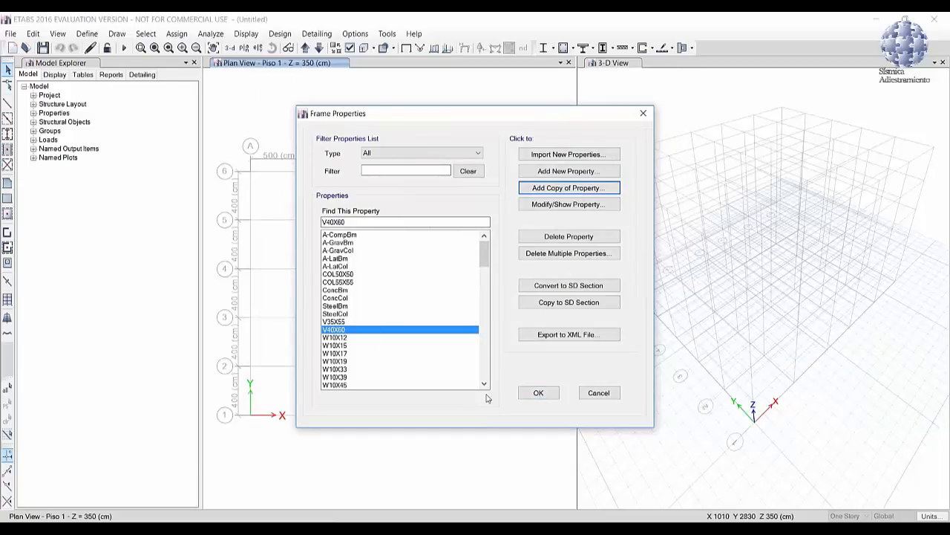
Step: Accept the frame sections, and modify the Slab1 slab property to be named LM20 with Shell-Thin modeling type
click(539, 393)
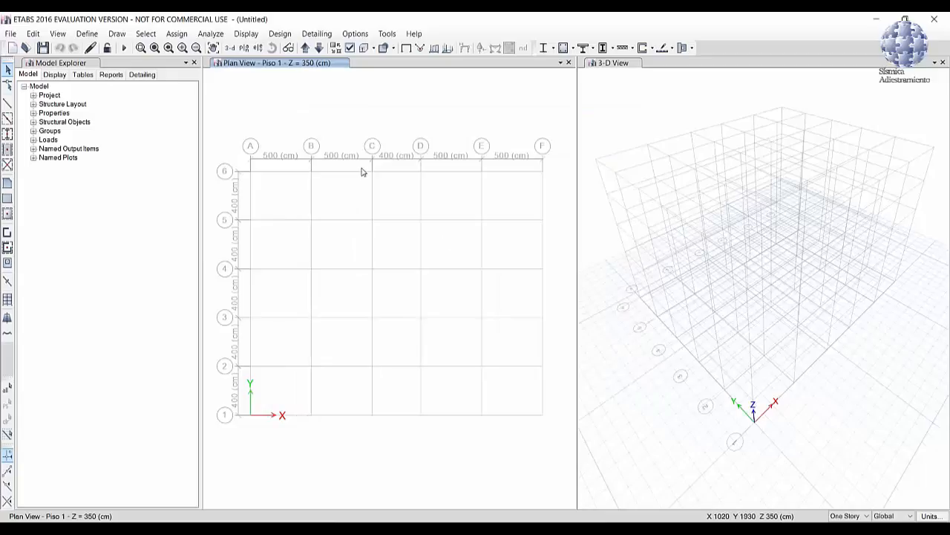
click(86, 34)
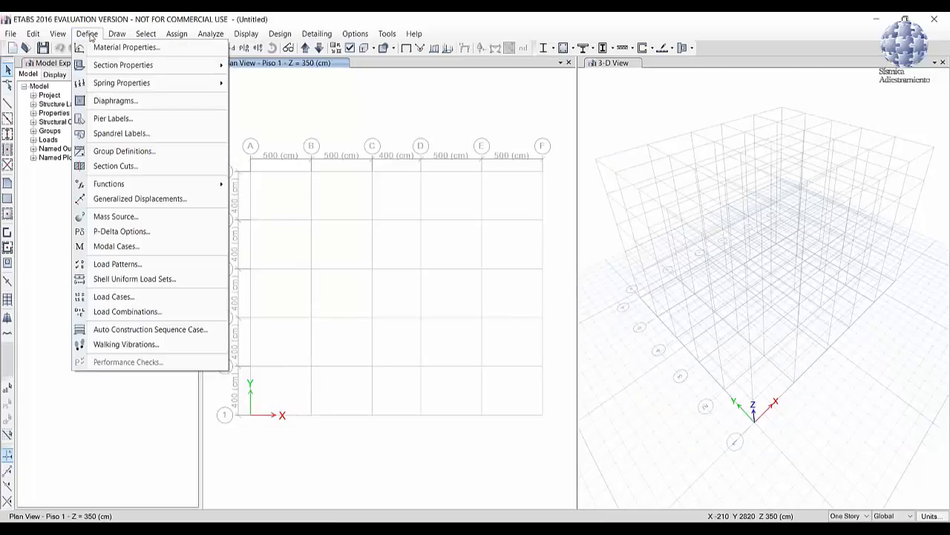
mouse_move(152, 65)
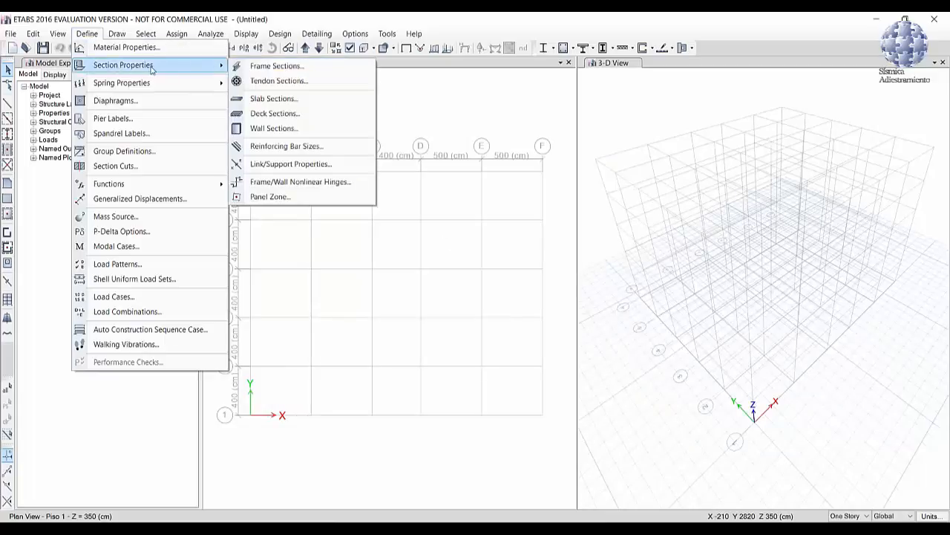
click(274, 104)
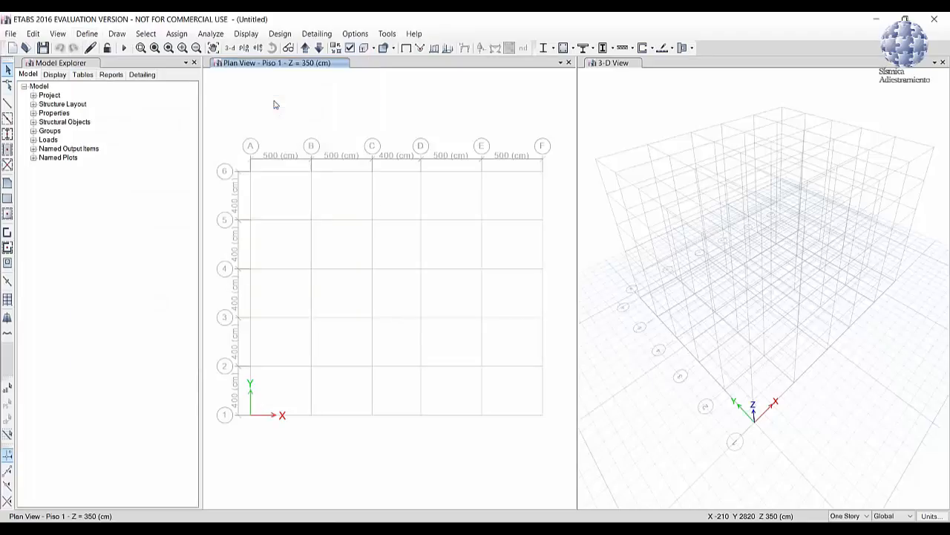
drag(387, 183, 376, 141)
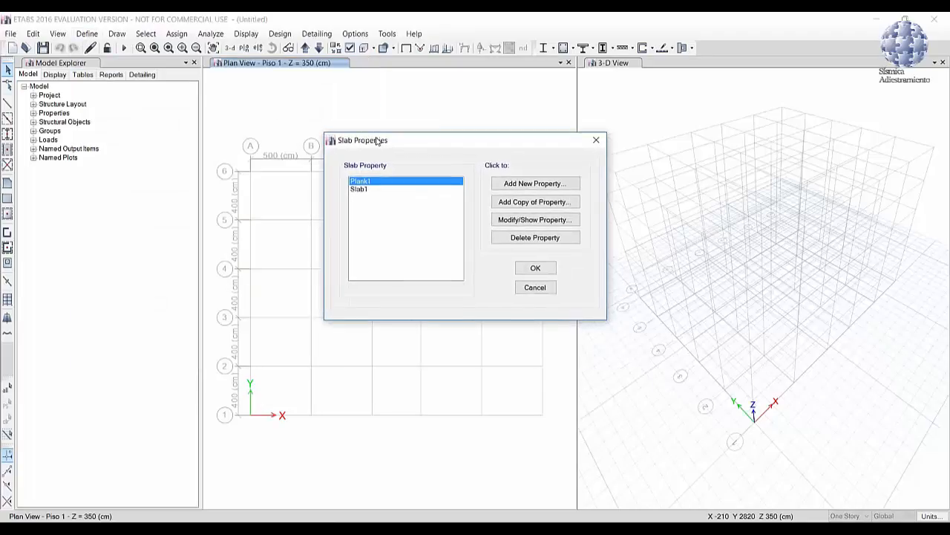
click(360, 187)
click(499, 218)
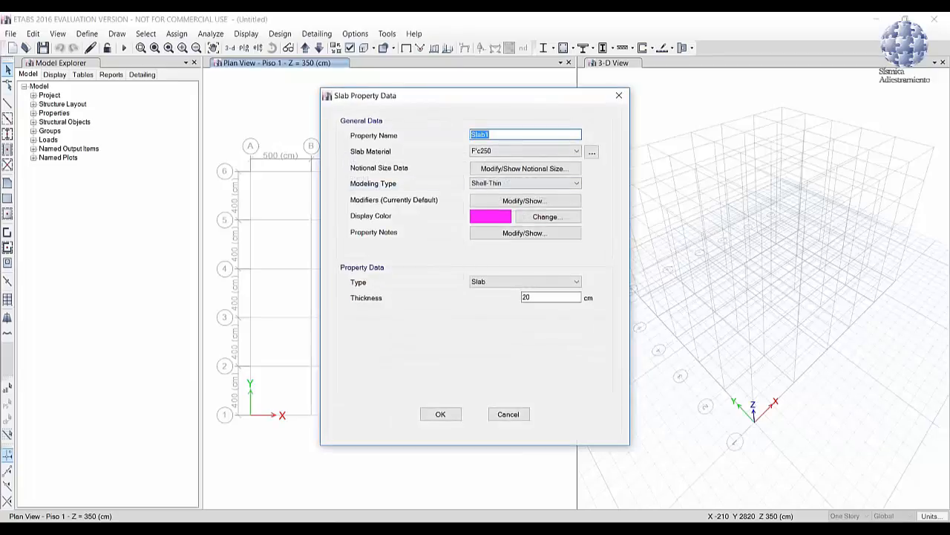
text(LM20)
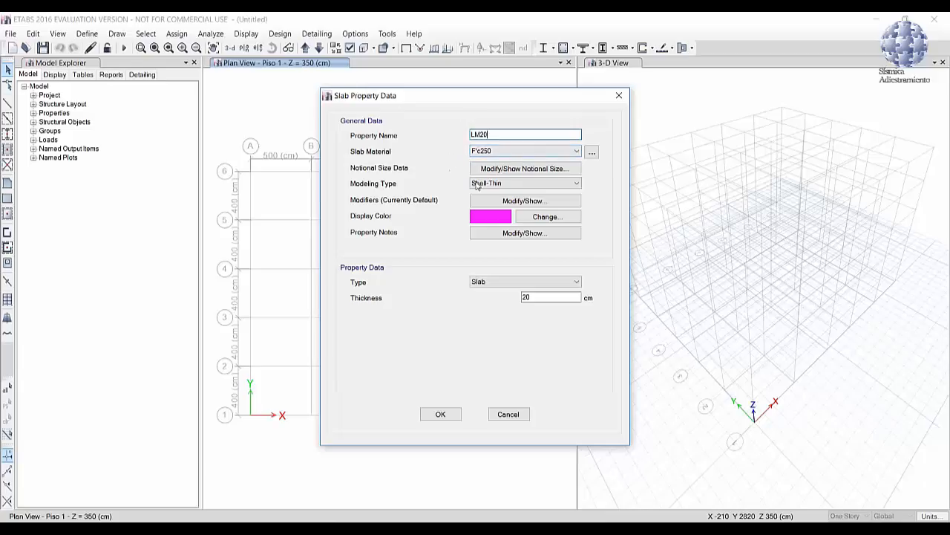
click(578, 185)
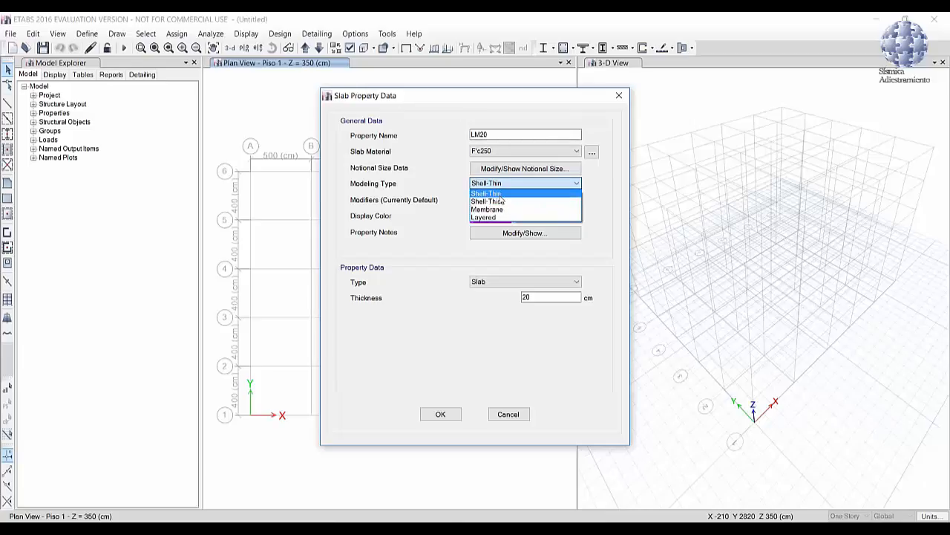
click(502, 193)
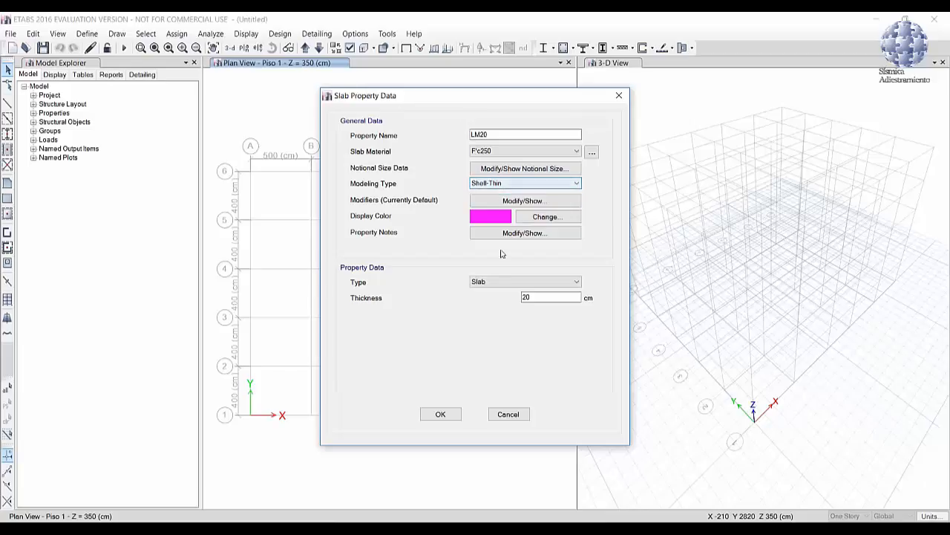
click(492, 283)
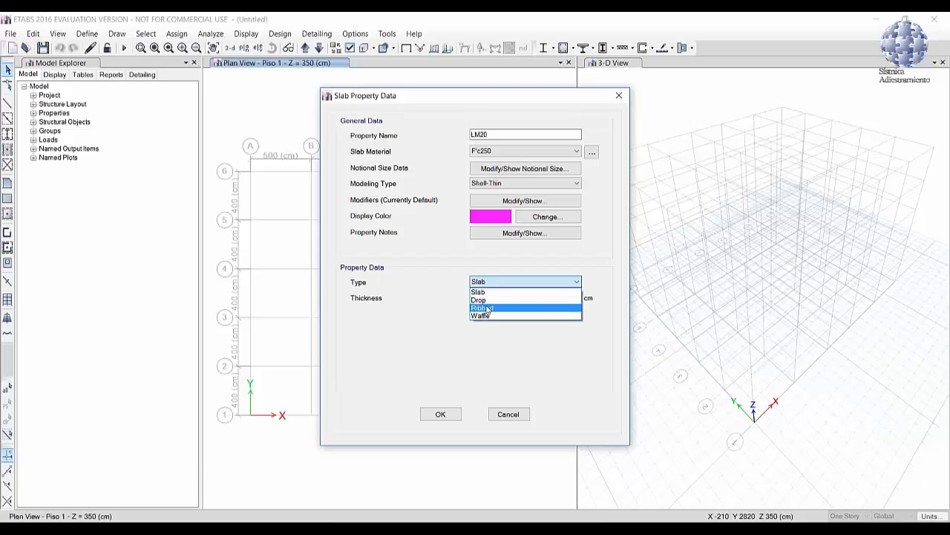
click(483, 307)
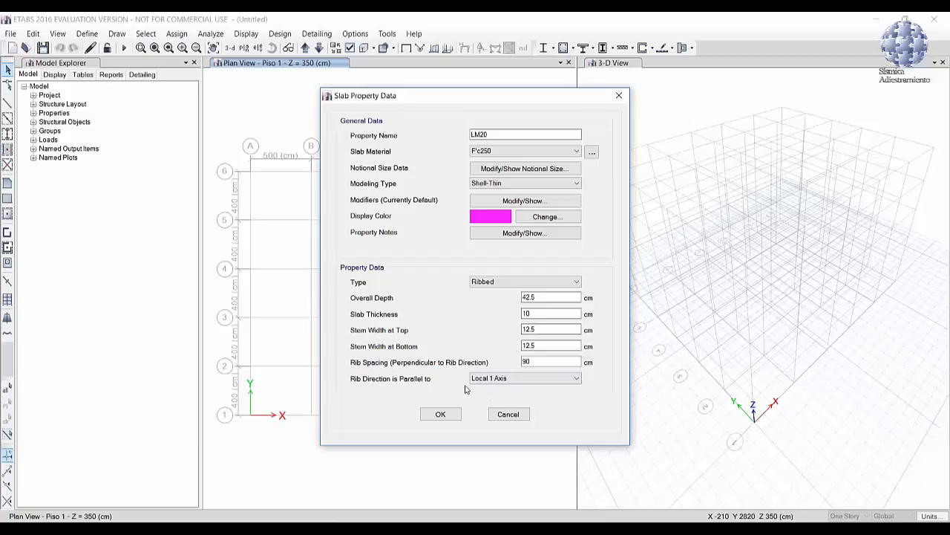
click(491, 282)
click(486, 293)
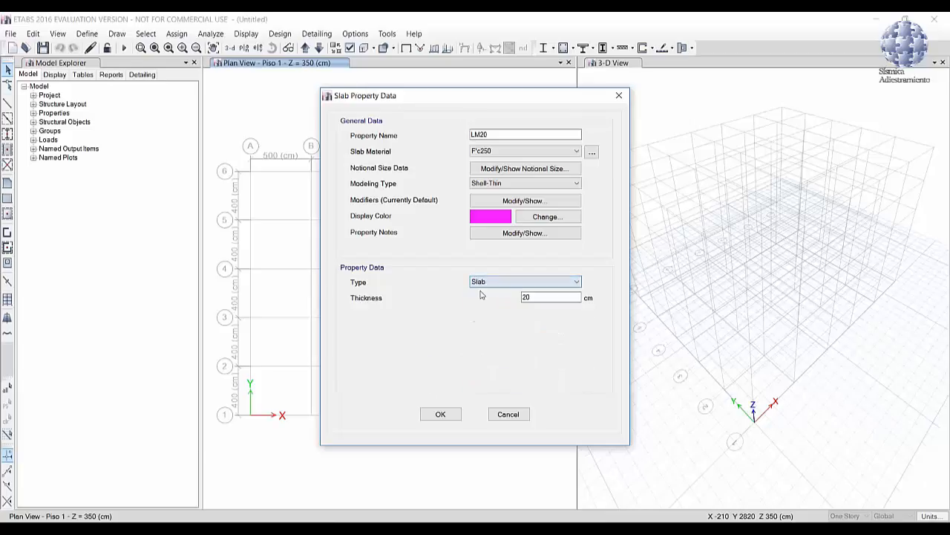
Step: Accept the LM20 slab property data and the list of slab properties
click(441, 414)
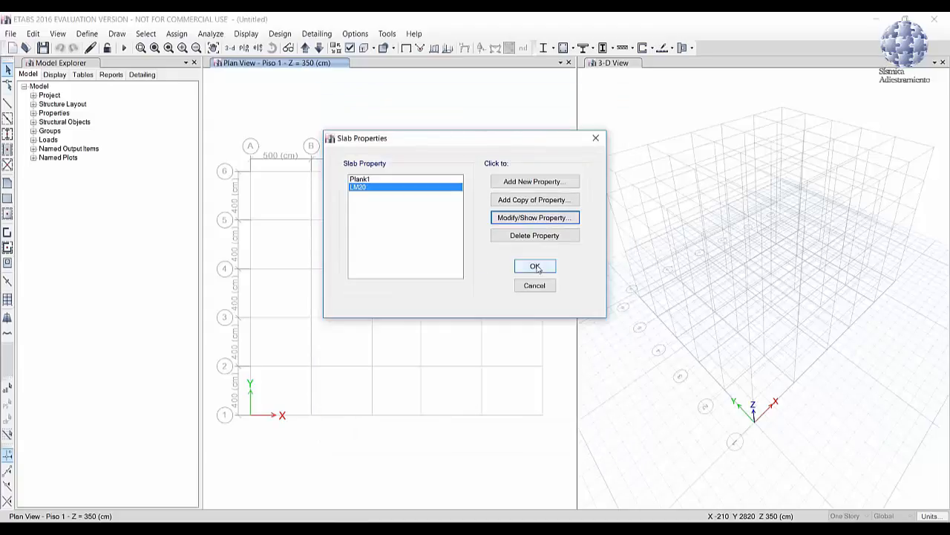
click(535, 267)
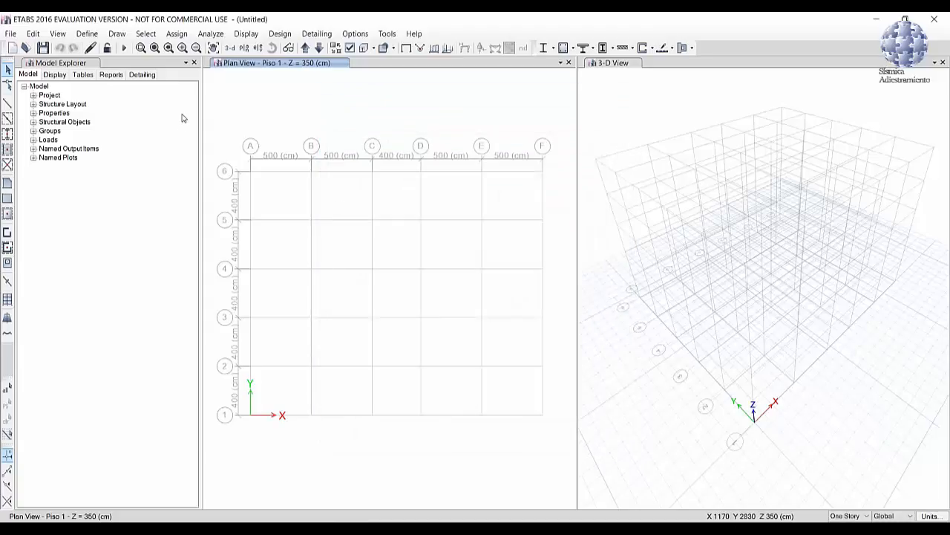